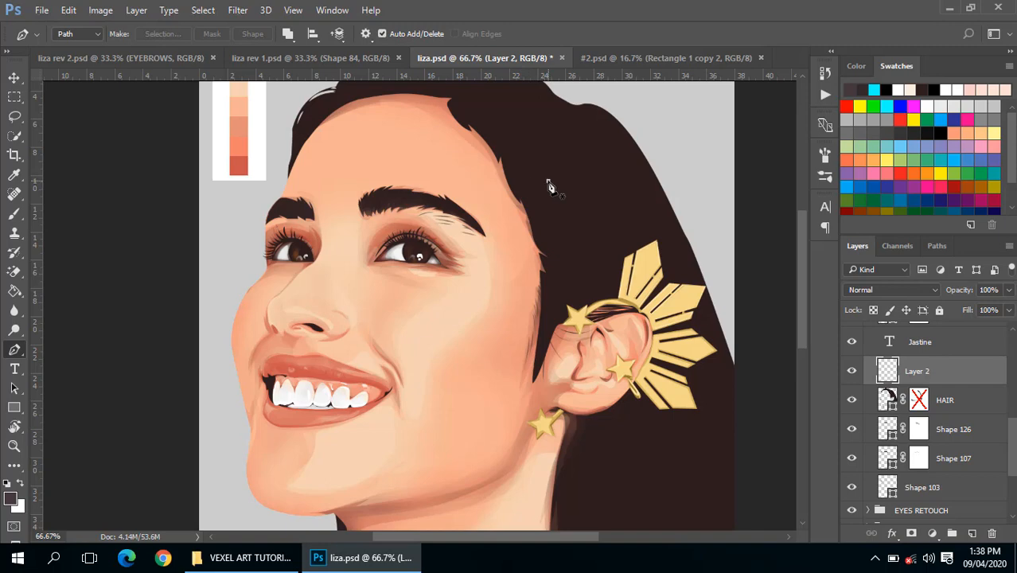
# Clear the previously drawn hair-strand paths from the canvas, leaving Layer 2 visible
pyautogui.scroll(1, 561, 175)
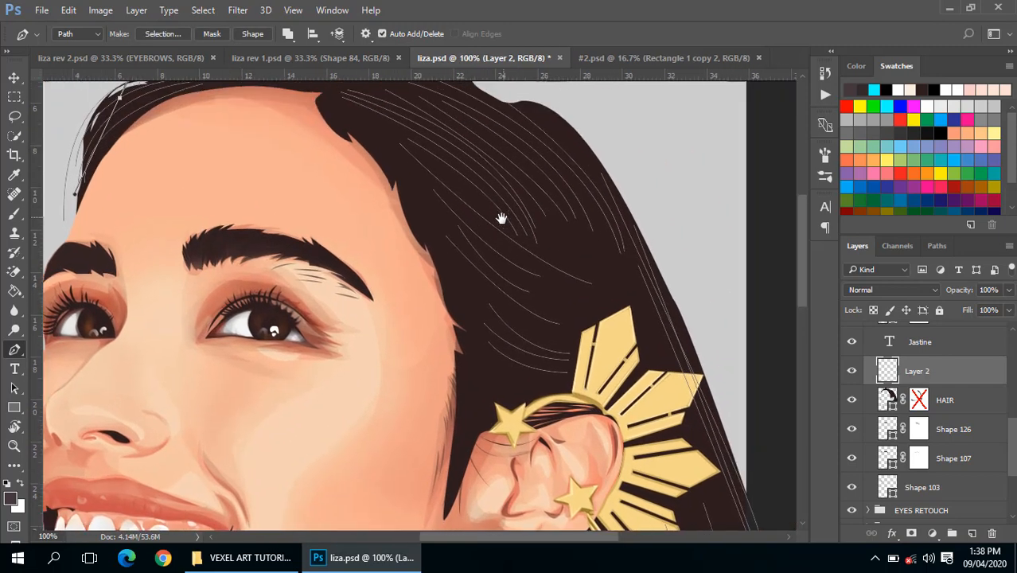
pyautogui.scroll(2, 921, 323)
pyautogui.click(852, 429)
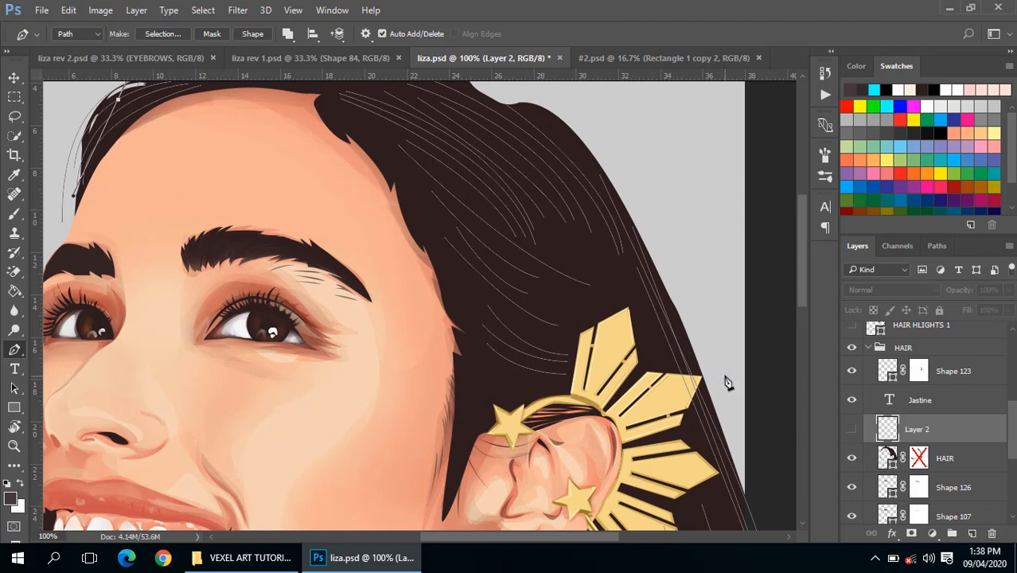
pyautogui.press('Escape')
pyautogui.press('Escape')
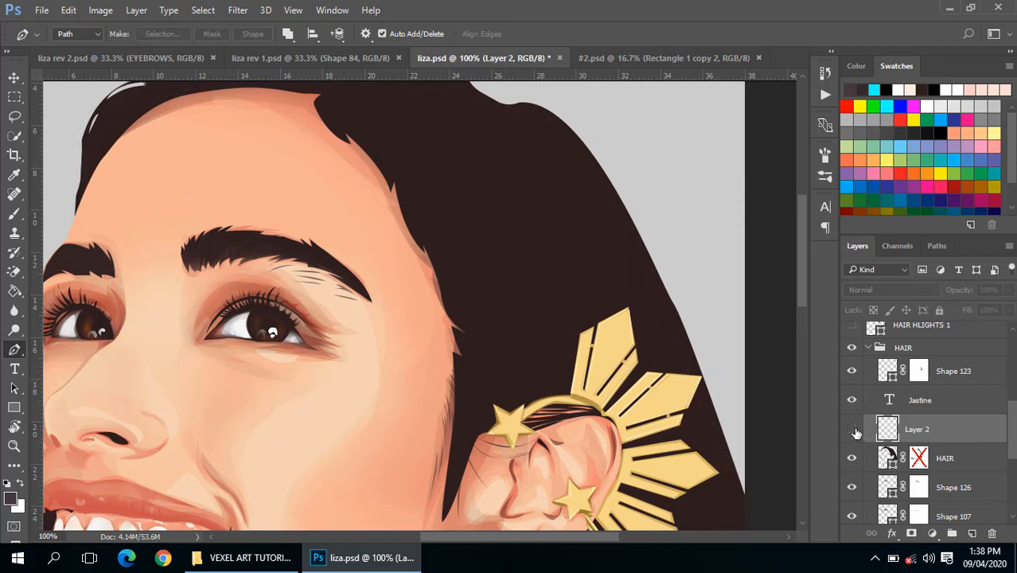
pyautogui.click(852, 429)
# Make the reference photo on Layer 1 visible over the vector portrait
pyautogui.scroll(5, 921, 434)
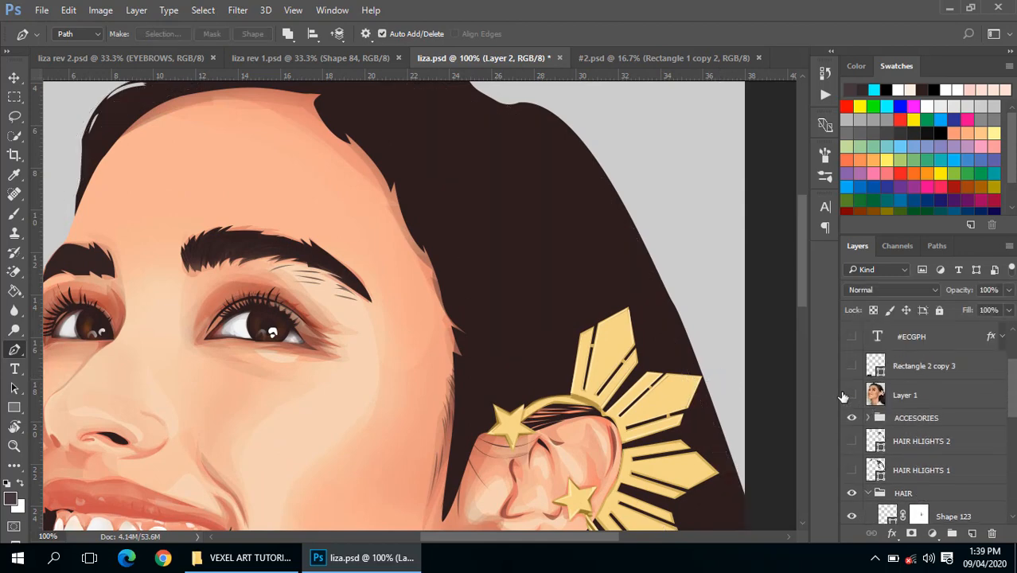
pyautogui.click(851, 396)
pyautogui.scroll(-1, 488, 255)
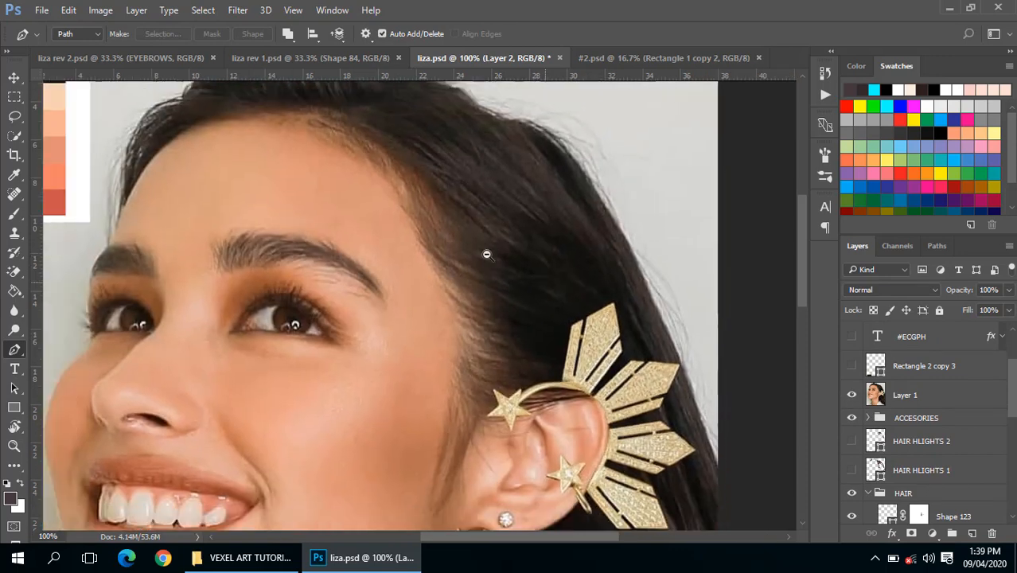
# Delete Layer 2 and add a fresh empty layer directly above the HAIR shape layer
pyautogui.scroll(-3, 867, 362)
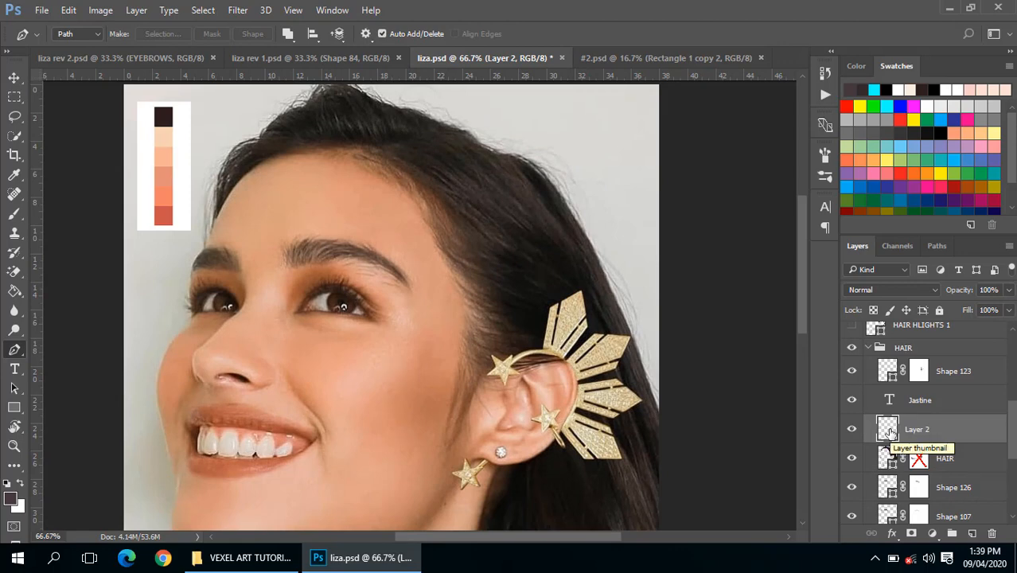
pyautogui.press('Delete')
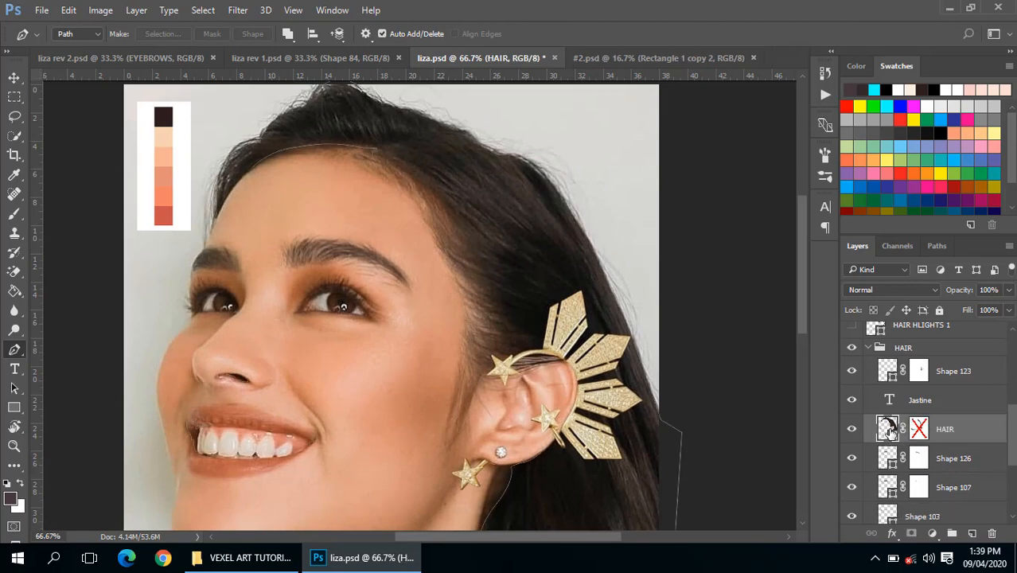
pyautogui.click(973, 533)
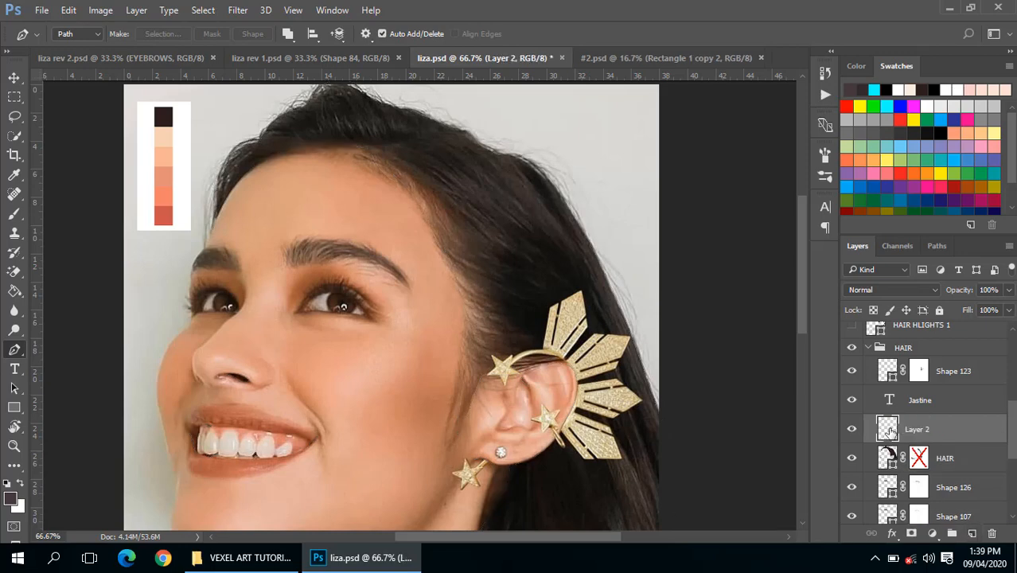
# Choose the Pen tool and keep its drawing mode set to Path
pyautogui.rightClick(16, 351)
pyautogui.click(50, 353)
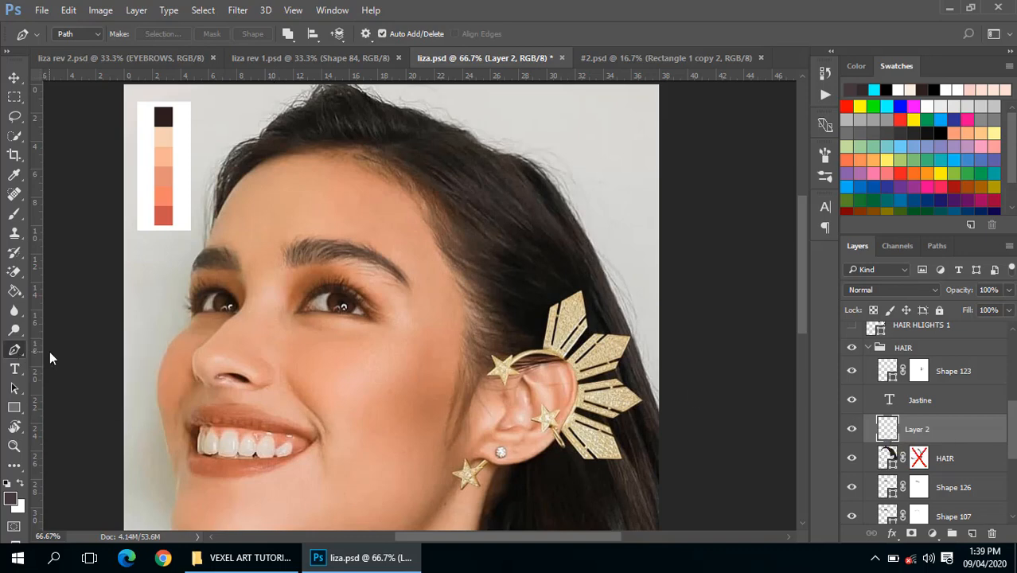
pyautogui.click(82, 36)
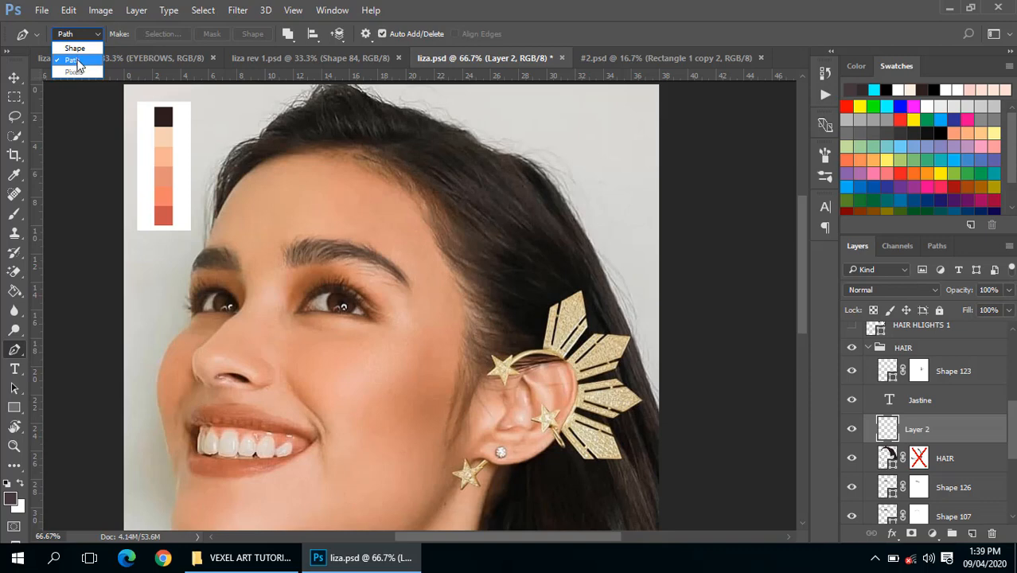
pyautogui.click(77, 59)
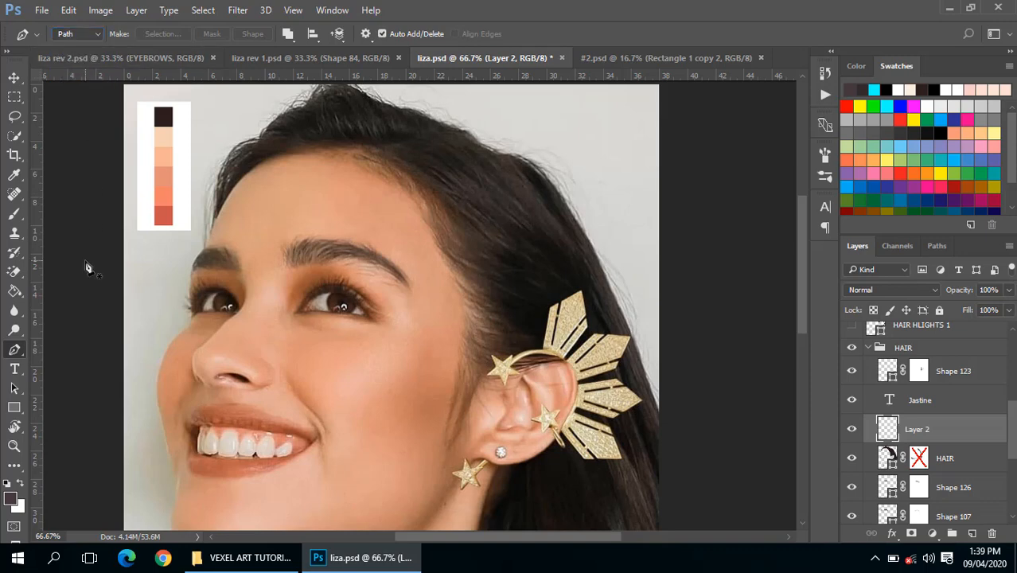
# Switch to the Brush tool and review its tip, size and hardness settings
pyautogui.press('b')
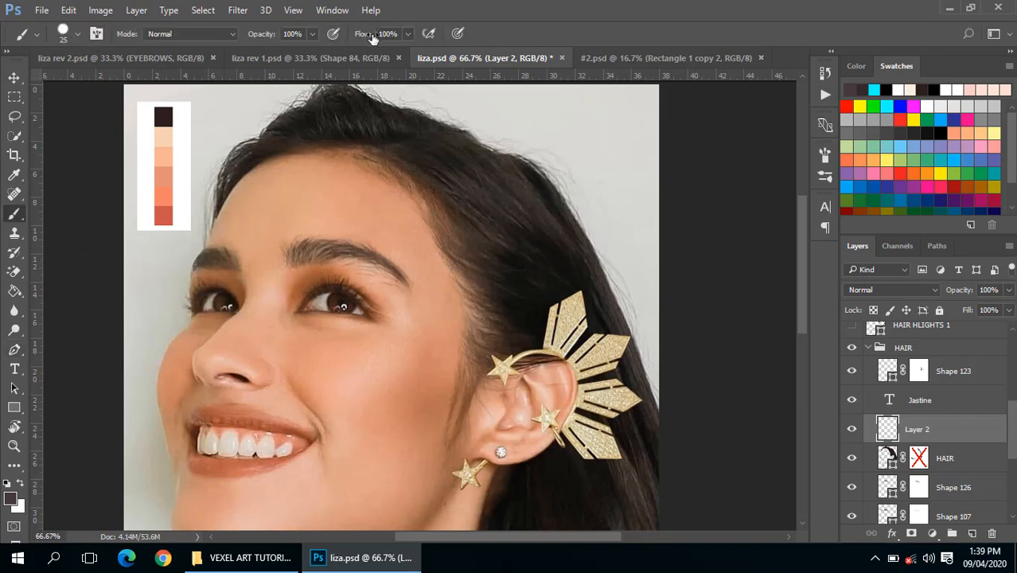
pyautogui.click(78, 36)
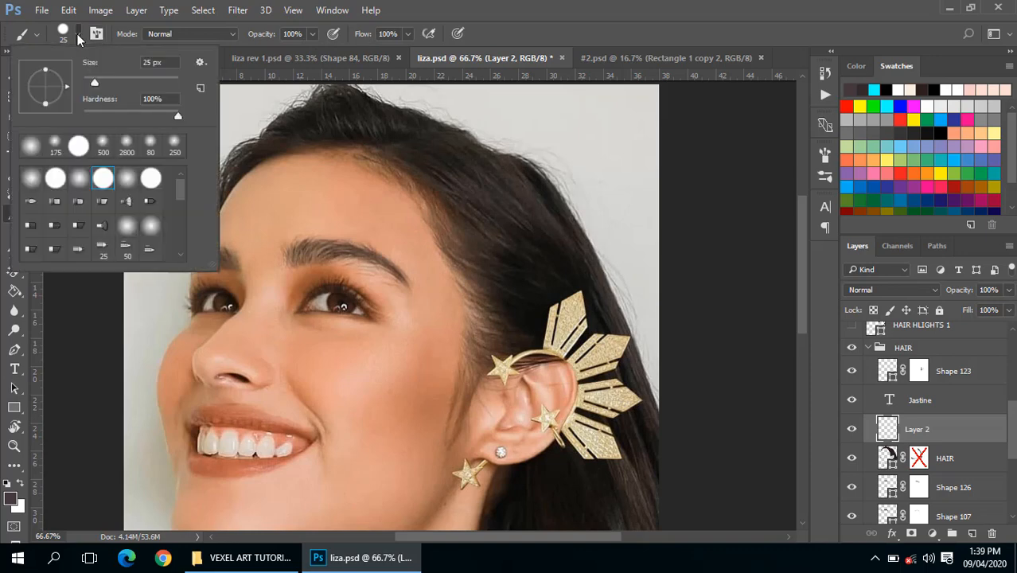
pyautogui.click(77, 36)
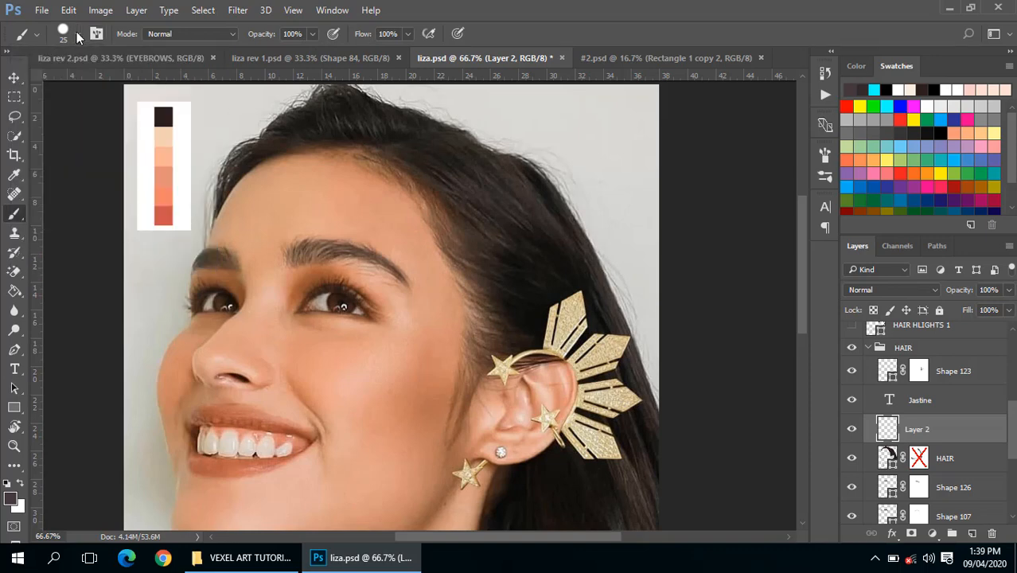
pyautogui.click(77, 36)
pyautogui.click(77, 36)
# Examine the direction and flow of the hair strands across the reference photo
pyautogui.moveTo(533, 213); pyautogui.dragTo(444, 202)
pyautogui.scroll(1, 444, 204)
pyautogui.scroll(-1, 444, 203)
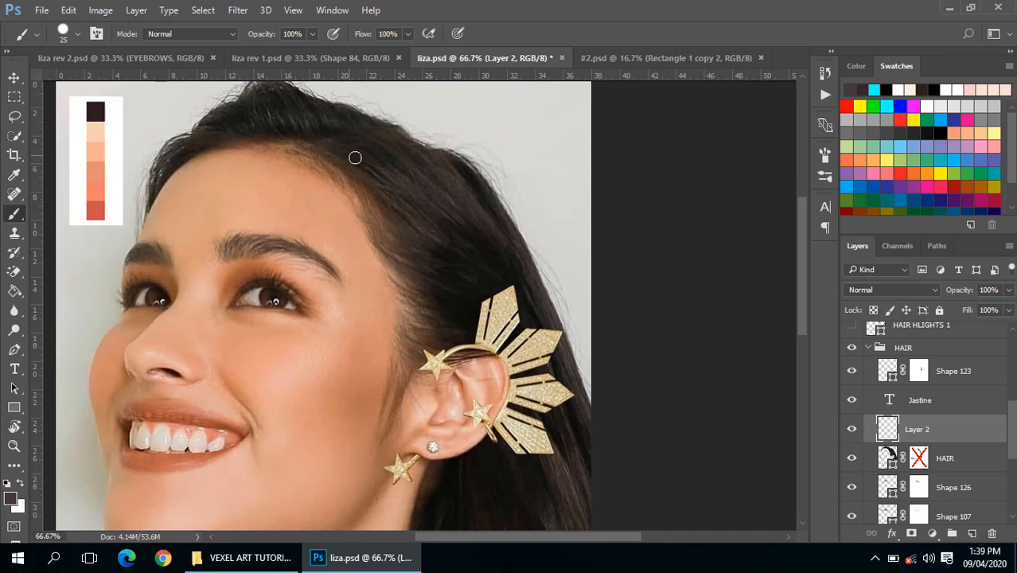
pyautogui.scroll(1, 438, 233)
pyautogui.moveTo(466, 227); pyautogui.dragTo(456, 254)
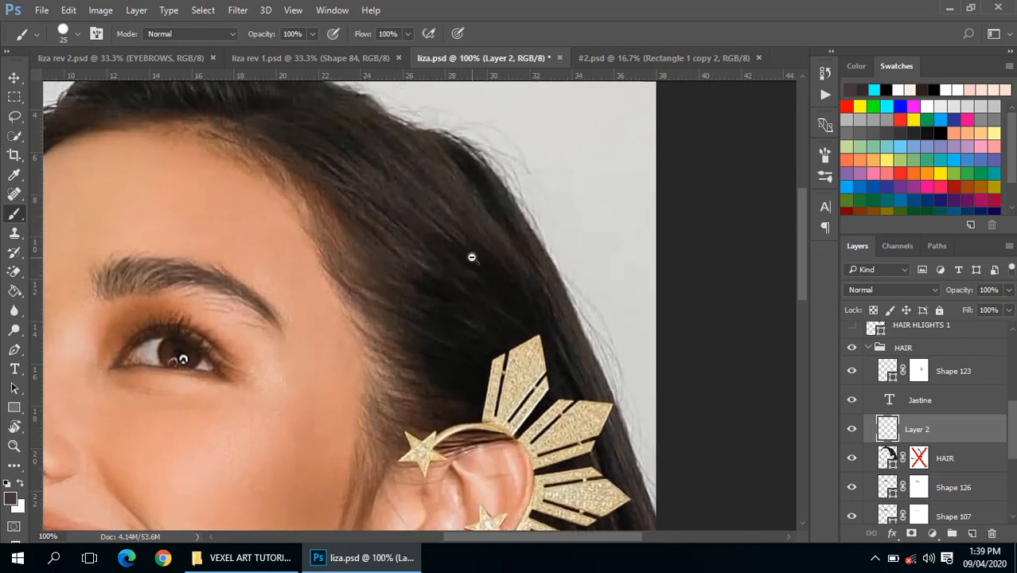
pyautogui.scroll(-1, 480, 255)
pyautogui.scroll(1, 480, 257)
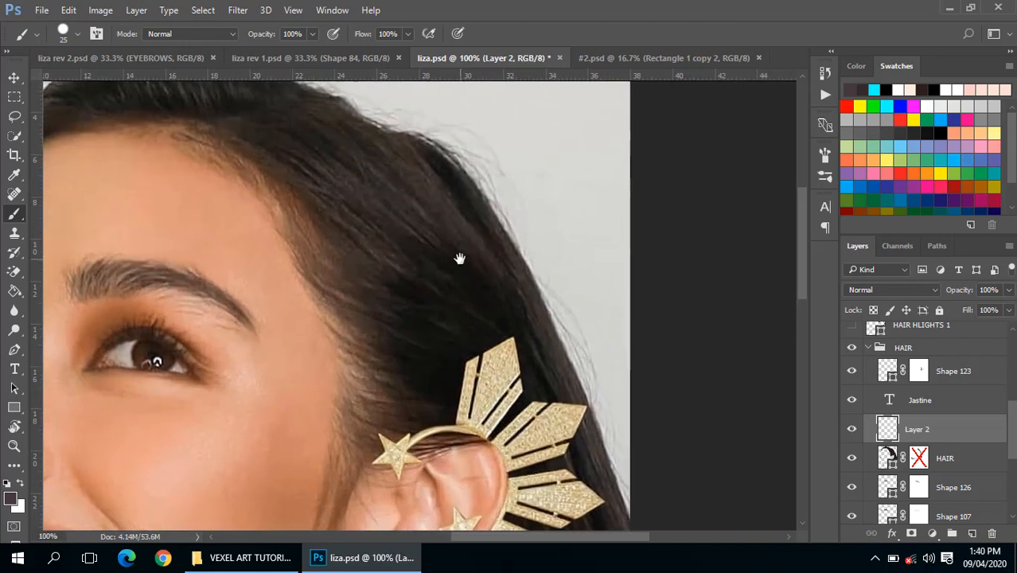
pyautogui.keyDown('alt'); pyautogui.click(447, 300); pyautogui.keyUp('alt')
pyautogui.moveTo(404, 252); pyautogui.dragTo(449, 311)
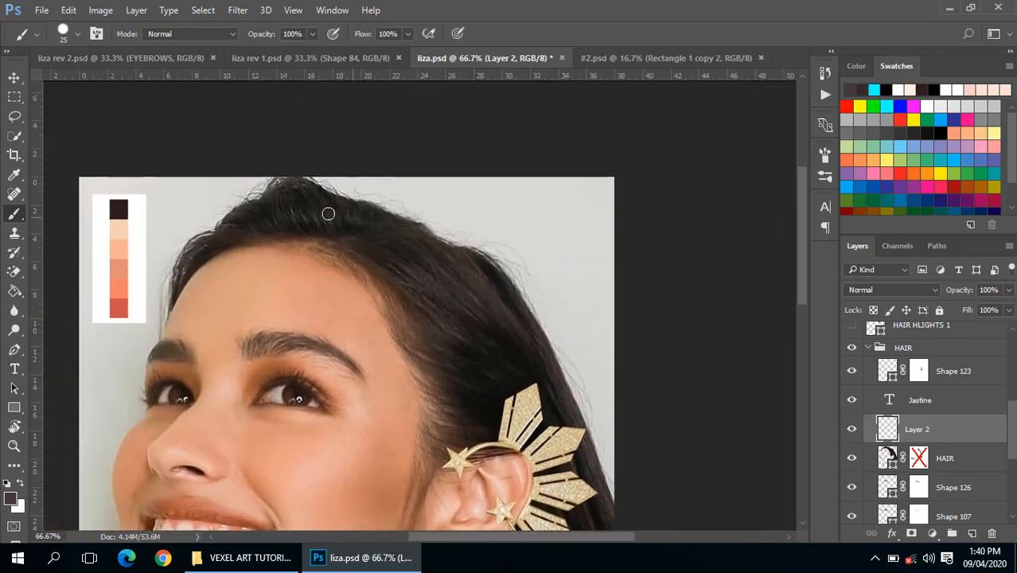
pyautogui.keyDown('ctrl'); pyautogui.click(470, 295); pyautogui.keyUp('ctrl')
pyautogui.moveTo(498, 344); pyautogui.dragTo(482, 315)
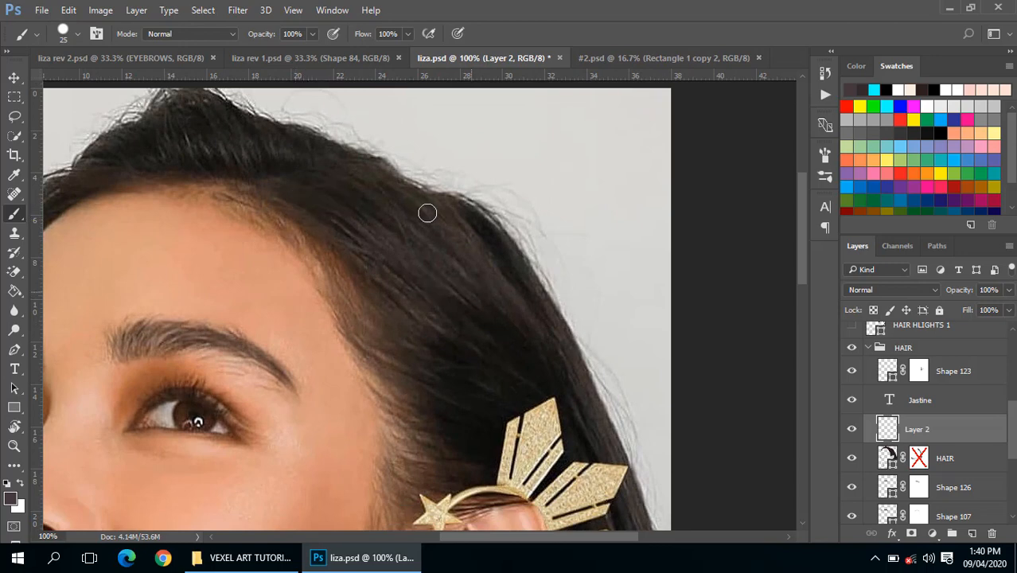
pyautogui.keyDown('alt'); pyautogui.click(499, 331); pyautogui.keyUp('alt')
pyautogui.keyDown('alt'); pyautogui.click(499, 331); pyautogui.keyUp('alt')
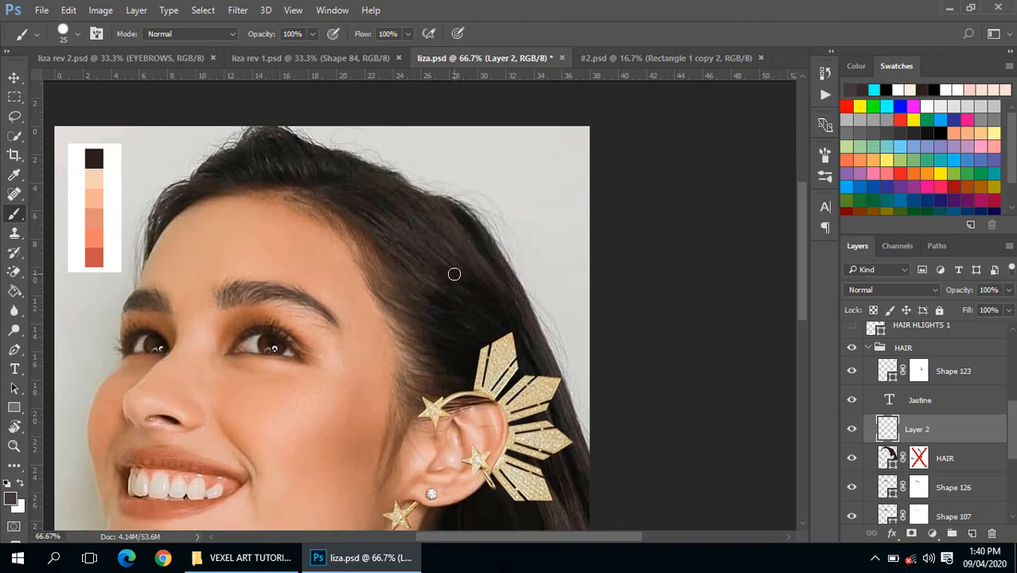
# With the Pen tool, draw three separate curved open paths along the hair from the forehead hairline towards the ear cuff
pyautogui.press('p')
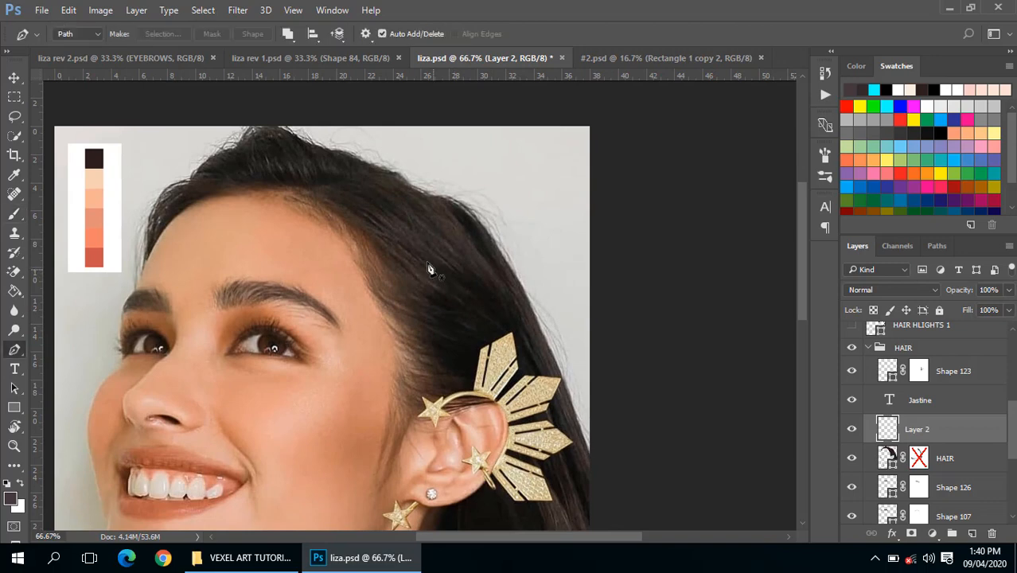
pyautogui.click(317, 192)
pyautogui.moveTo(451, 296); pyautogui.dragTo(495, 390)
pyautogui.press('Escape')
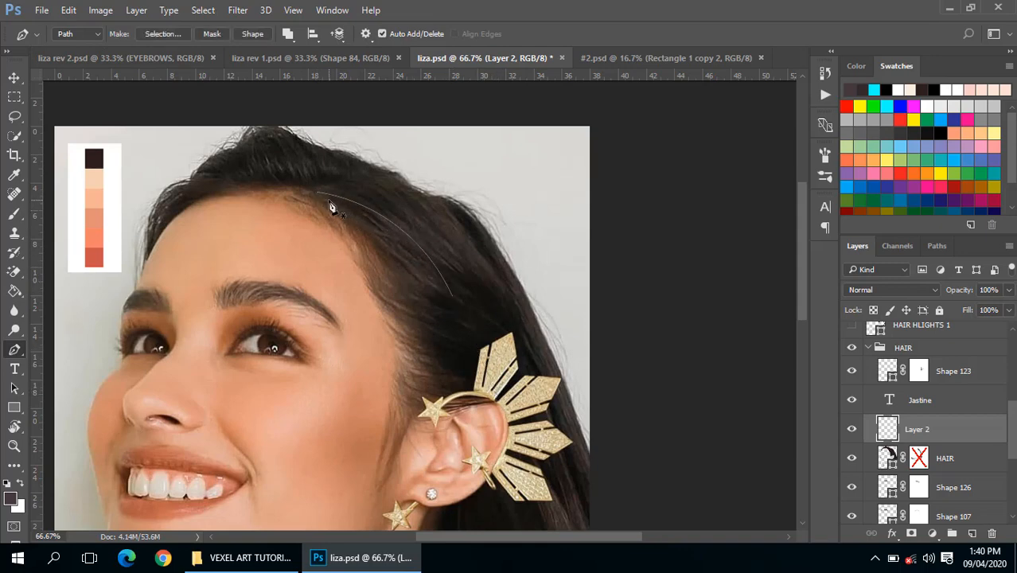
pyautogui.click(329, 200)
pyautogui.moveTo(450, 296); pyautogui.dragTo(468, 364)
pyautogui.press('Escape')
pyautogui.click(358, 223)
pyautogui.moveTo(469, 309); pyautogui.dragTo(520, 330)
pyautogui.press('Escape')
# Add two more curved open paths beside the first hair strands, starting slightly higher above the forehead
pyautogui.click(340, 190)
pyautogui.moveTo(456, 292); pyautogui.dragTo(479, 349)
pyautogui.press('Escape')
pyautogui.click(341, 185)
pyautogui.moveTo(466, 283); pyautogui.dragTo(495, 364)
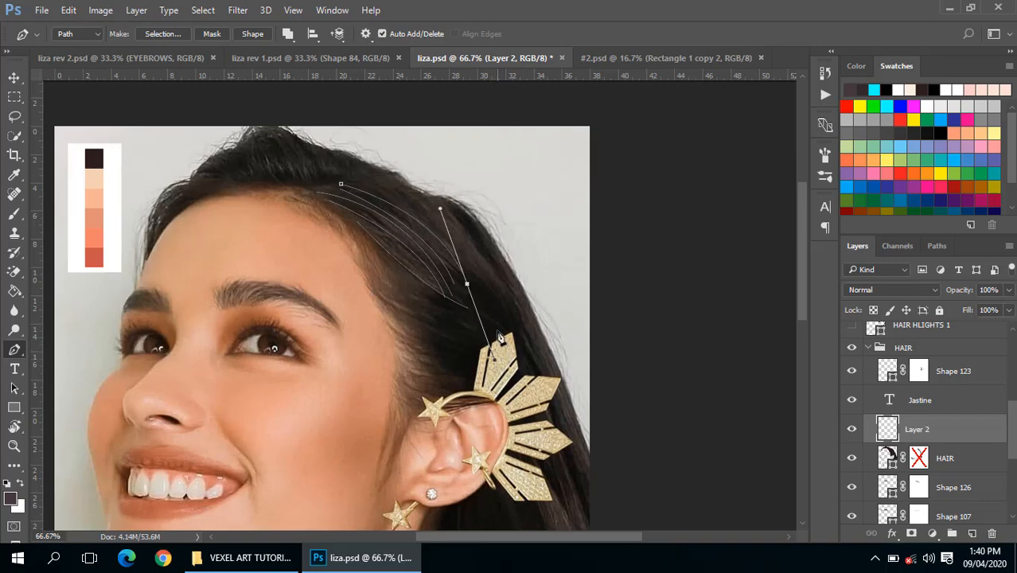
pyautogui.press('Escape')
# Draw three longer curved open paths over the crown, following the hair down towards the back of the head
pyautogui.click(355, 180)
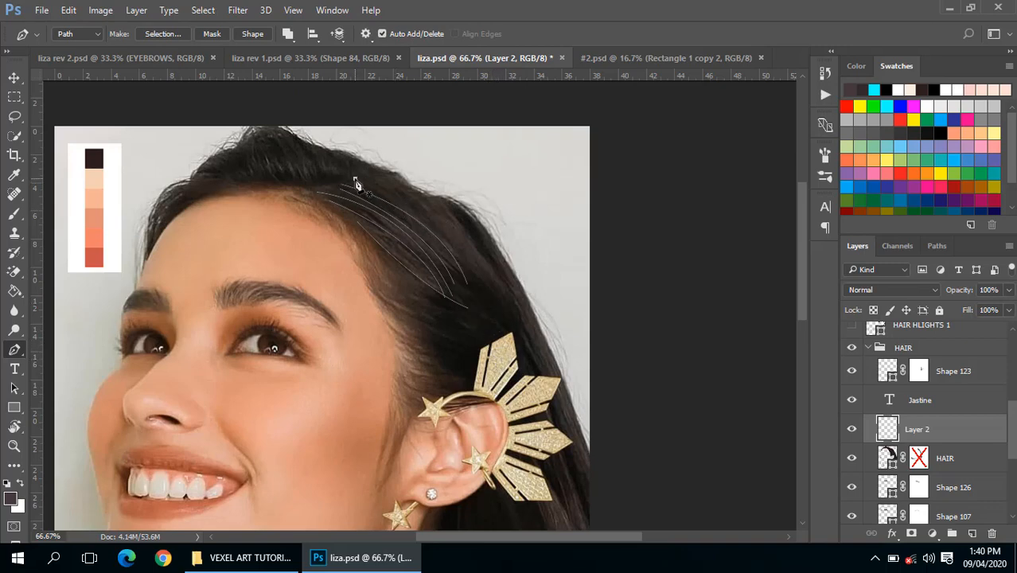
pyautogui.moveTo(488, 293); pyautogui.dragTo(514, 376)
pyautogui.press('Escape')
pyautogui.click(370, 176)
pyautogui.moveTo(507, 299); pyautogui.dragTo(531, 384)
pyautogui.press('Escape')
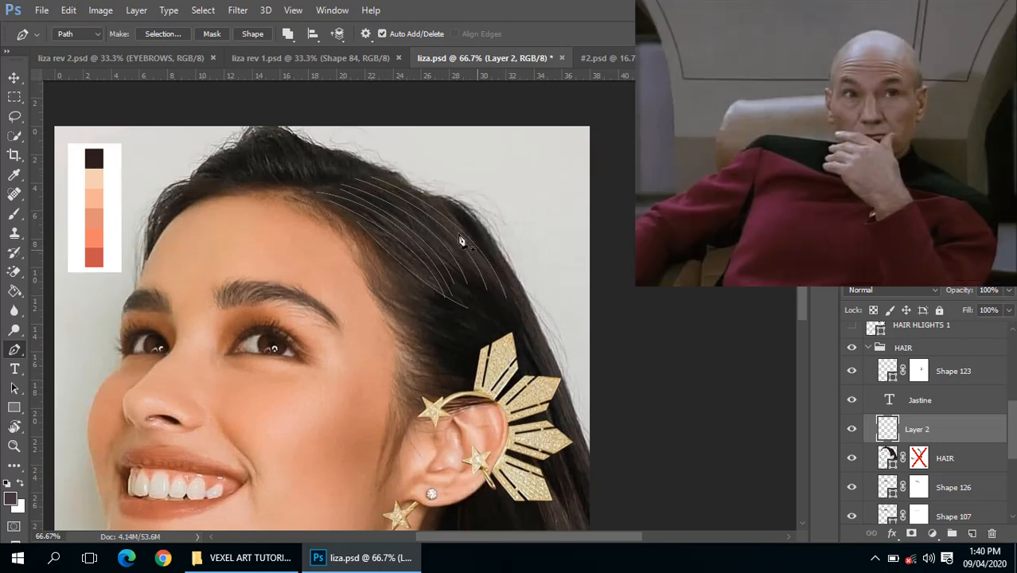
pyautogui.click(386, 177)
pyautogui.moveTo(511, 305); pyautogui.dragTo(523, 398)
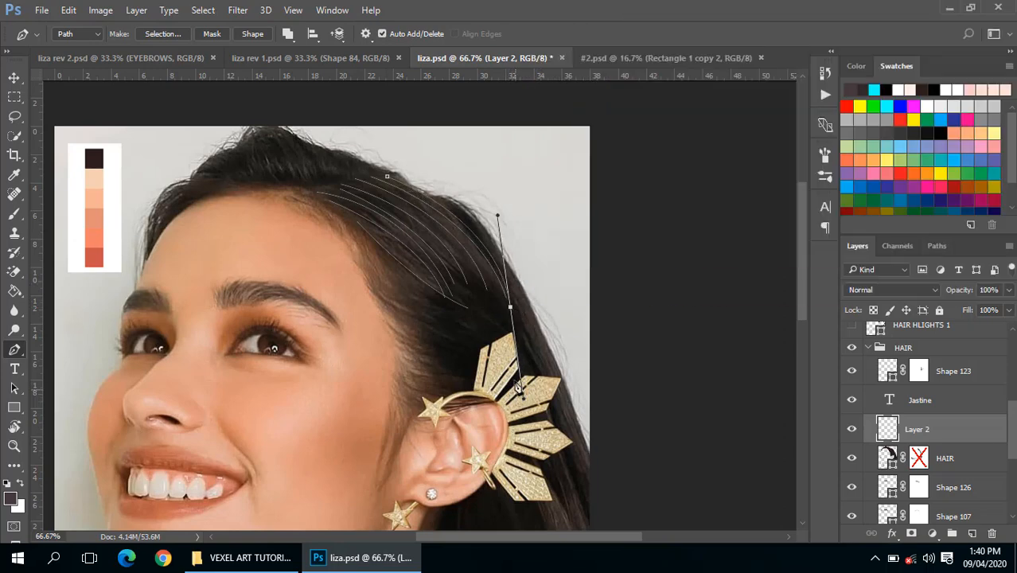
pyautogui.press('Escape')
# Trace a group of short curved open paths along the strands swept back from the temple just above the ear cuff
pyautogui.moveTo(455, 324); pyautogui.dragTo(398, 320)
pyautogui.click(313, 265)
pyautogui.press('Escape')
pyautogui.click(316, 283)
pyautogui.press('Escape')
pyautogui.click(305, 284)
pyautogui.press('Escape')
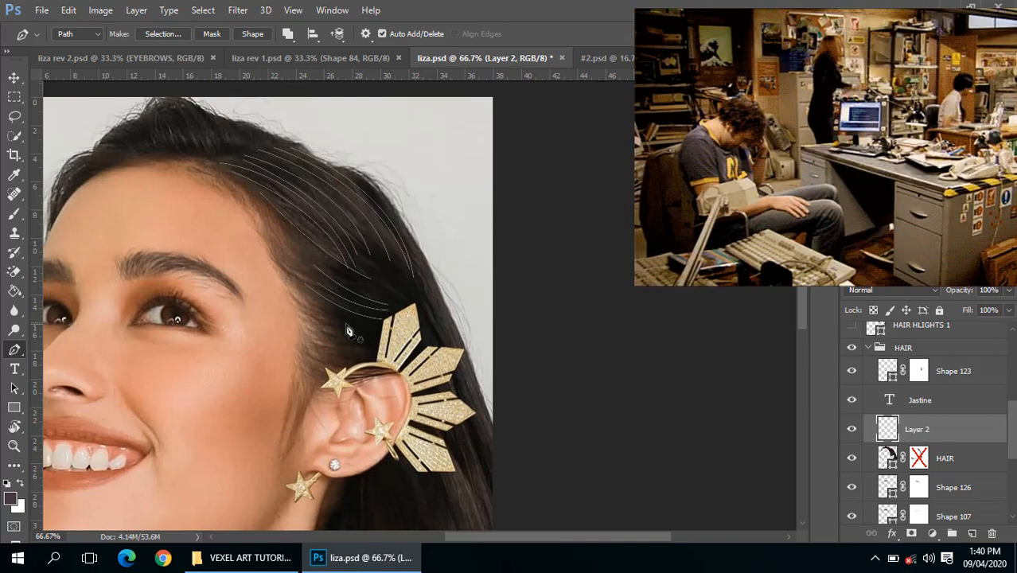
pyautogui.click(330, 320)
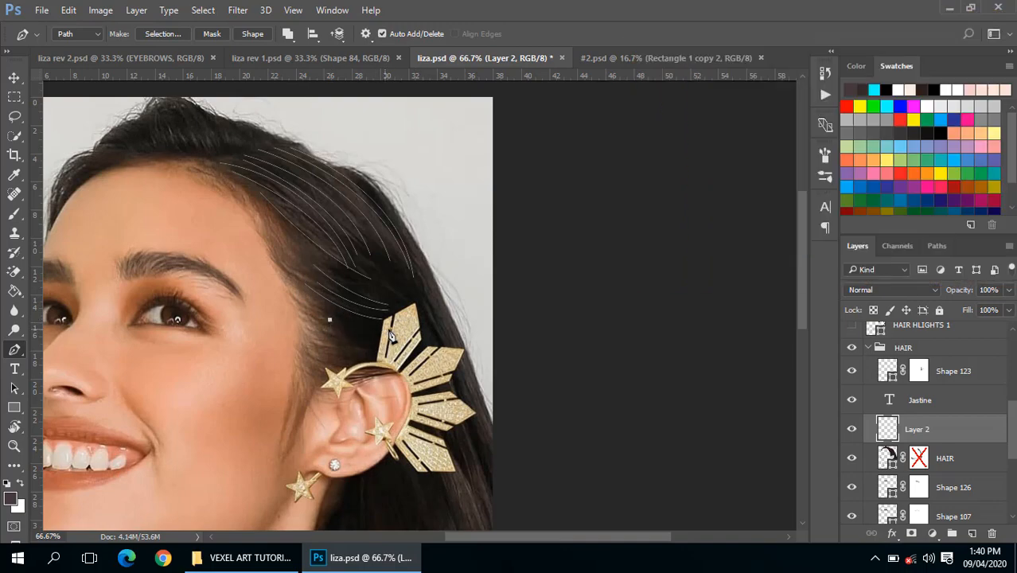
pyautogui.moveTo(388, 329); pyautogui.dragTo(418, 331)
pyautogui.press('Escape')
# Draw two curved open paths along the outer contour of the hair at the back of the head
pyautogui.moveTo(418, 274); pyautogui.dragTo(347, 234)
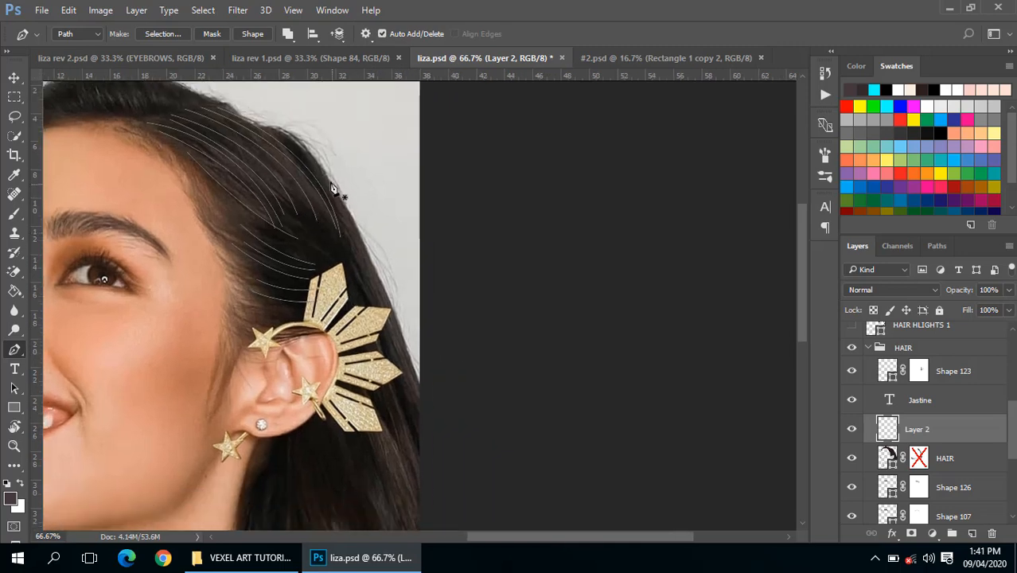
pyautogui.click(274, 128)
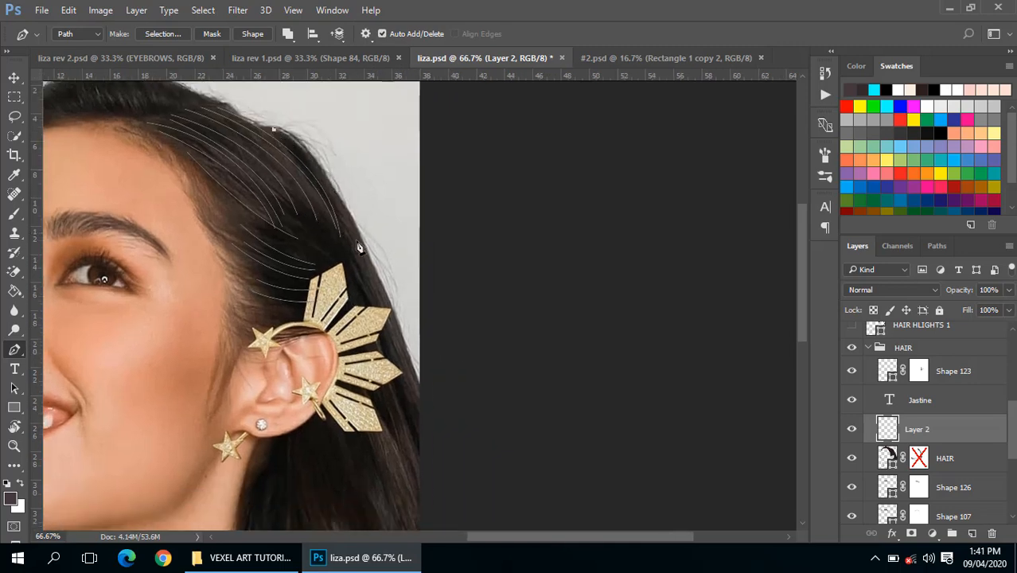
pyautogui.moveTo(370, 271); pyautogui.dragTo(436, 497)
pyautogui.press('Escape')
pyautogui.click(316, 168)
pyautogui.press('Escape')
# Draw two long open paths through the hair behind the ear cuff, extending past the photo's edge
pyautogui.click(343, 233)
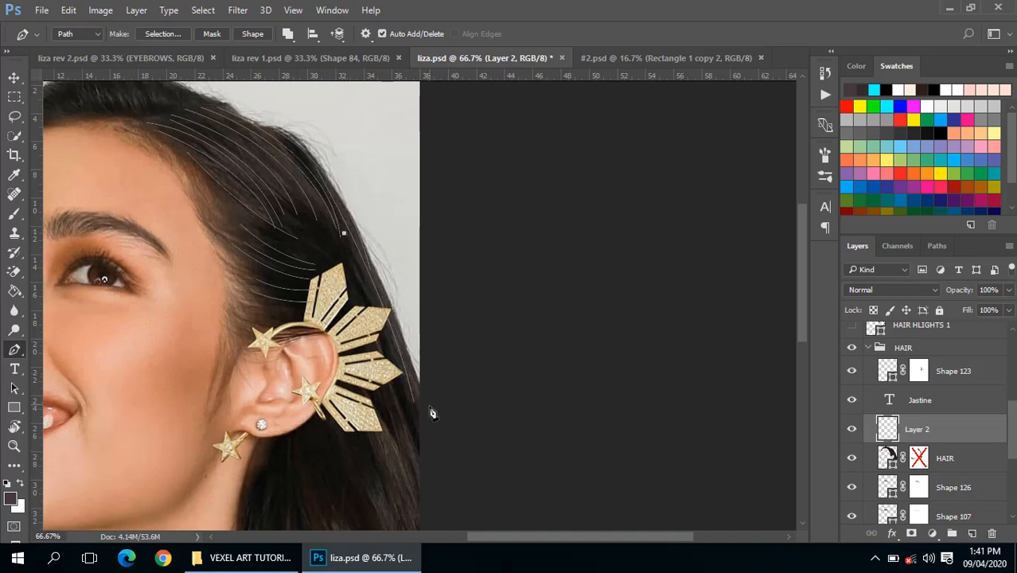
pyautogui.moveTo(436, 439); pyautogui.dragTo(445, 513)
pyautogui.press('Escape')
pyautogui.click(344, 250)
pyautogui.moveTo(426, 471); pyautogui.dragTo(430, 533)
pyautogui.press('Escape')
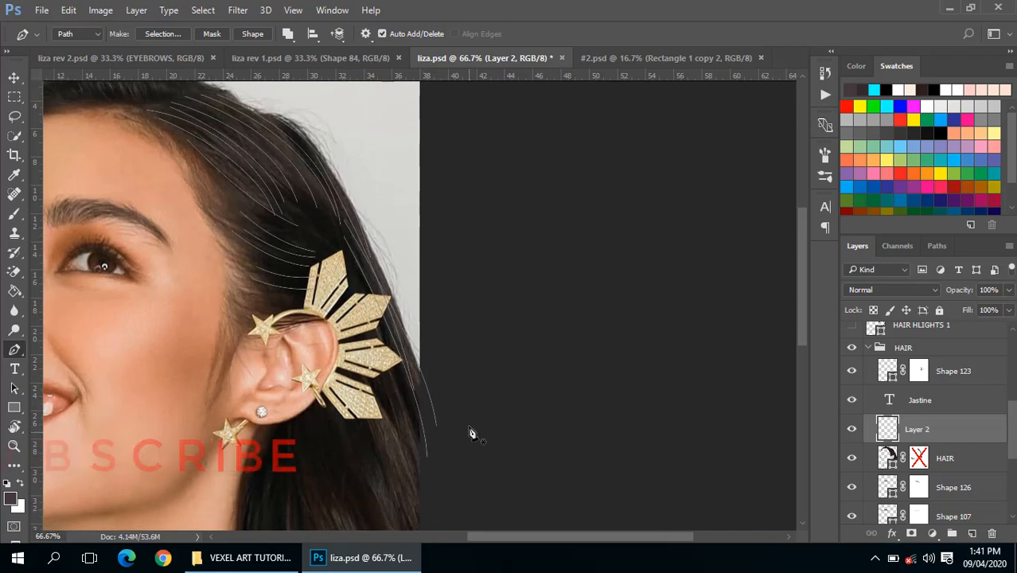
# Draw three long open paths down the loose hair from beside the lower ear-cuff rays past the photo's edge
pyautogui.moveTo(470, 417); pyautogui.dragTo(515, 260)
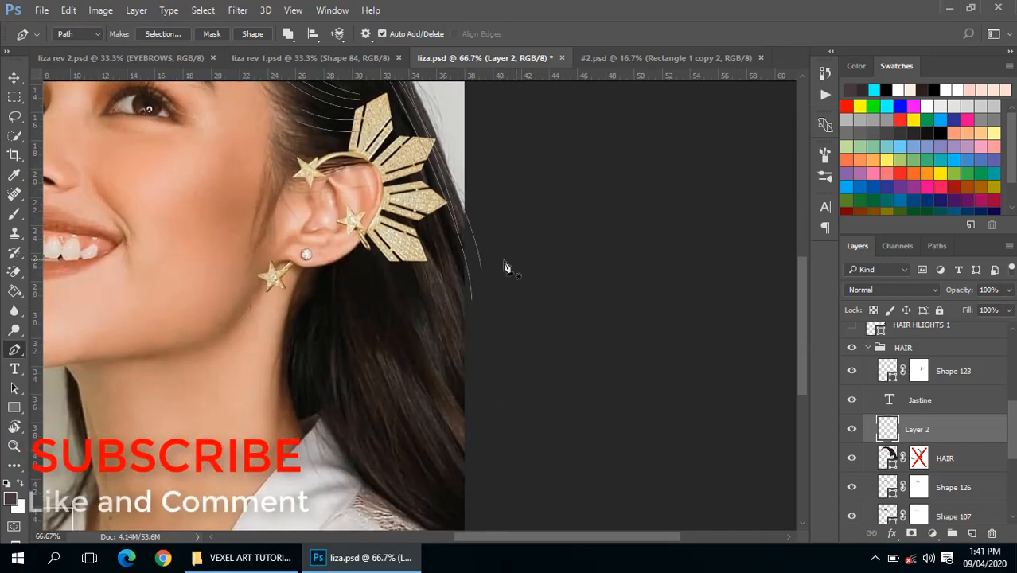
pyautogui.click(431, 213)
pyautogui.moveTo(484, 400); pyautogui.dragTo(483, 464)
pyautogui.press('Escape')
pyautogui.click(426, 224)
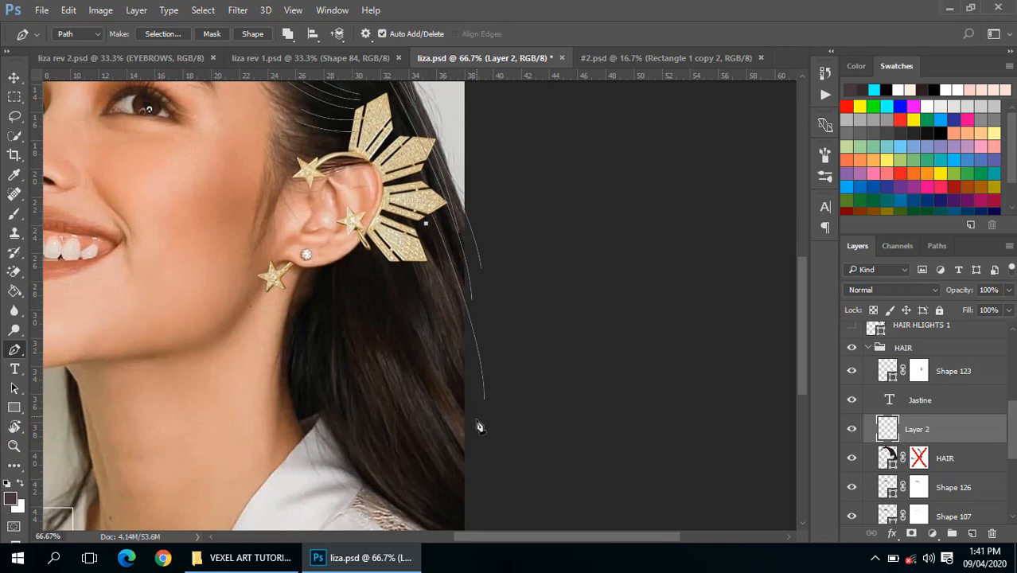
pyautogui.moveTo(476, 429); pyautogui.dragTo(460, 475)
pyautogui.click(421, 242)
pyautogui.moveTo(468, 406); pyautogui.dragTo(570, 494)
pyautogui.press('Escape')
pyautogui.press('Escape')
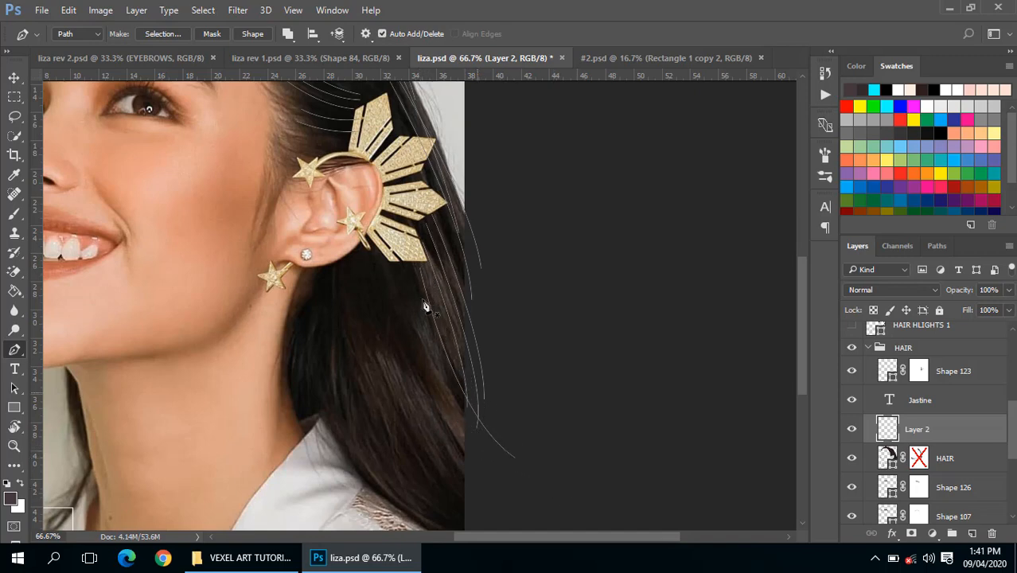
# Draw two long curved open paths from just beneath the lowest ear-cuff ray down past the photo's edge
pyautogui.click(402, 270)
pyautogui.moveTo(491, 424)
pyautogui.mouseDown()
pyautogui.moveTo(572, 461)
pyautogui.moveTo(563, 461)
pyautogui.mouseUp()
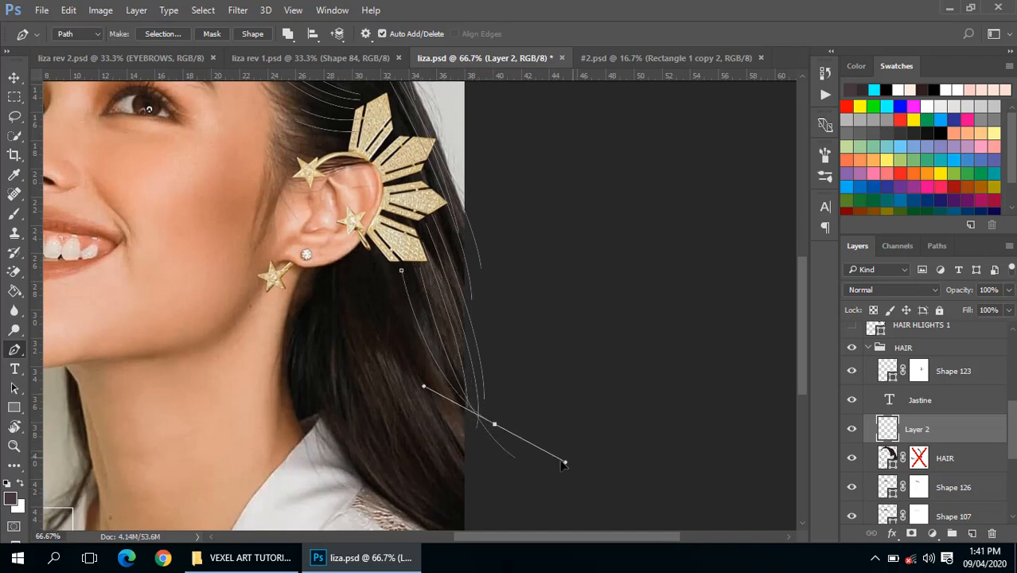
pyautogui.press('Escape')
pyautogui.click(409, 269)
pyautogui.moveTo(505, 485); pyautogui.dragTo(550, 535)
pyautogui.press('Escape')
# Trace two long open paths from just below the earlobe down the loose hair toward the photo's lower corner
pyautogui.moveTo(487, 398); pyautogui.dragTo(501, 345)
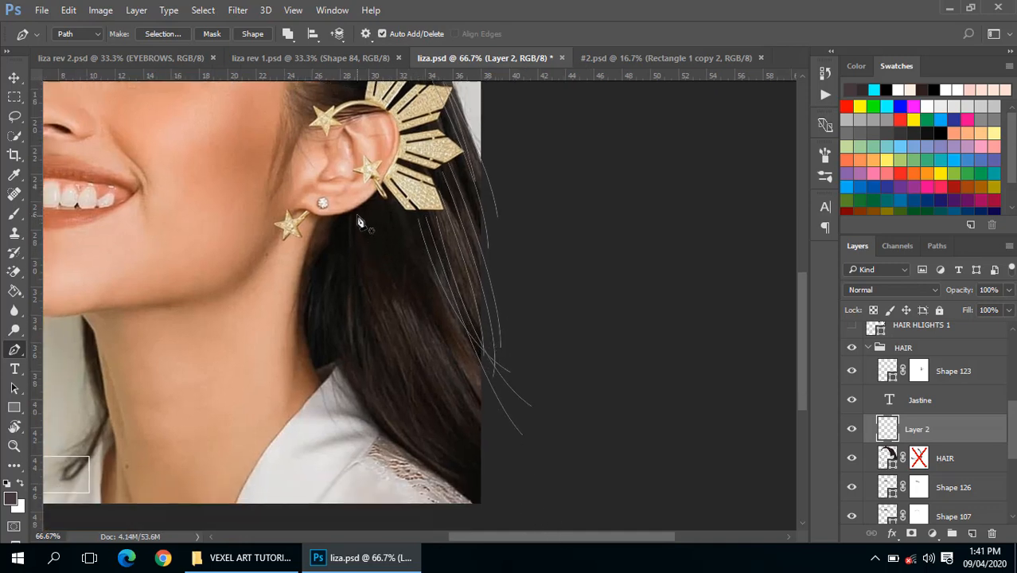
pyautogui.click(357, 215)
pyautogui.moveTo(474, 484); pyautogui.dragTo(579, 523)
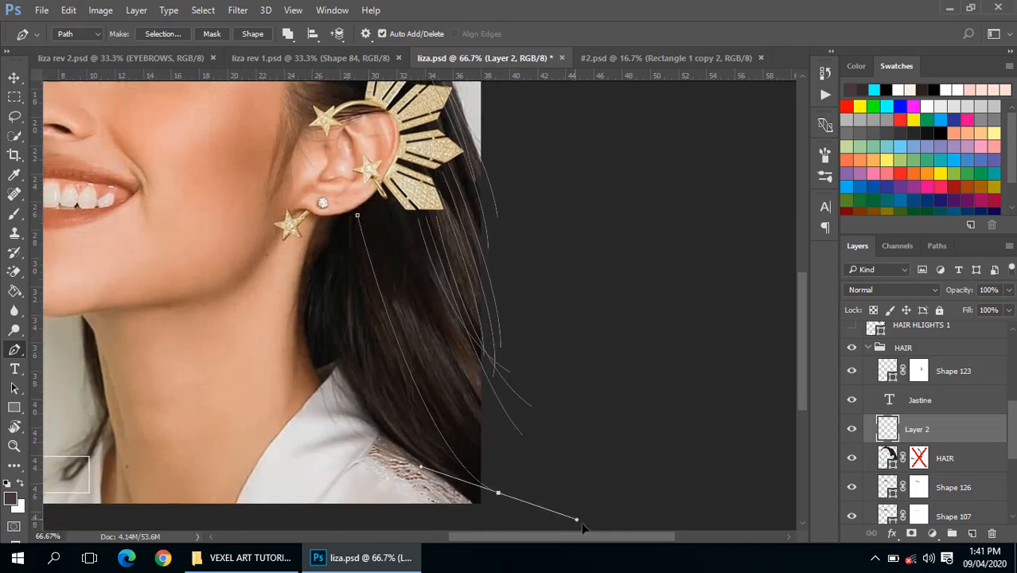
pyautogui.press('Escape')
pyautogui.click(366, 218)
pyautogui.moveTo(458, 439); pyautogui.dragTo(508, 485)
pyautogui.press('Escape')
# Add two more long open paths down the middle of the loose hair, starting just beneath the ear cuff
pyautogui.click(383, 233)
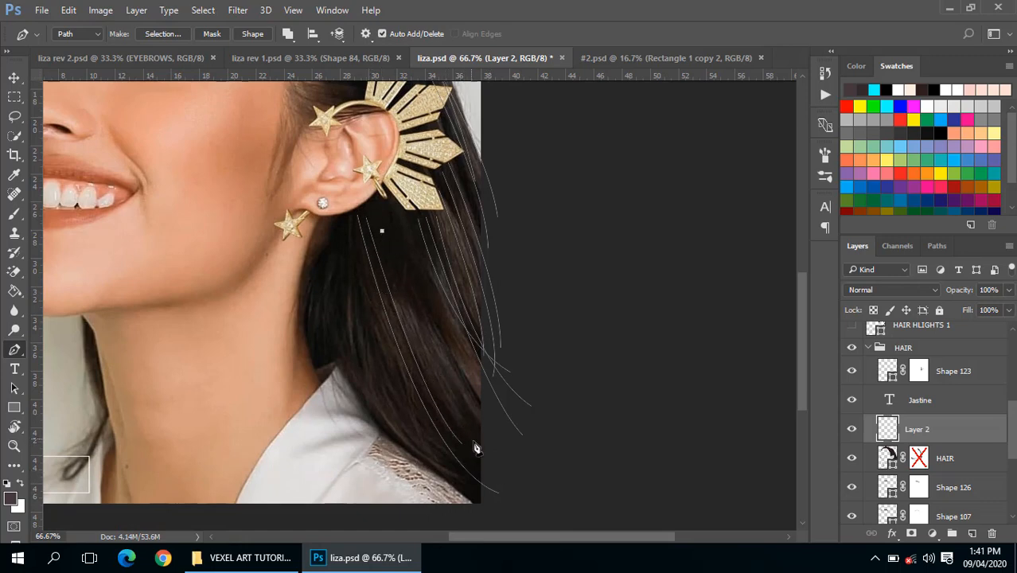
pyautogui.moveTo(475, 439); pyautogui.dragTo(522, 479)
pyautogui.press('Escape')
pyautogui.click(391, 234)
pyautogui.moveTo(473, 425); pyautogui.dragTo(508, 475)
pyautogui.moveTo(432, 405); pyautogui.dragTo(407, 345)
pyautogui.moveTo(451, 370); pyautogui.dragTo(494, 405)
pyautogui.press('Escape')
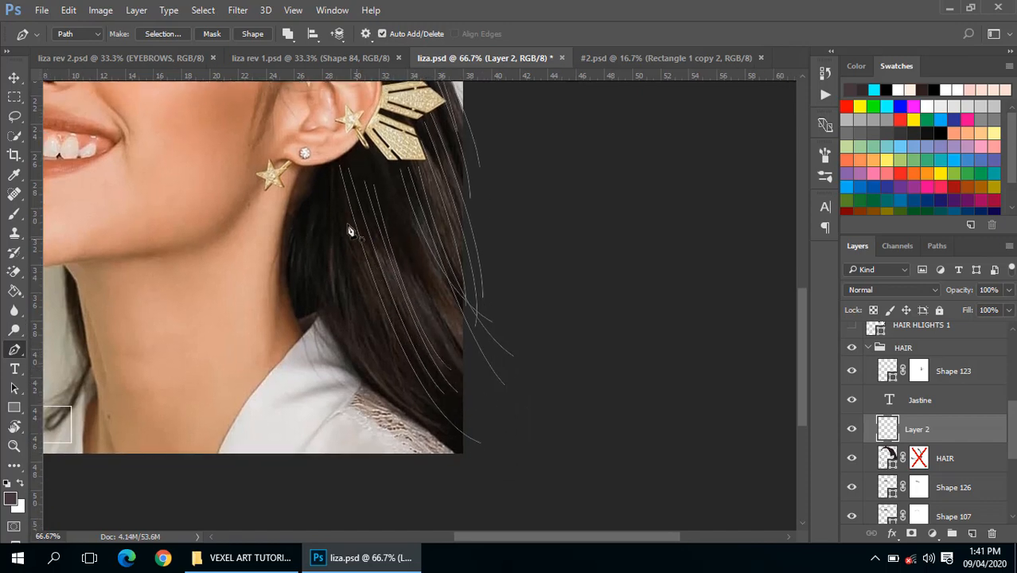
# Draw three curved open paths through the loose hair below the earlobe, sweeping along the shoulder toward the photo's lower corner
pyautogui.click(342, 199)
pyautogui.moveTo(462, 452); pyautogui.dragTo(551, 484)
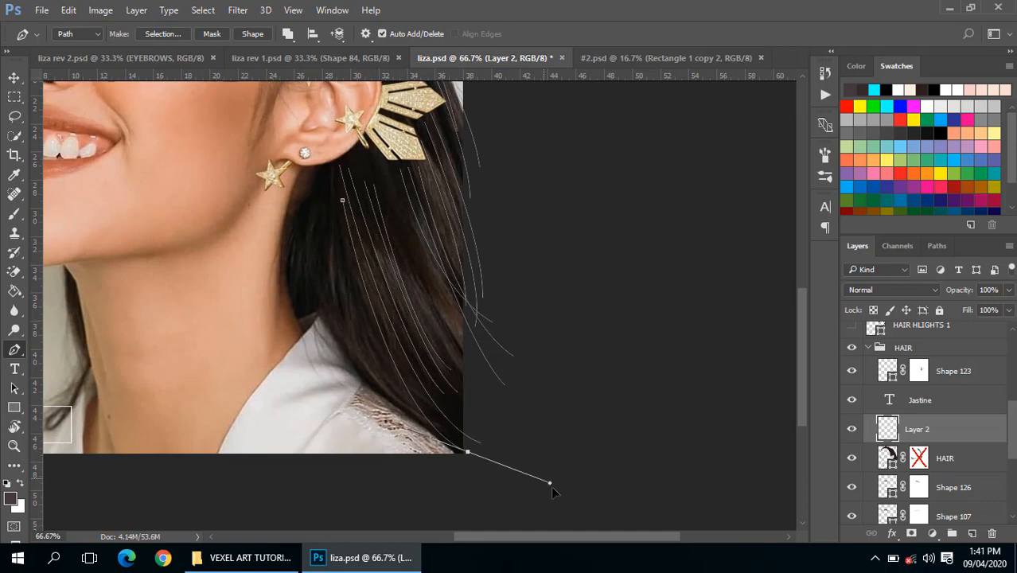
pyautogui.press('Escape')
pyautogui.click(334, 193)
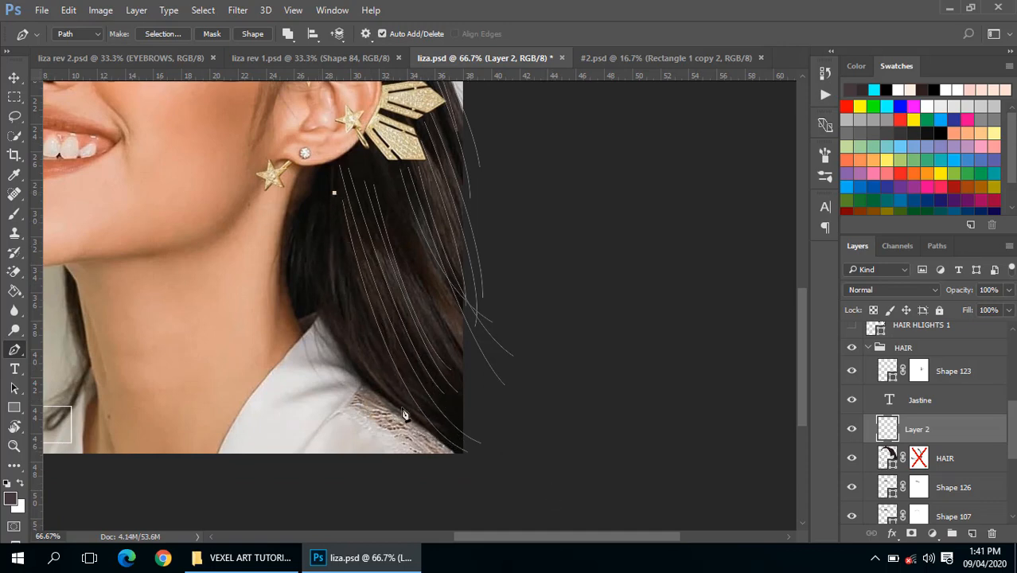
pyautogui.moveTo(417, 414); pyautogui.dragTo(513, 464)
pyautogui.press('Escape')
pyautogui.click(341, 217)
pyautogui.moveTo(392, 389); pyautogui.dragTo(445, 426)
pyautogui.press('Escape')
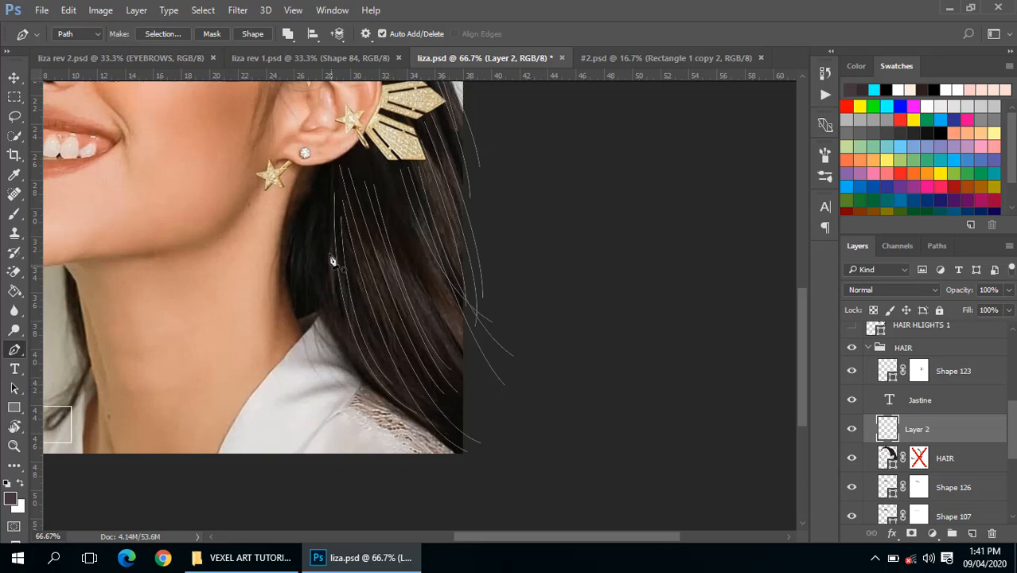
# Trace two curved open paths along the inner strands of the loose hair beside the neck
pyautogui.click(325, 214)
pyautogui.moveTo(374, 386); pyautogui.dragTo(430, 442)
pyautogui.press('Escape')
pyautogui.click(321, 197)
pyautogui.moveTo(333, 332); pyautogui.dragTo(367, 393)
pyautogui.press('Escape')
# Fill the gap between the two groups of loose-hair paths with two long open paths beneath the ear cuff
pyautogui.click(396, 212)
pyautogui.moveTo(492, 389); pyautogui.dragTo(531, 432)
pyautogui.press('Escape')
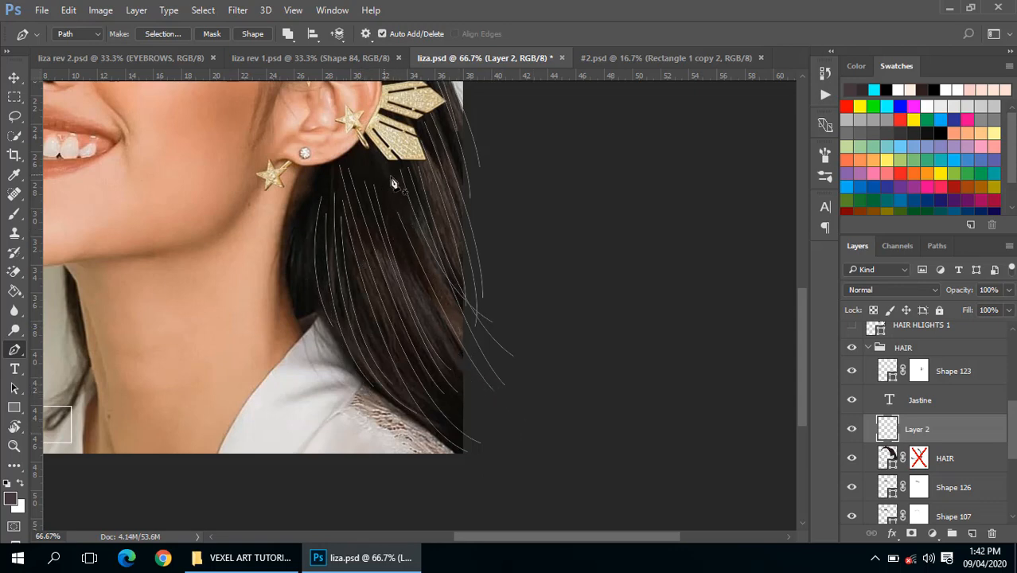
pyautogui.click(390, 177)
pyautogui.moveTo(480, 364); pyautogui.dragTo(525, 426)
pyautogui.press('Escape')
# Trace three curved open paths along the front hairline, from above the forehead down toward the far temple
pyautogui.moveTo(258, 90); pyautogui.dragTo(412, 397)
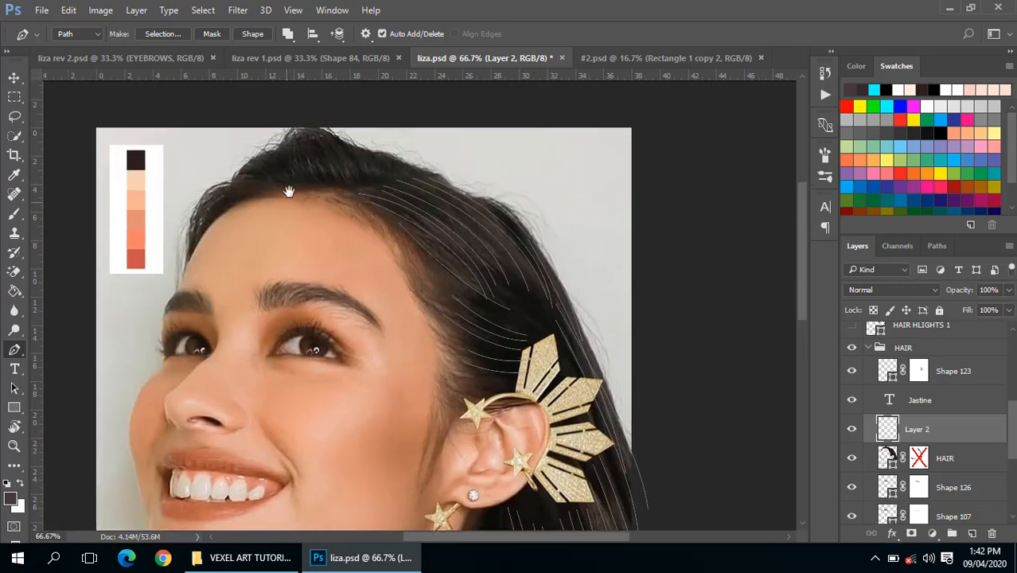
pyautogui.moveTo(289, 192); pyautogui.dragTo(331, 237)
pyautogui.click(310, 231)
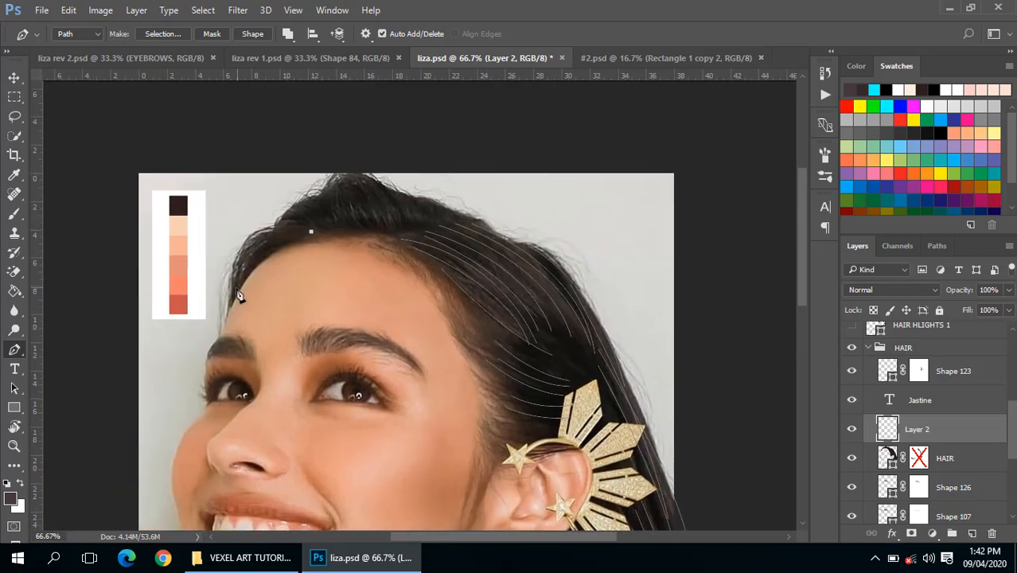
pyautogui.moveTo(235, 293); pyautogui.dragTo(230, 350)
pyautogui.press('Escape')
pyautogui.click(296, 226)
pyautogui.moveTo(235, 284); pyautogui.dragTo(234, 333)
pyautogui.press('Escape')
pyautogui.click(308, 226)
pyautogui.moveTo(229, 293); pyautogui.dragTo(229, 342)
pyautogui.press('Escape')
# Draw two short curved open paths through the swept hair above the forehead, redoing the second one's end point
pyautogui.click(319, 222)
pyautogui.moveTo(274, 221); pyautogui.dragTo(261, 236)
pyautogui.press('Escape')
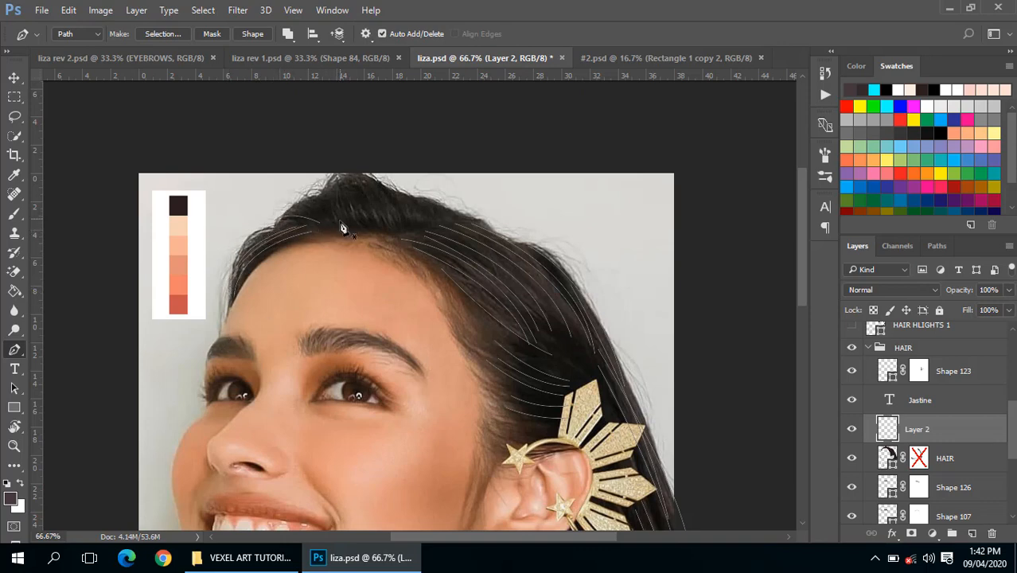
pyautogui.click(332, 224)
pyautogui.moveTo(285, 216); pyautogui.dragTo(253, 240)
pyautogui.hotkey('ctrl', 'z')
pyautogui.moveTo(293, 203); pyautogui.dragTo(267, 215)
pyautogui.press('Escape')
# Trace short curved open paths fanning upward through the raised hair at the front of the crown
pyautogui.moveTo(328, 228); pyautogui.dragTo(260, 218)
pyautogui.click(347, 225)
pyautogui.hotkey('ctrl', 'z')
pyautogui.press('Escape')
pyautogui.click(347, 225)
pyautogui.moveTo(321, 188)
pyautogui.mouseDown()
pyautogui.moveTo(299, 190)
pyautogui.moveTo(336, 175)
pyautogui.moveTo(302, 182)
pyautogui.mouseUp()
pyautogui.press('Escape')
pyautogui.click(361, 226)
pyautogui.press('Escape')
pyautogui.press('Escape')
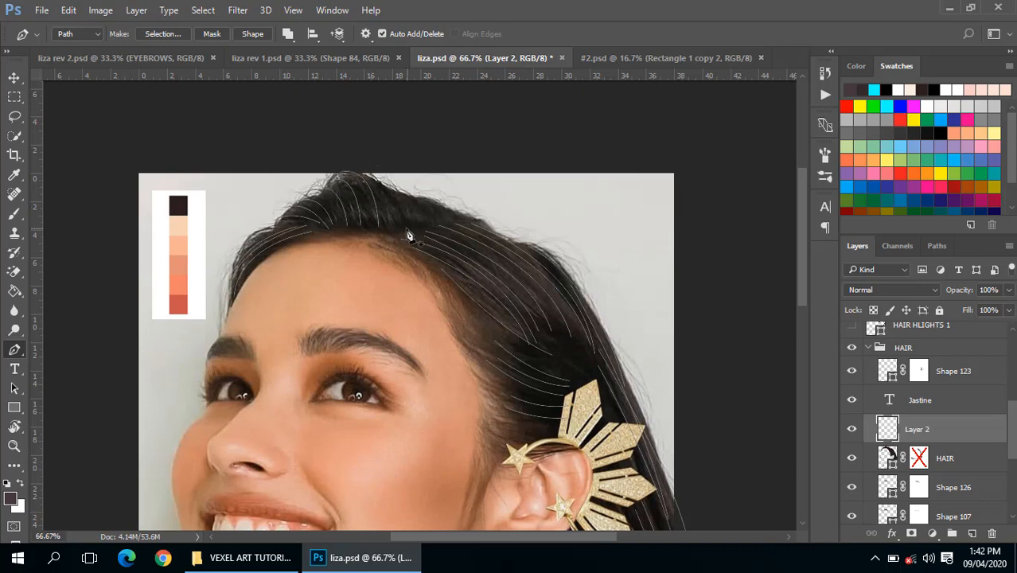
# Add two curved open paths rising through the top of the hair beside the parting
pyautogui.click(396, 226)
pyautogui.moveTo(363, 171); pyautogui.dragTo(329, 169)
pyautogui.press('Escape')
pyautogui.click(412, 223)
pyautogui.moveTo(390, 190)
pyautogui.mouseDown()
pyautogui.moveTo(376, 188)
pyautogui.moveTo(387, 191)
pyautogui.mouseUp()
pyautogui.press('Escape')
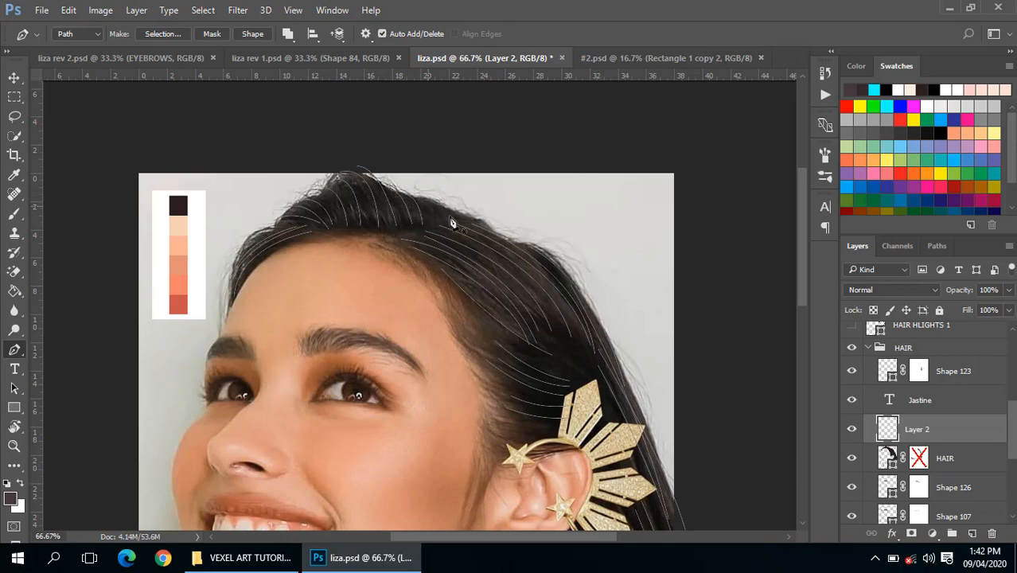
# Hide the reference photo on Layer 1 so the hair-strand paths lie over the vexel portrait
pyautogui.keyDown('alt'); pyautogui.click(431, 250); pyautogui.keyUp('alt')
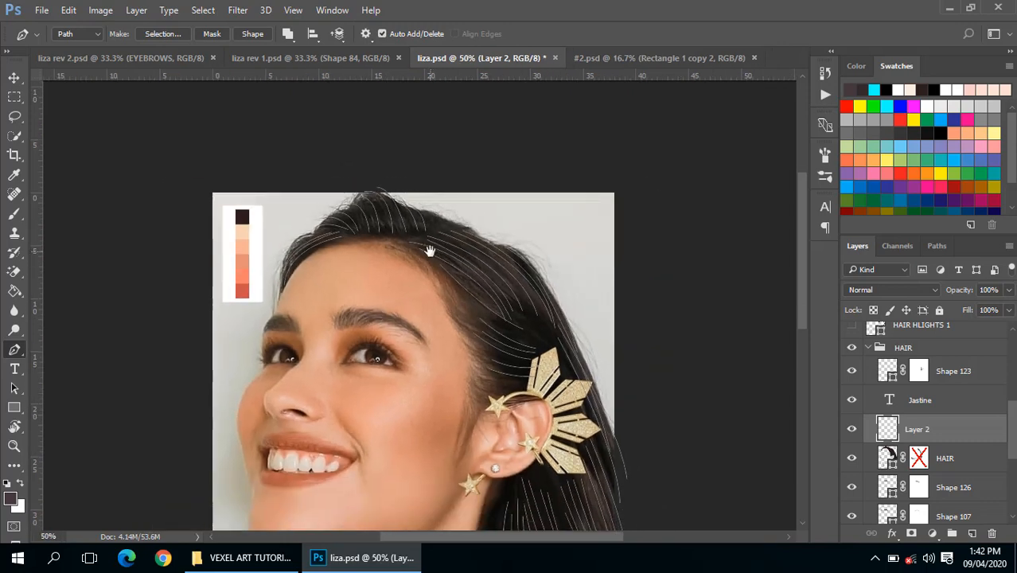
pyautogui.hotkey('ctrl', '-')
pyautogui.hotkey('ctrl', '+')
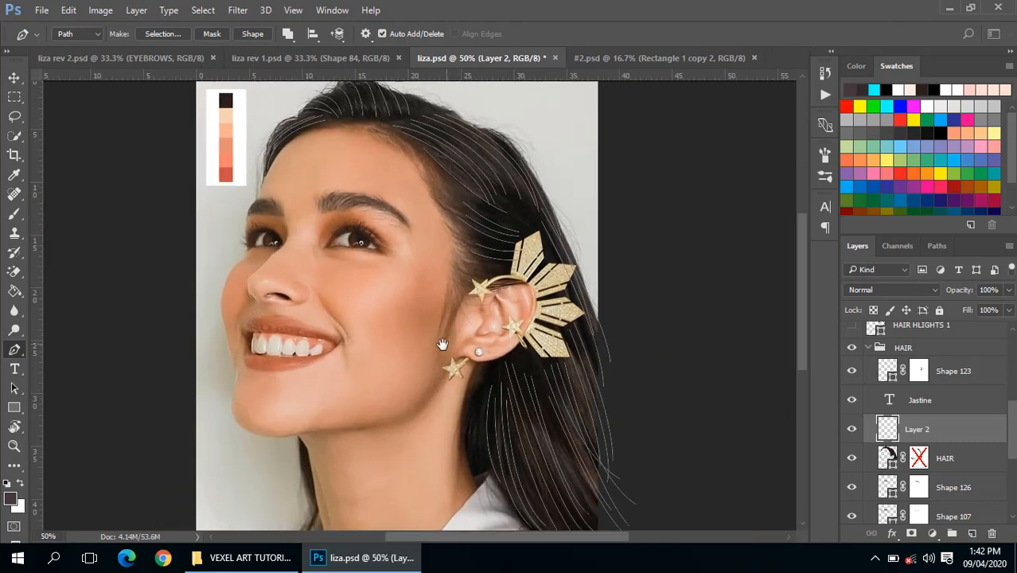
pyautogui.moveTo(443, 344)
pyautogui.mouseDown()
pyautogui.moveTo(445, 333)
pyautogui.moveTo(449, 354)
pyautogui.mouseUp()
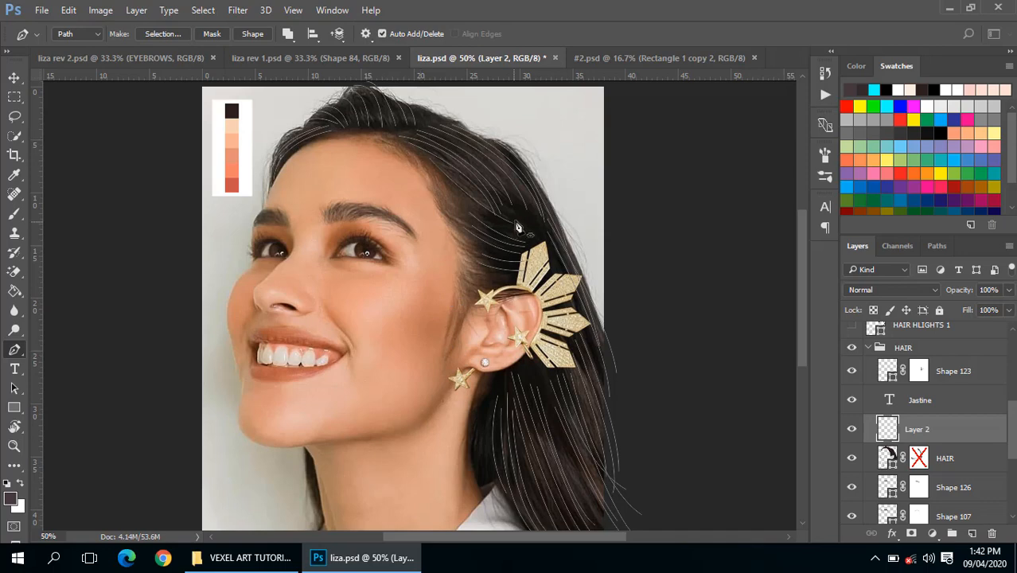
pyautogui.scroll(5, 914, 430)
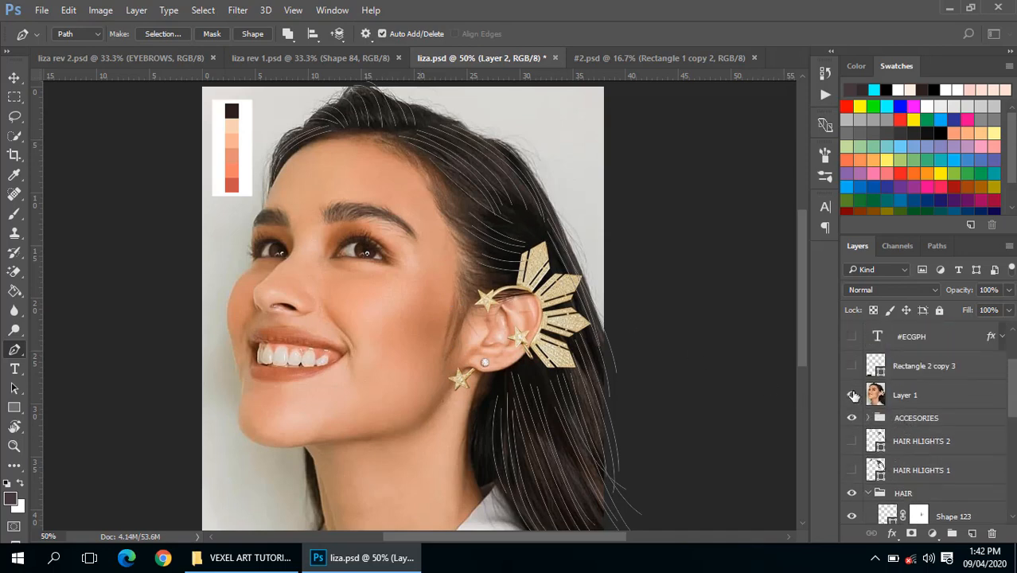
pyautogui.click(853, 395)
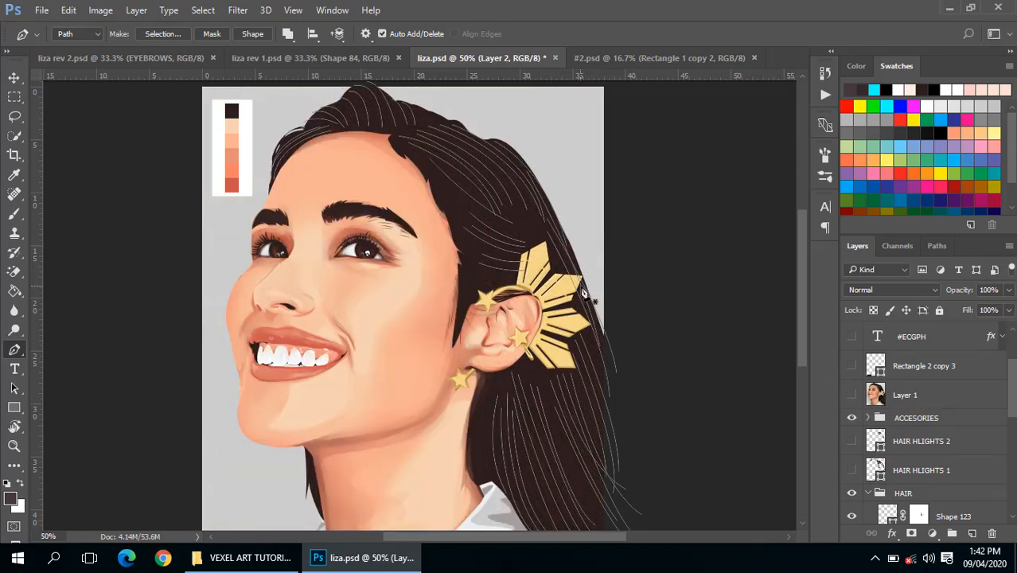
pyautogui.scroll(-2, 584, 293)
pyautogui.scroll(1, 603, 291)
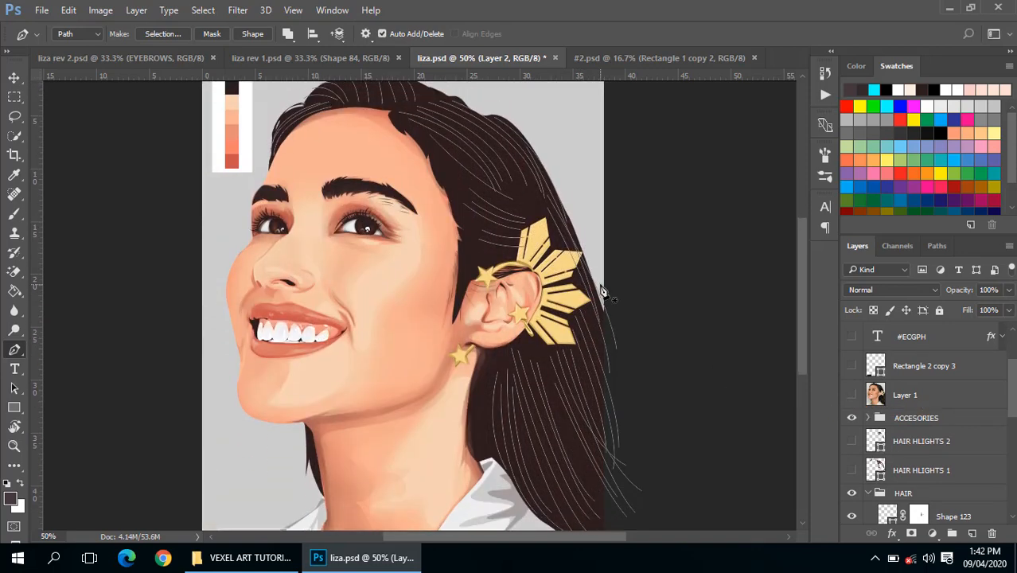
# Dismiss the hair-strand paths from the canvas, and undo that dismissal
pyautogui.press('Return')
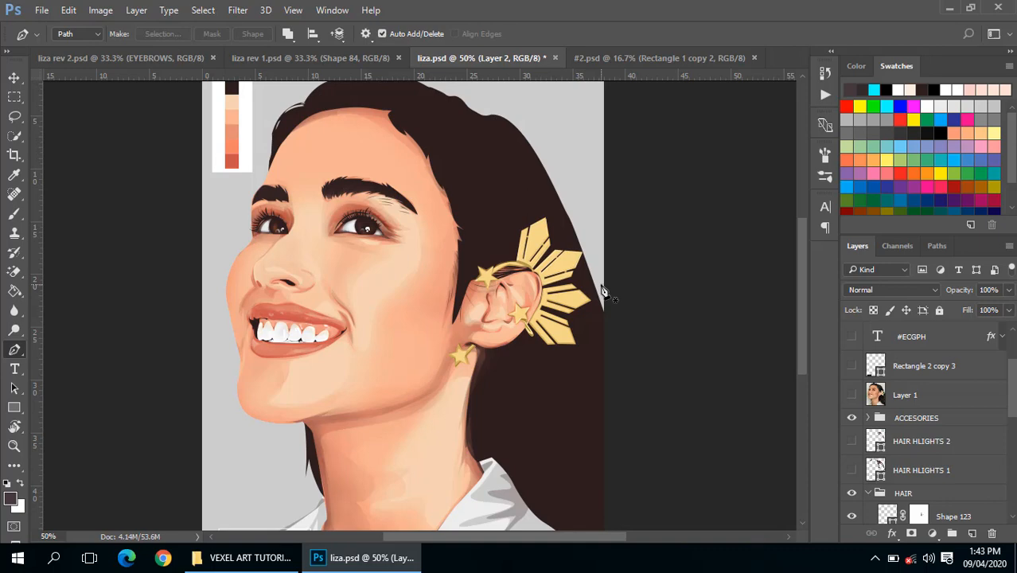
pyautogui.hotkey('ctrl', 'z')
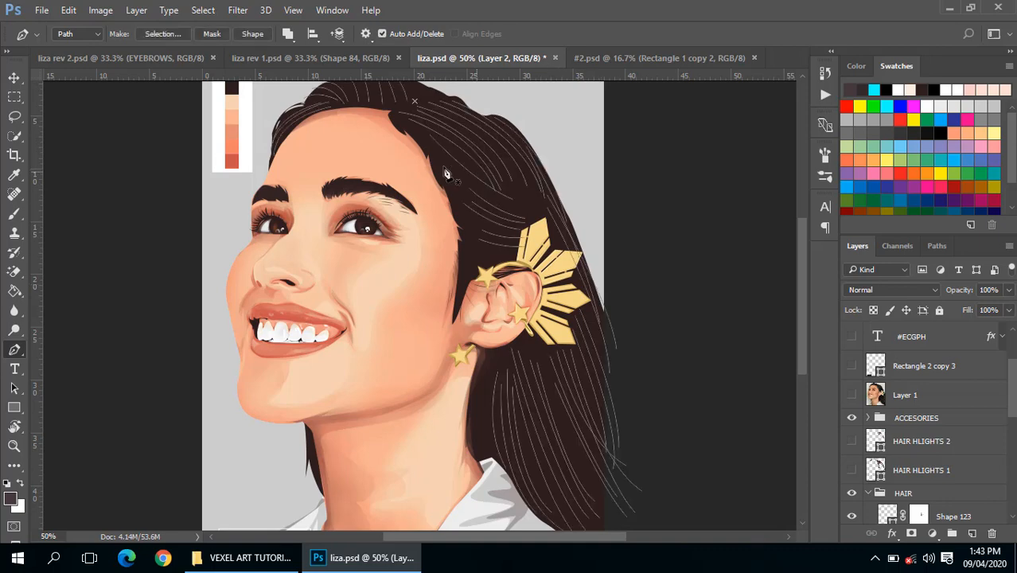
pyautogui.scroll(2, 446, 173)
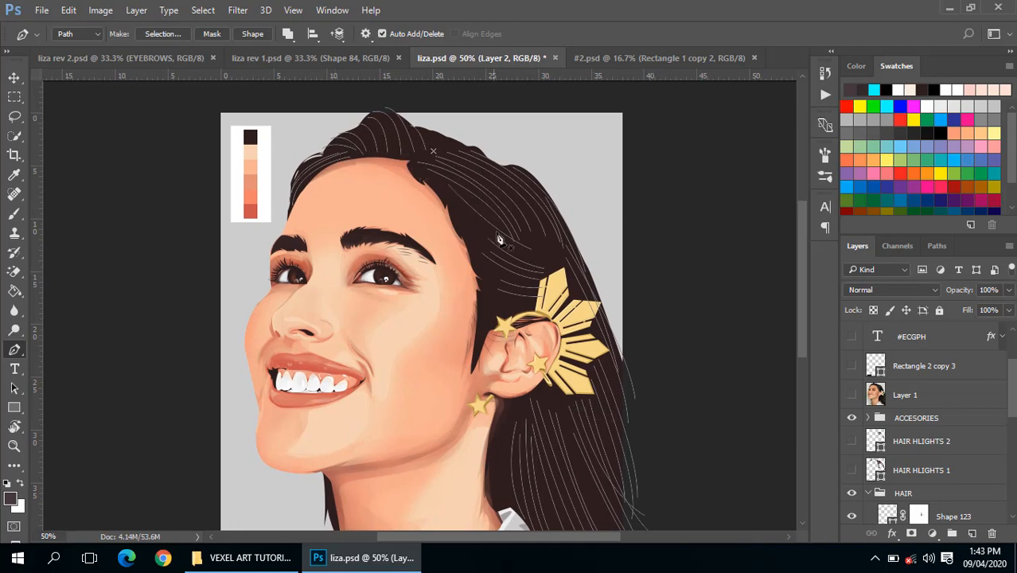
pyautogui.click(414, 152)
# Show the Rectangle 1 copy 2 swatch layer and sample its middle dark square as the foreground colour
pyautogui.scroll(-5, 910, 410)
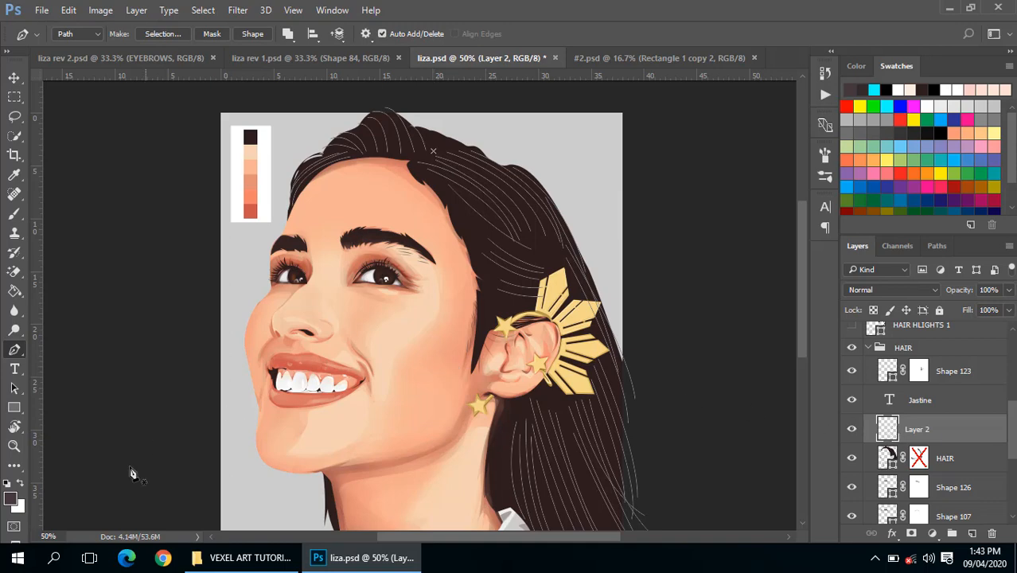
pyautogui.scroll(8, 927, 431)
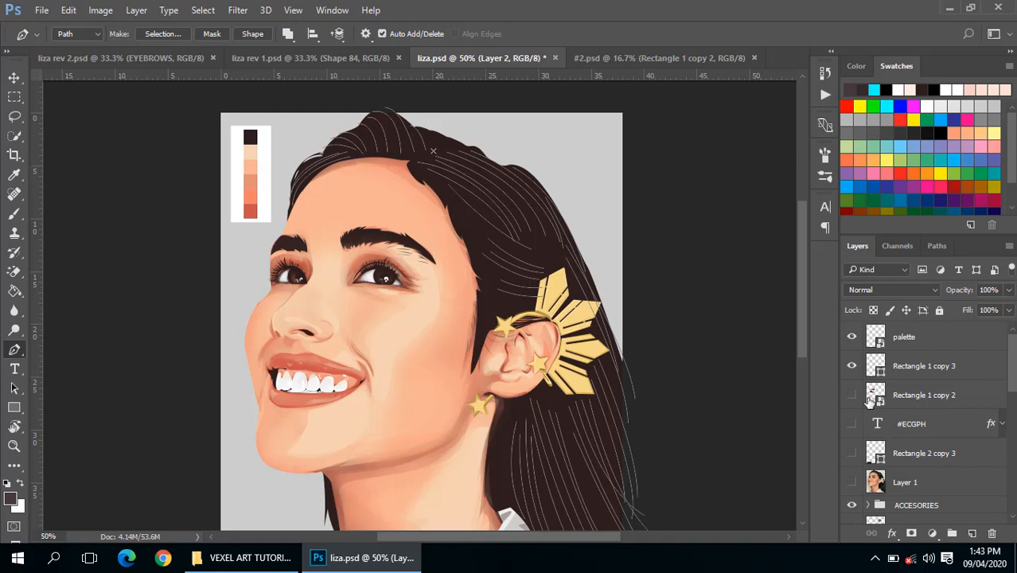
pyautogui.scroll(-2, 870, 400)
pyautogui.scroll(2, 867, 390)
pyautogui.click(851, 397)
pyautogui.scroll(-7, 875, 394)
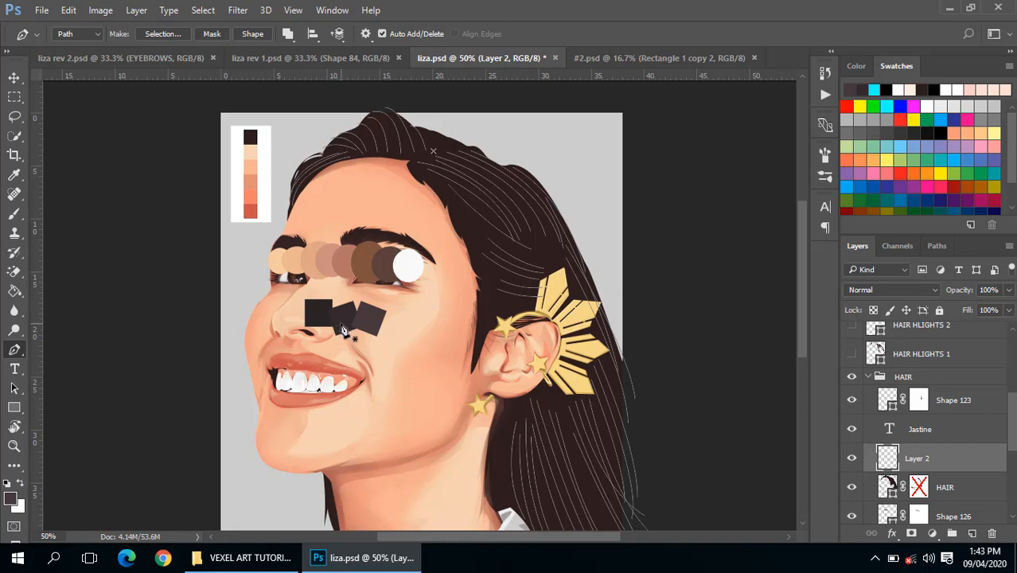
pyautogui.press('i')
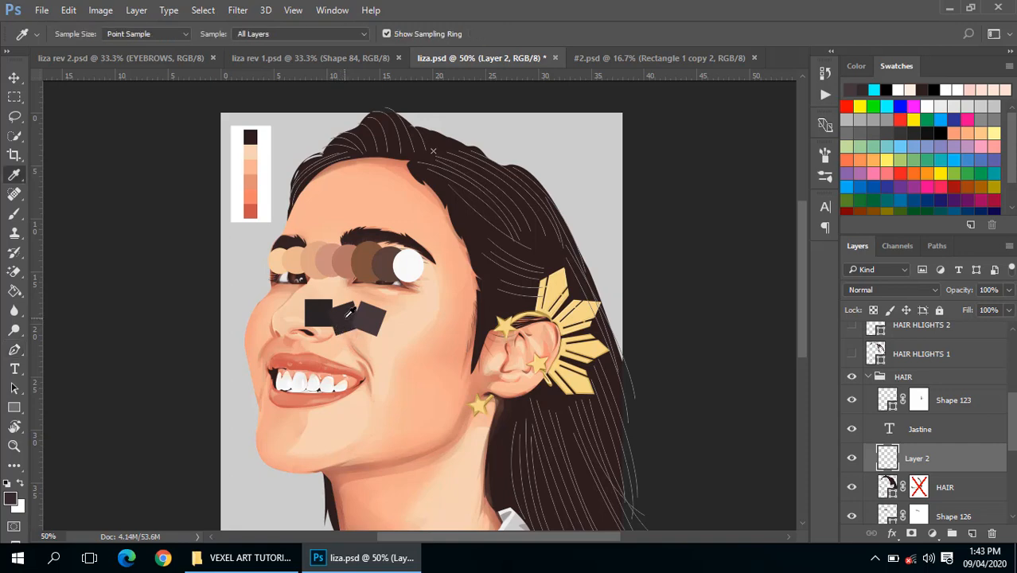
pyautogui.click(347, 312)
# Stroke the hair-strand paths on Layer 2 with the Brush and Simulate Pressure enabled, and dismiss the paths
pyautogui.press('p')
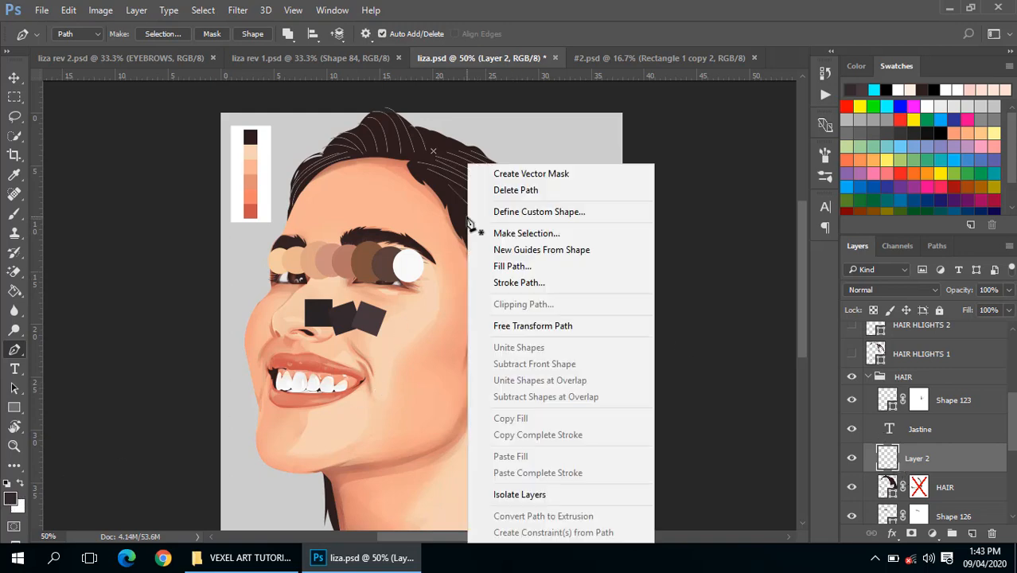
pyautogui.rightClick(466, 224)
pyautogui.click(513, 282)
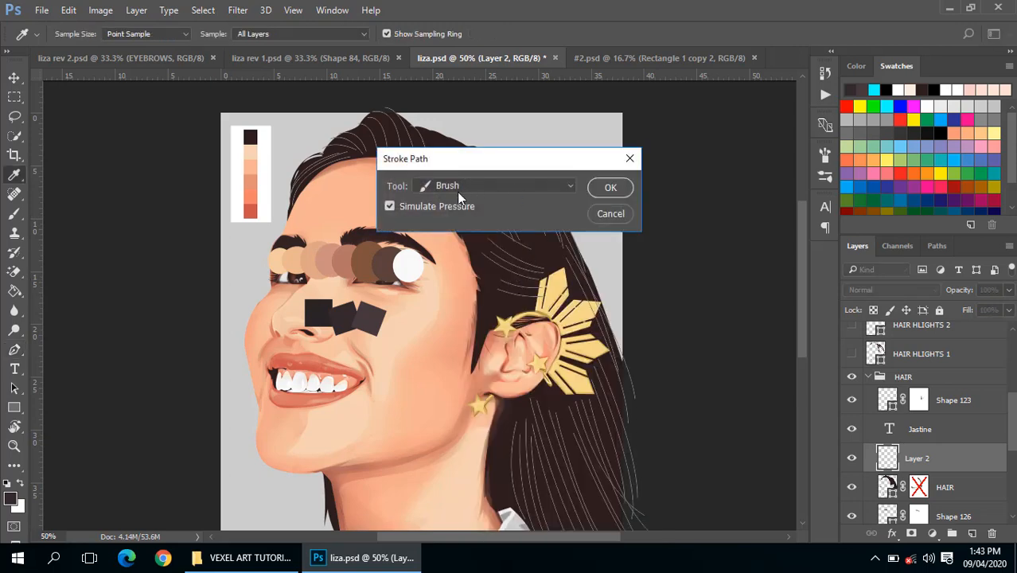
pyautogui.click(439, 208)
pyautogui.click(439, 208)
pyautogui.click(438, 208)
pyautogui.click(439, 208)
pyautogui.click(513, 188)
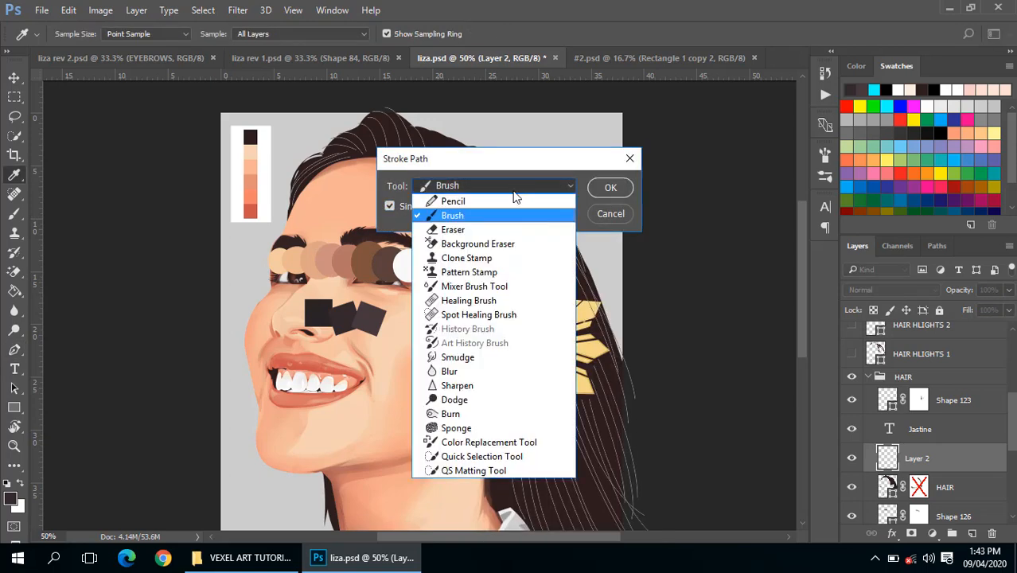
pyautogui.click(516, 217)
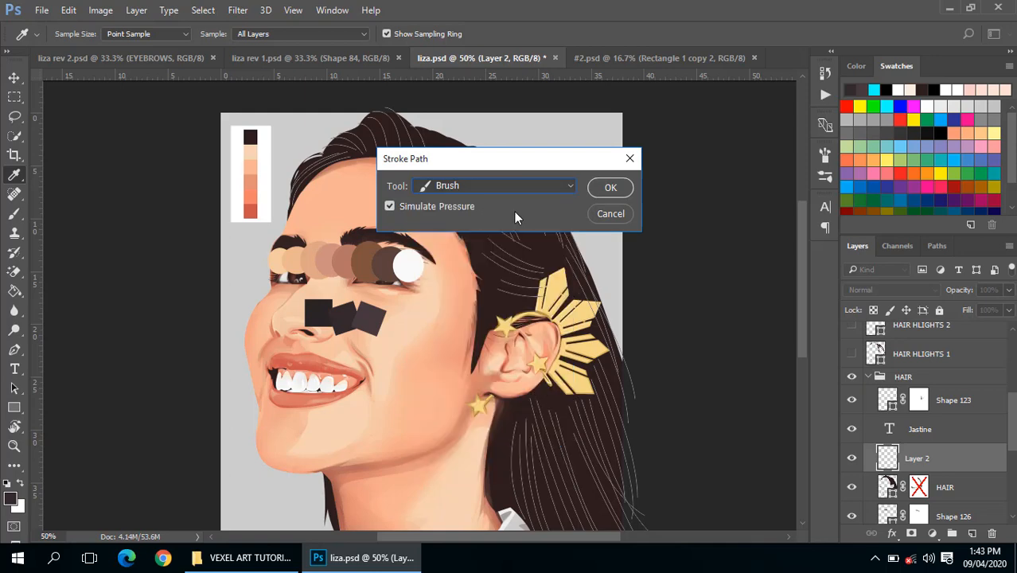
pyautogui.click(610, 188)
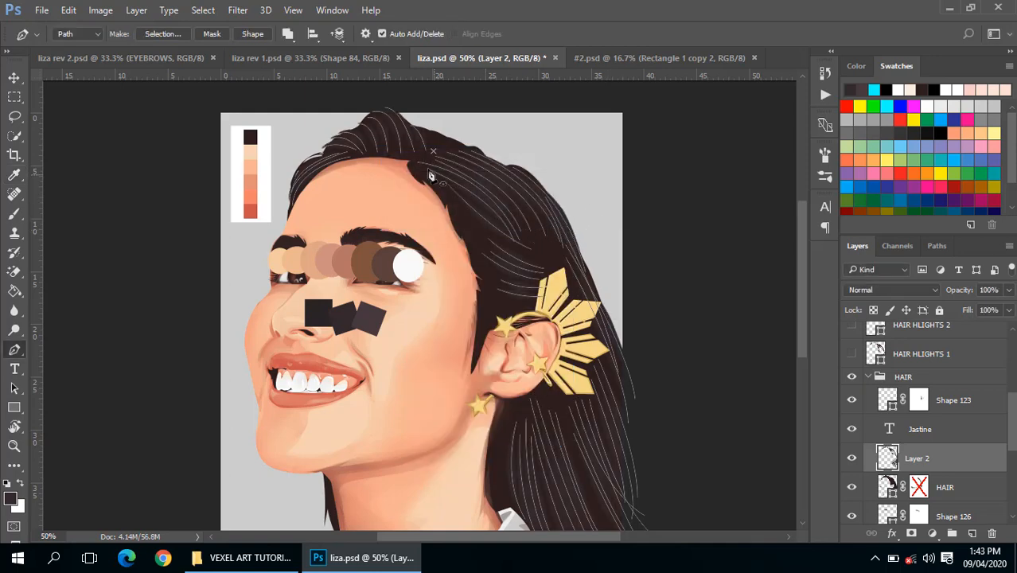
pyautogui.press('Return')
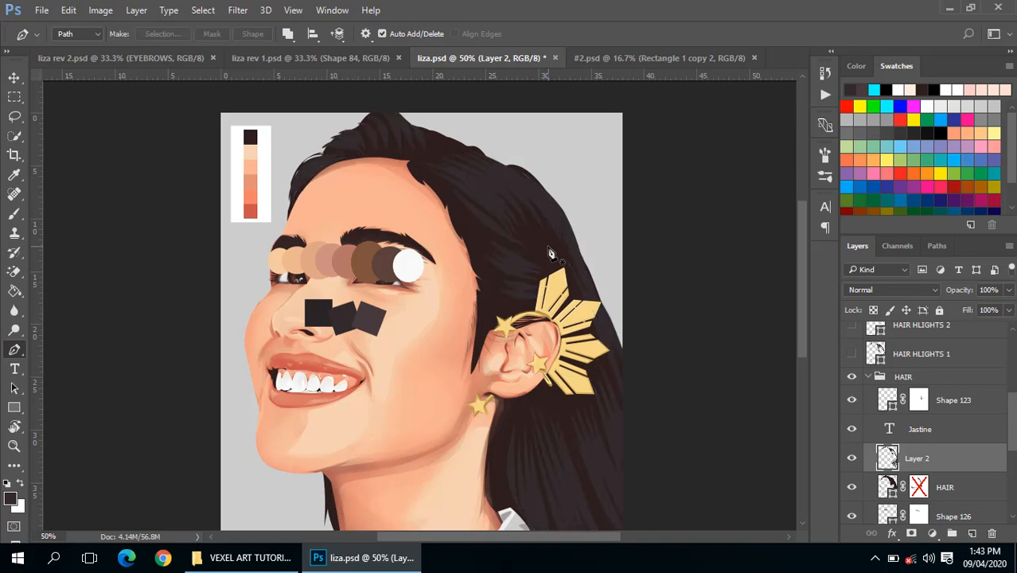
# Examine the stroked hair strands across the whole portrait and close up around the ear cuff
pyautogui.keyDown('alt'); pyautogui.click(517, 272); pyautogui.keyUp('alt')
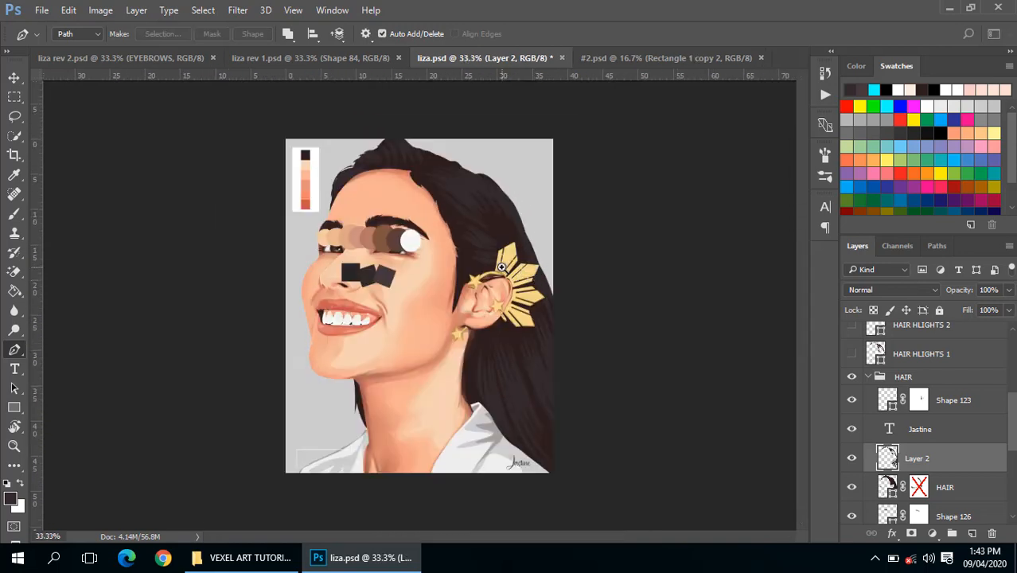
pyautogui.keyDown('ctrl'); pyautogui.click(499, 269); pyautogui.keyUp('ctrl')
pyautogui.keyDown('ctrl'); pyautogui.click(500, 267); pyautogui.keyUp('ctrl')
pyautogui.moveTo(469, 239); pyautogui.dragTo(504, 296)
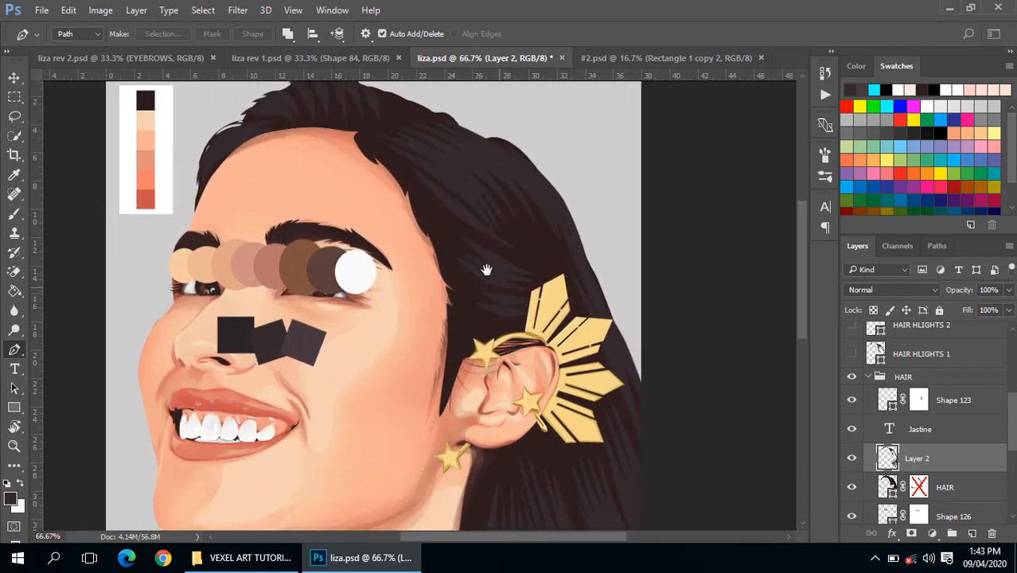
# Inspect the stroked hair strands at several magnifications and undo the stroke to restore the hair-strand paths
pyautogui.keyDown('alt'); pyautogui.click(479, 259); pyautogui.keyUp('alt')
pyautogui.moveTo(481, 255); pyautogui.dragTo(498, 296)
pyautogui.keyDown('ctrl'); pyautogui.click(483, 274); pyautogui.keyUp('ctrl')
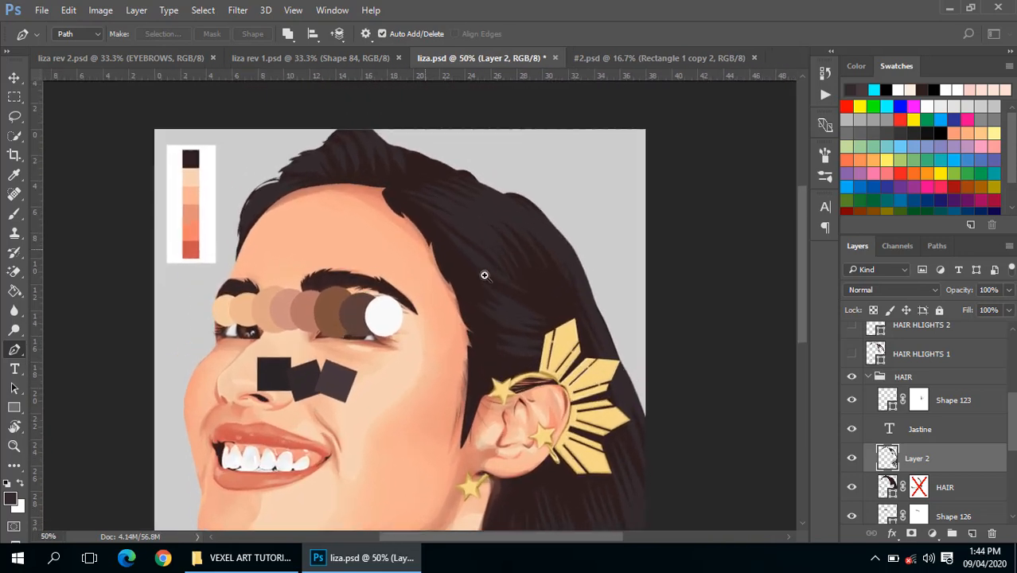
pyautogui.keyDown('ctrl'); pyautogui.click(478, 265); pyautogui.keyUp('ctrl')
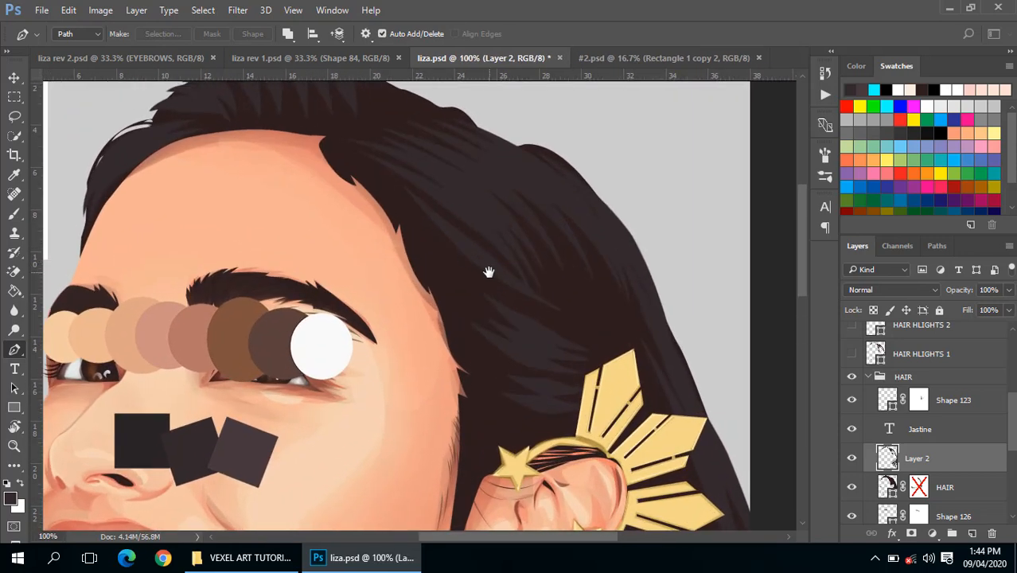
pyautogui.hotkey('ctrl', 'alt', 'z')
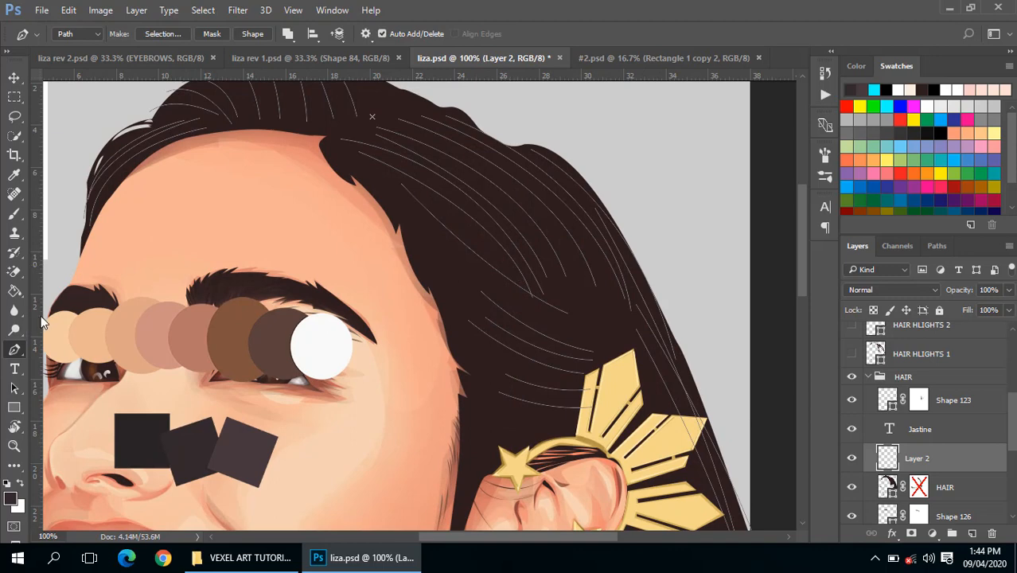
# Try stroking the hair-strand paths on Layer 2 with a 20 px brush and Simulate Pressure, and undo the stroke
pyautogui.press('b')
pyautogui.click(76, 39)
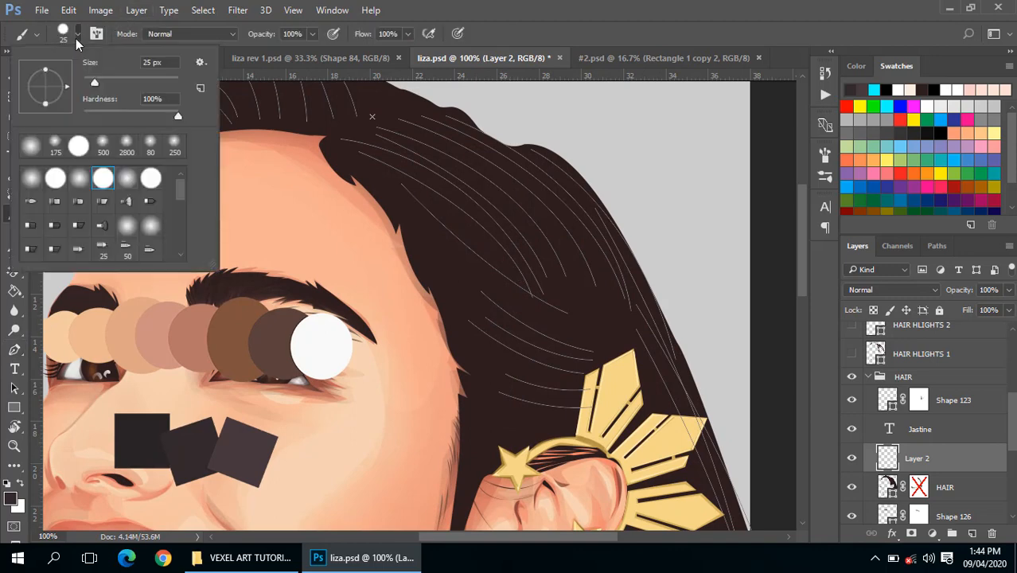
pyautogui.click(76, 39)
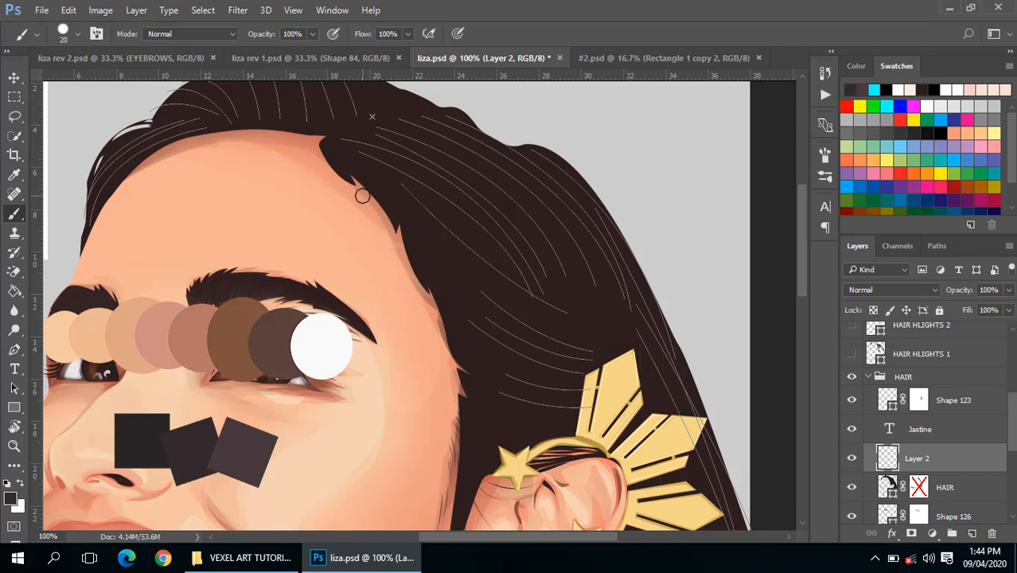
pyautogui.press('p')
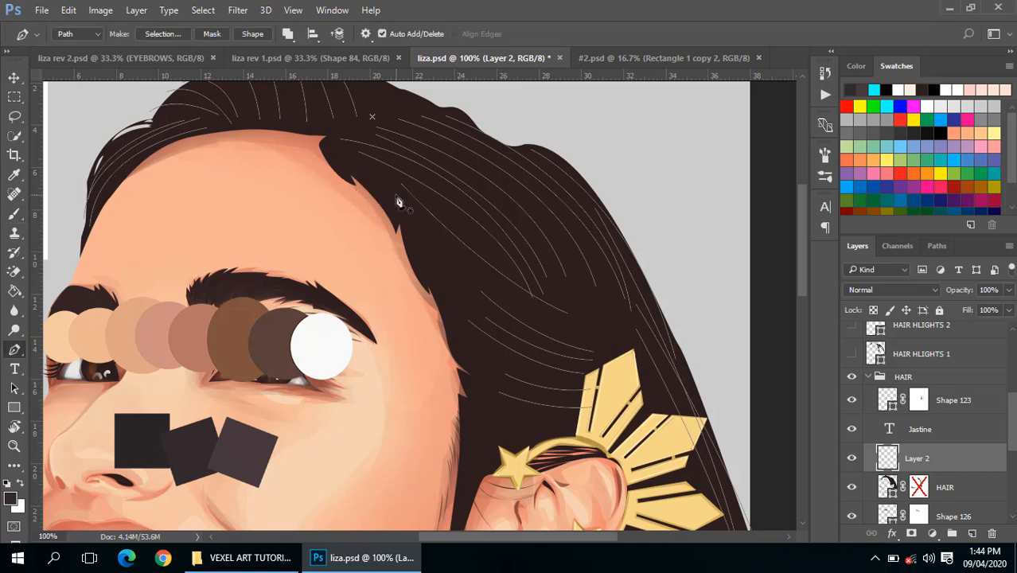
pyautogui.rightClick(400, 201)
pyautogui.click(469, 283)
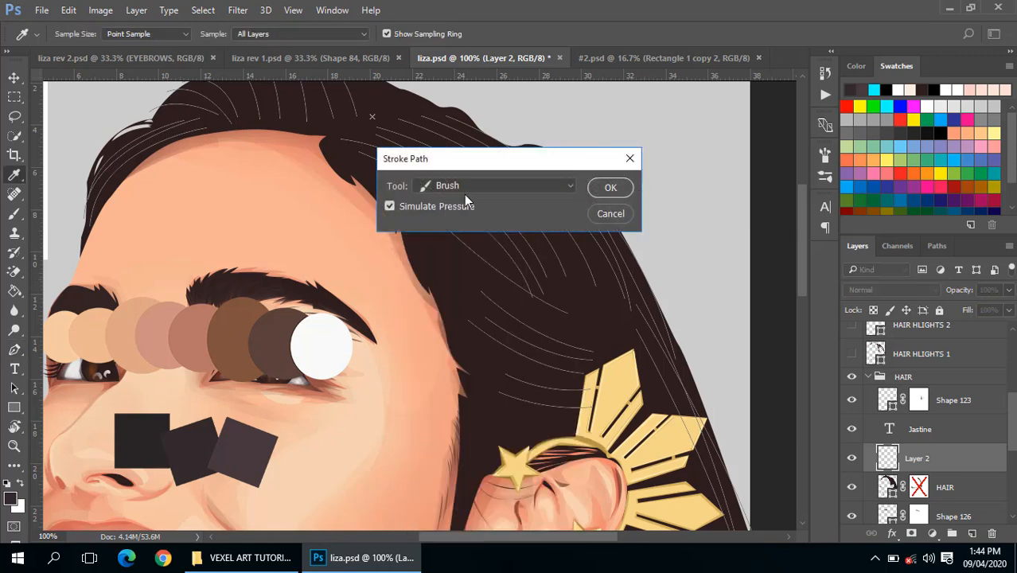
pyautogui.click(610, 188)
pyautogui.press('Return')
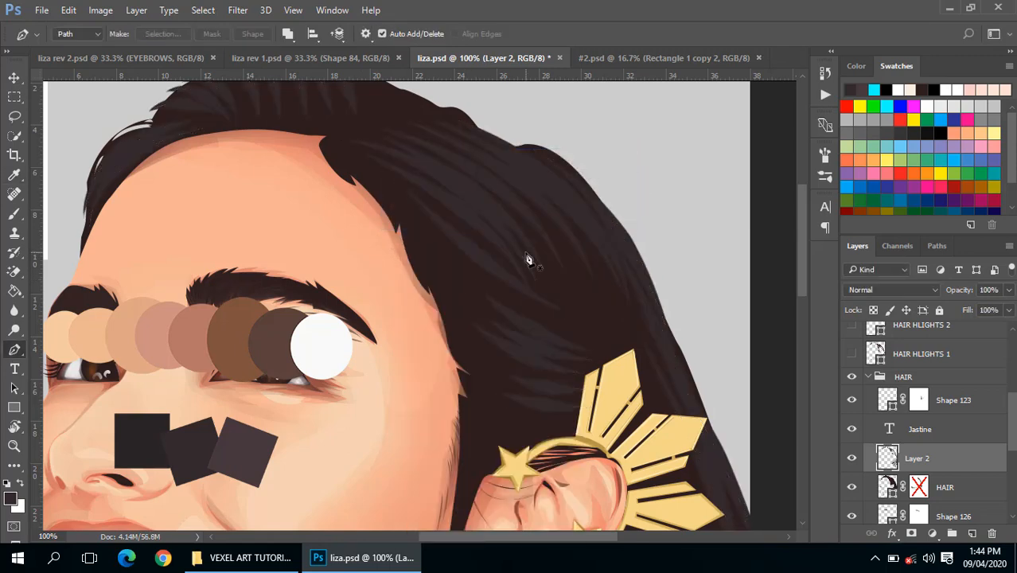
pyautogui.scroll(-3, 519, 278)
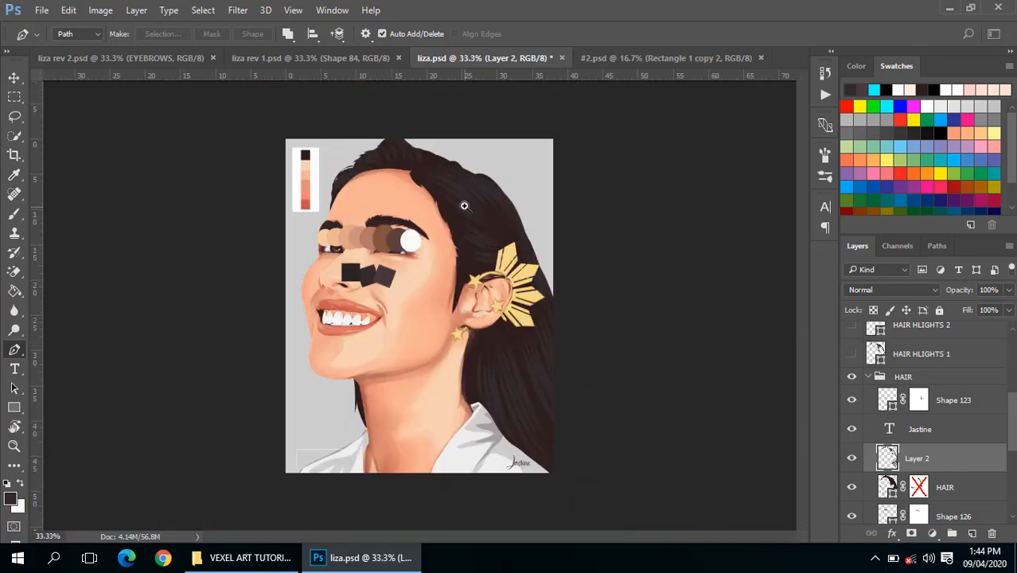
pyautogui.scroll(3, 463, 202)
pyautogui.hotkey('ctrl', 'z')
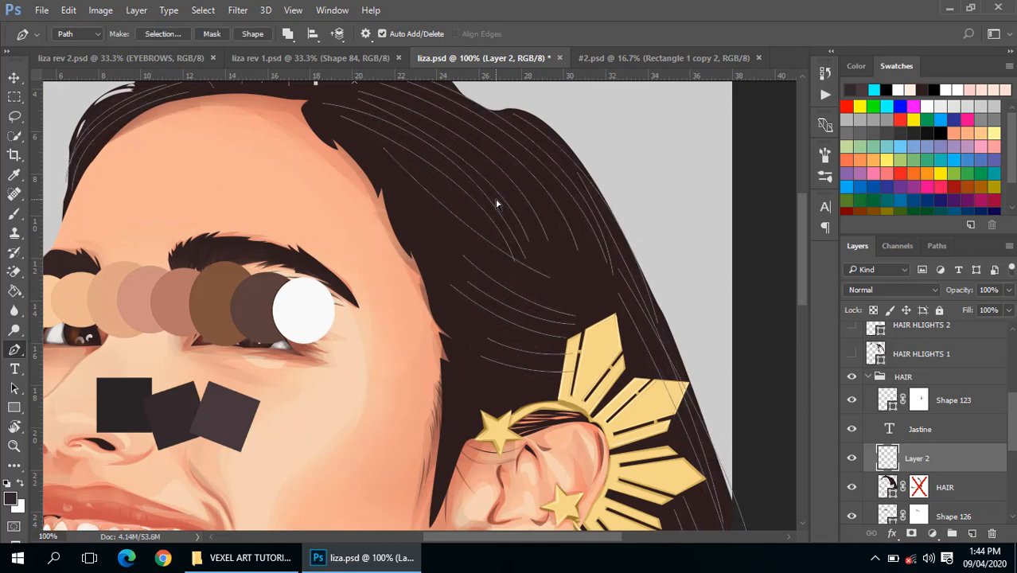
# Try the hair-strand path stroke on Layer 2 with a 15 px brush and Simulate Pressure, and undo it
pyautogui.press('b')
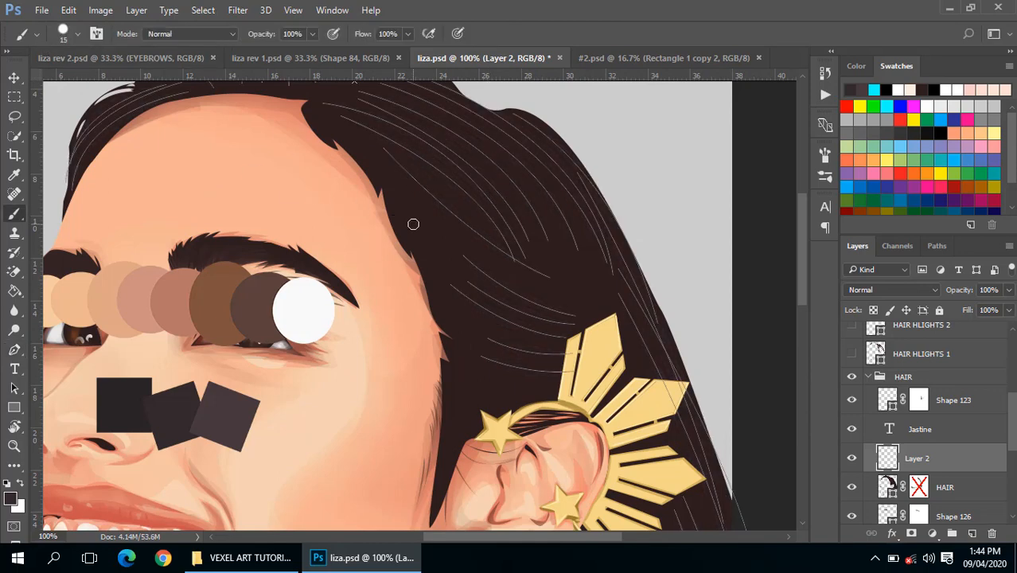
pyautogui.press('p')
pyautogui.rightClick(445, 195)
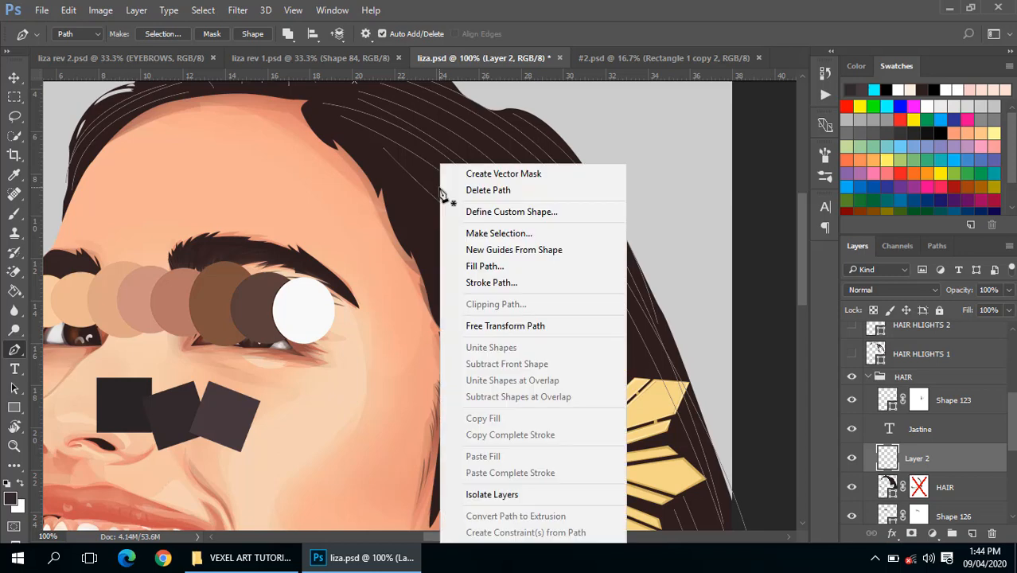
pyautogui.click(487, 284)
pyautogui.click(601, 190)
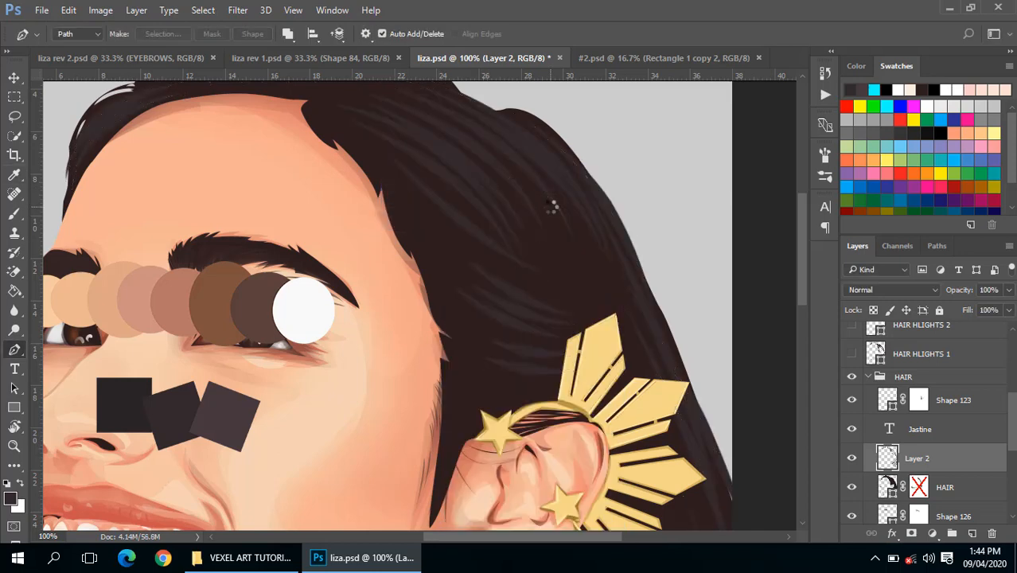
pyautogui.keyDown('alt'); pyautogui.click(534, 232); pyautogui.keyUp('alt')
pyautogui.keyDown('alt'); pyautogui.click(535, 232); pyautogui.keyUp('alt')
pyautogui.keyDown('alt'); pyautogui.click(533, 235); pyautogui.keyUp('alt')
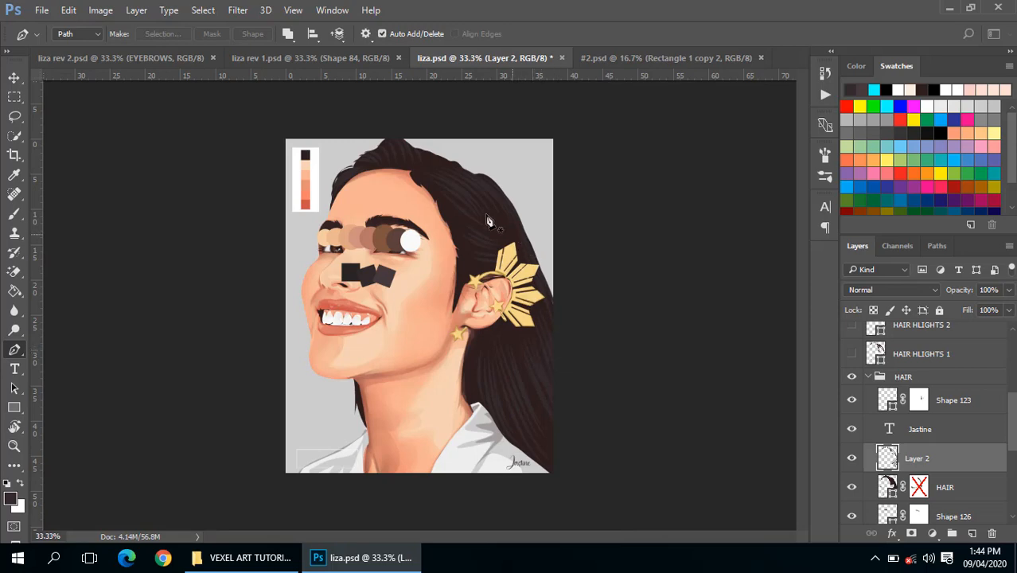
pyautogui.hotkey('ctrl', 'z')
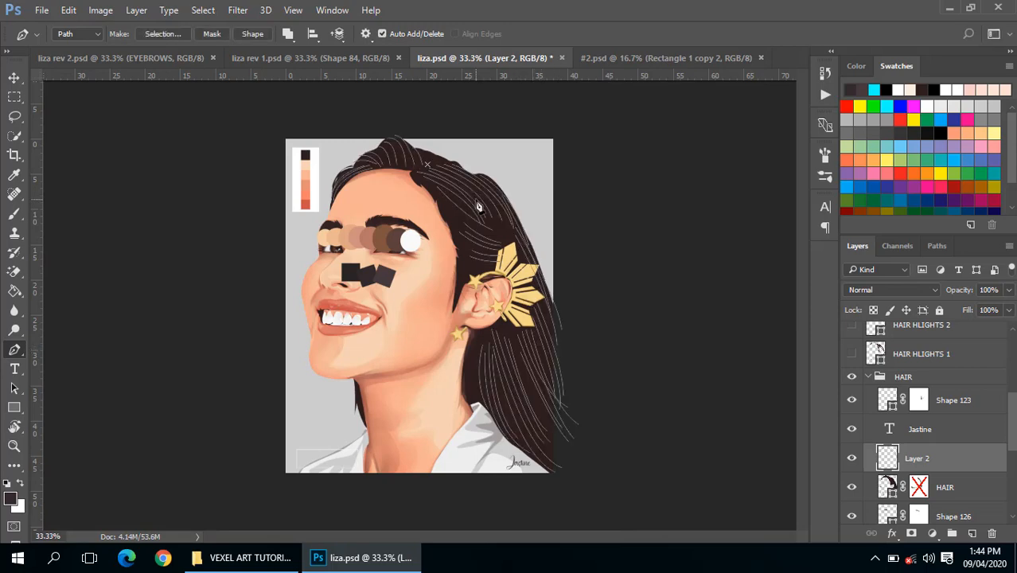
# Try stroking the hair-strand paths on Layer 2 with a finer brush and Simulate Pressure, and step back to the unstroked paths
pyautogui.scroll(2, 470, 198)
pyautogui.press('b')
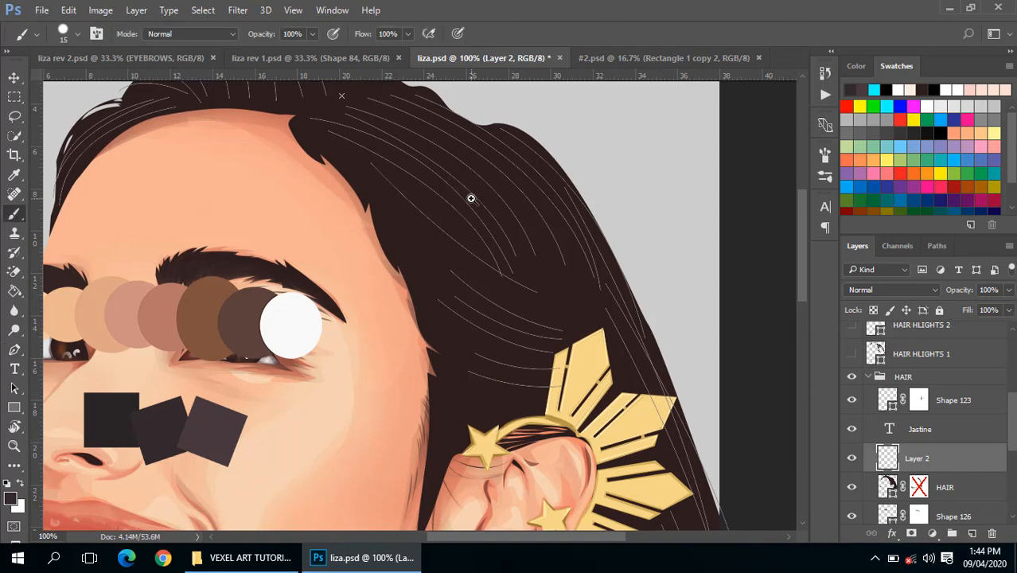
pyautogui.press('p')
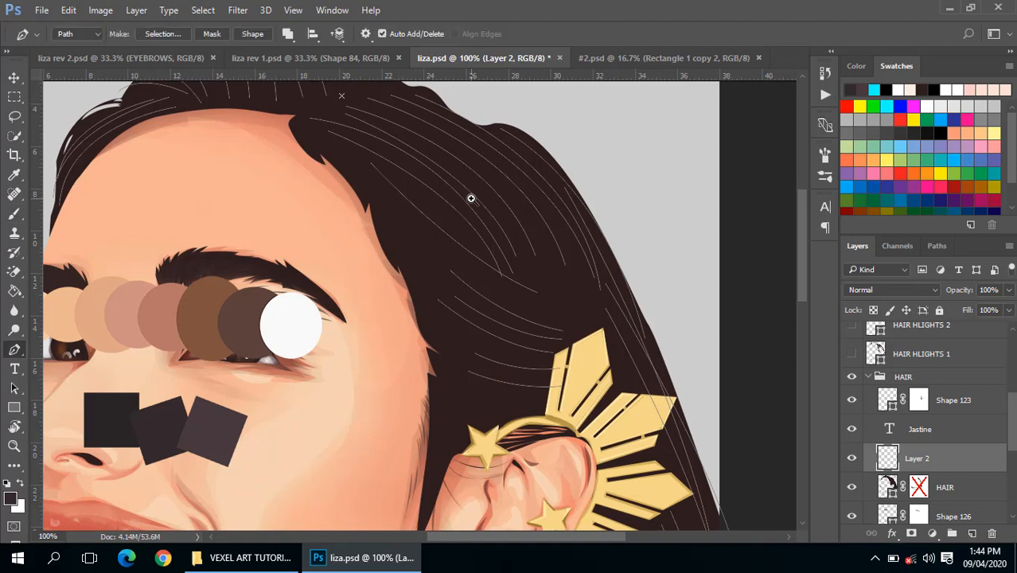
pyautogui.rightClick(471, 198)
pyautogui.click(525, 283)
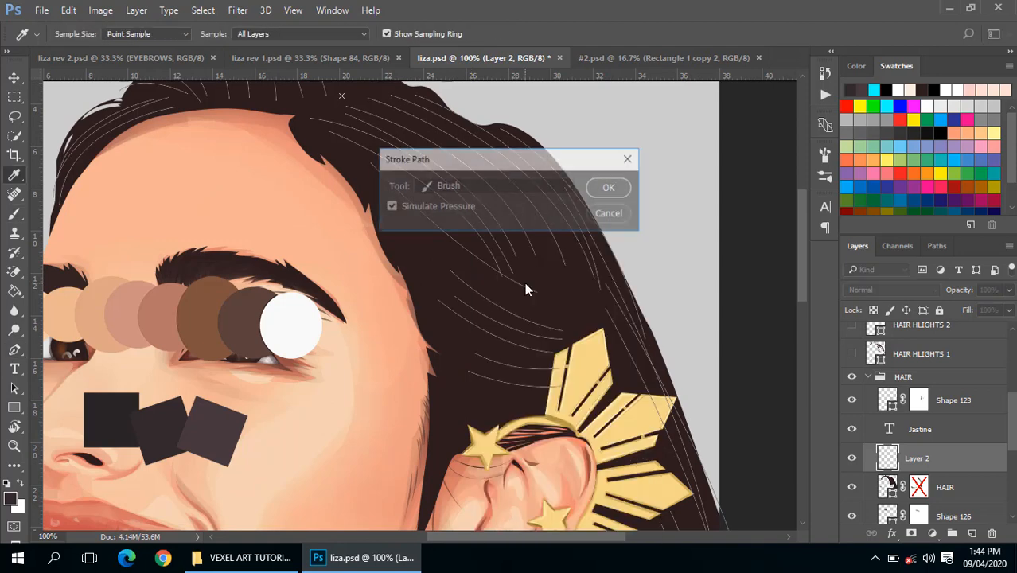
pyautogui.click(602, 187)
pyautogui.press('Return')
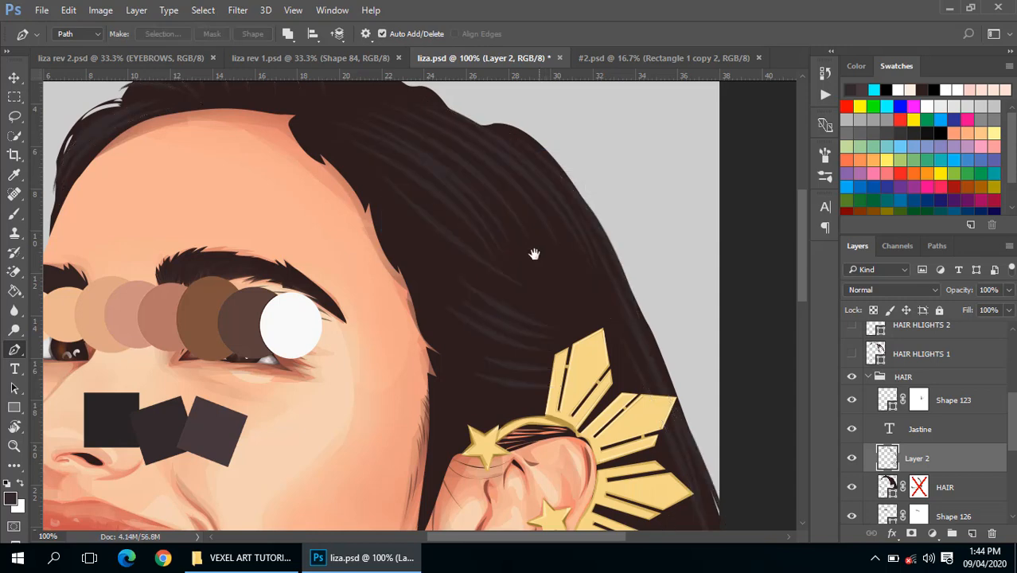
pyautogui.scroll(-3, 534, 254)
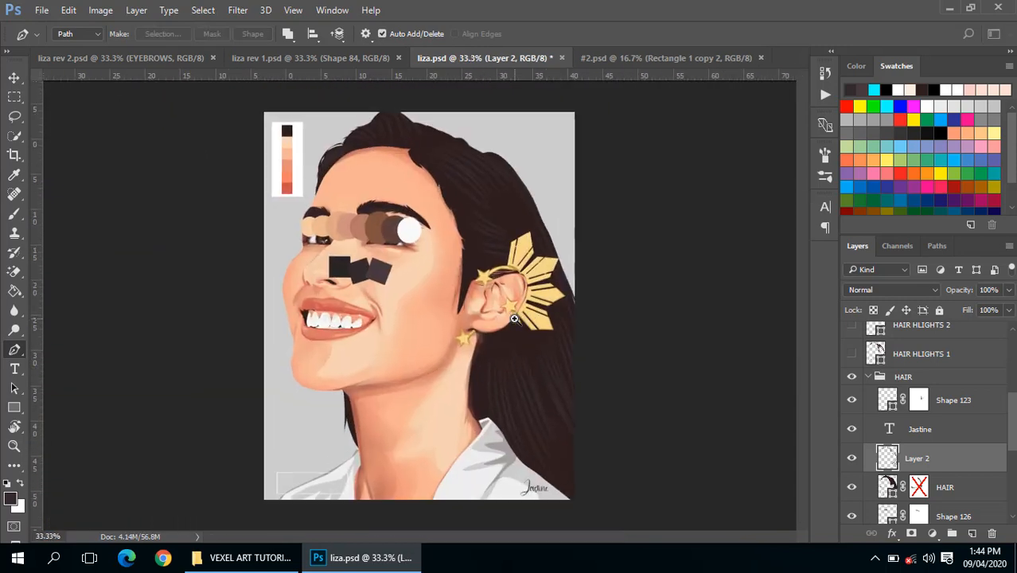
pyautogui.scroll(3, 515, 318)
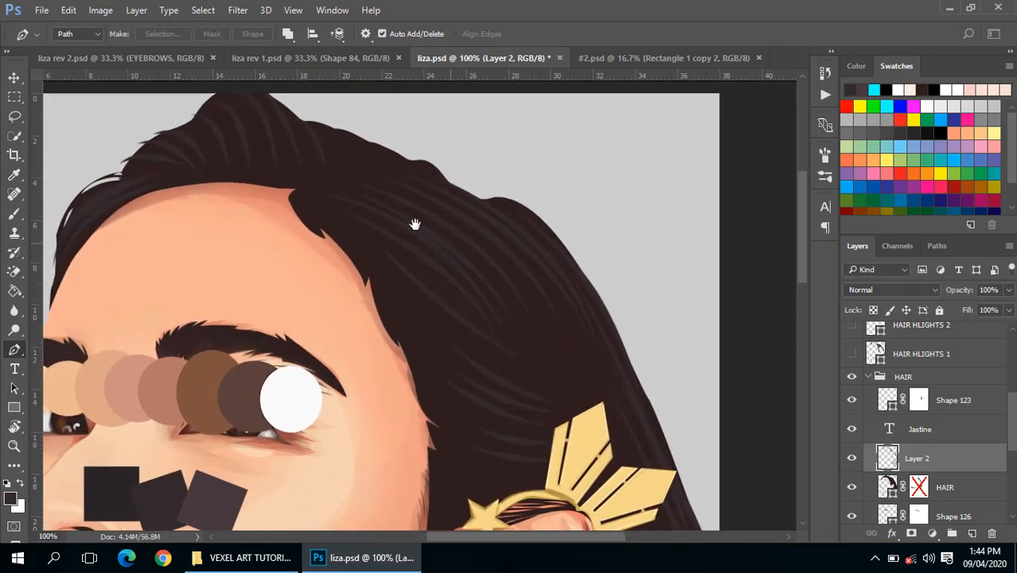
pyautogui.hotkey('ctrl', 'alt', 'z')
pyautogui.hotkey('ctrl', 'alt', 'z')
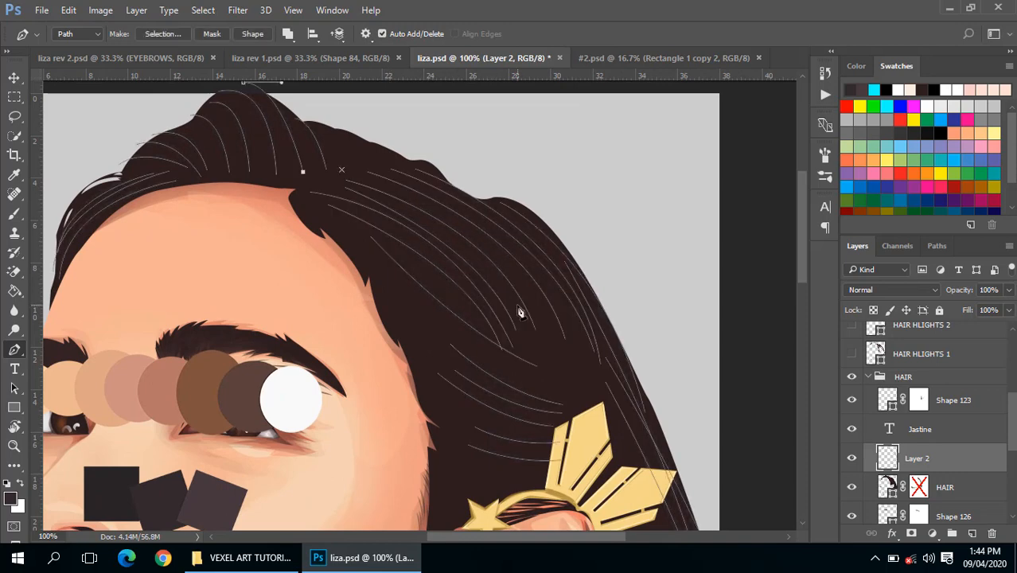
# Draw two more curved strand paths with the Pen tool, sweeping from the hair parting towards the top of the ear cuff
pyautogui.keyDown('ctrl'); pyautogui.click(434, 227); pyautogui.keyUp('ctrl')
pyautogui.click(357, 175)
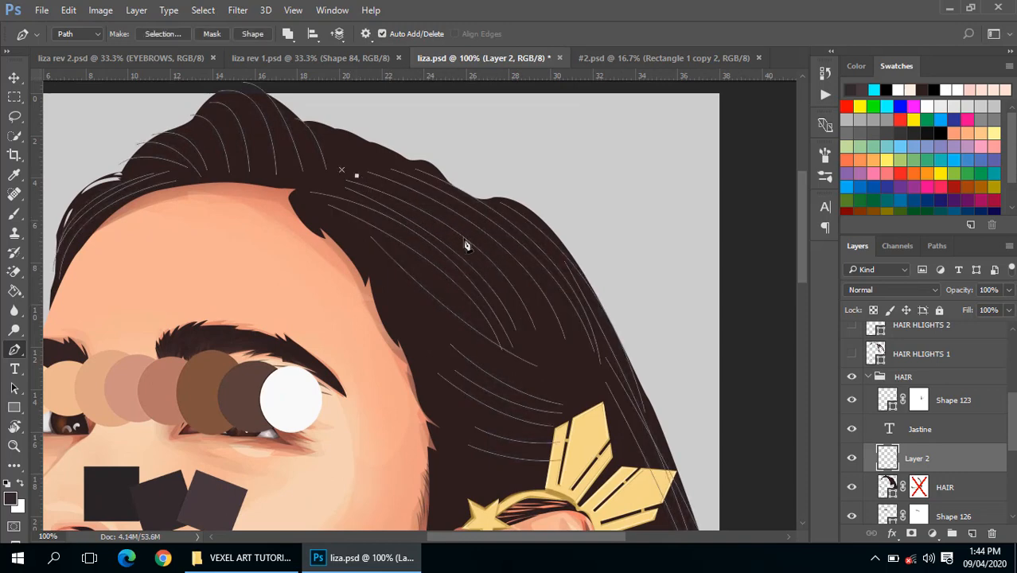
pyautogui.moveTo(548, 336); pyautogui.dragTo(586, 457)
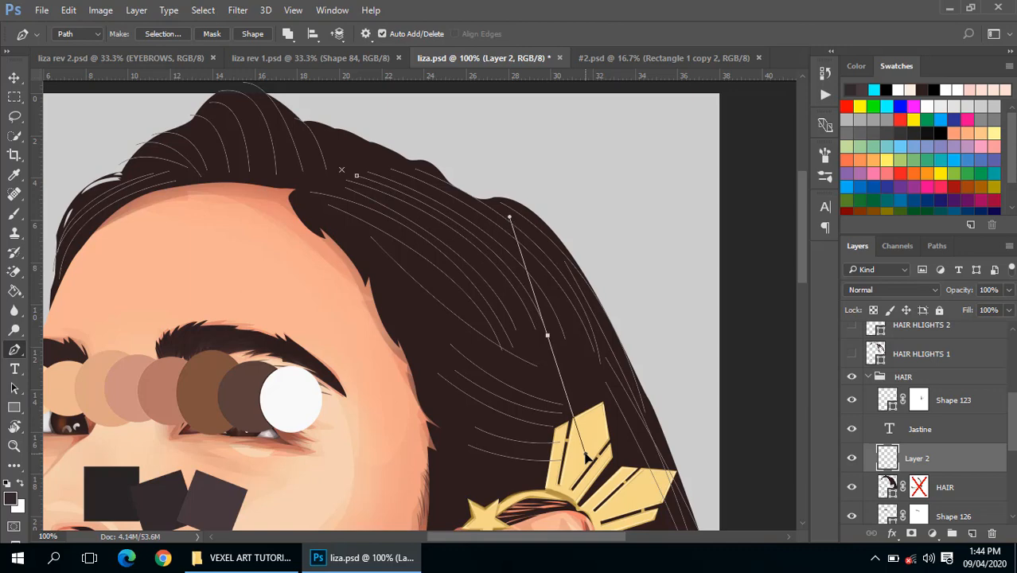
pyautogui.hotkey('ctrl', 'z')
pyautogui.moveTo(553, 350); pyautogui.dragTo(568, 468)
pyautogui.keyDown('ctrl'); pyautogui.click(550, 390); pyautogui.keyUp('ctrl')
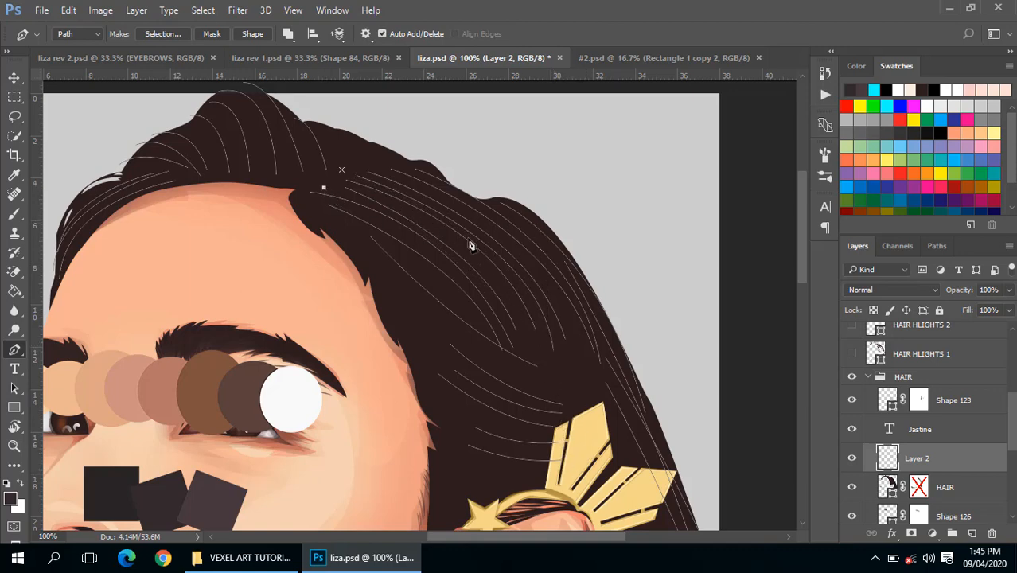
pyautogui.moveTo(526, 351); pyautogui.dragTo(592, 482)
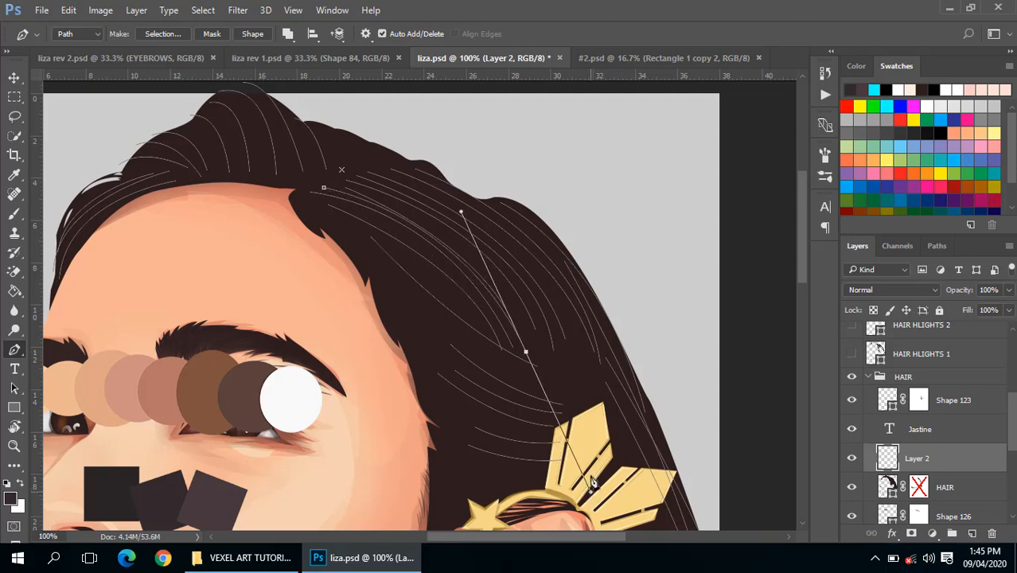
pyautogui.keyDown('ctrl'); pyautogui.click(547, 326); pyautogui.keyUp('ctrl')
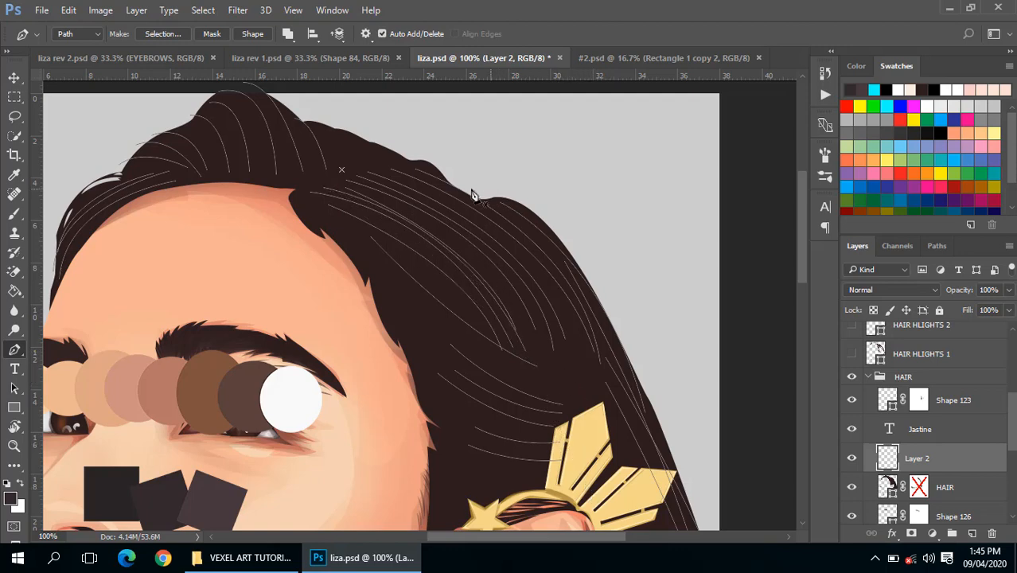
# Add three more curved strand paths between the existing ones, one near the crown and two along the hairline above the temple
pyautogui.click(378, 166)
pyautogui.moveTo(589, 378); pyautogui.dragTo(603, 514)
pyautogui.keyDown('ctrl'); pyautogui.click(434, 324); pyautogui.keyUp('ctrl')
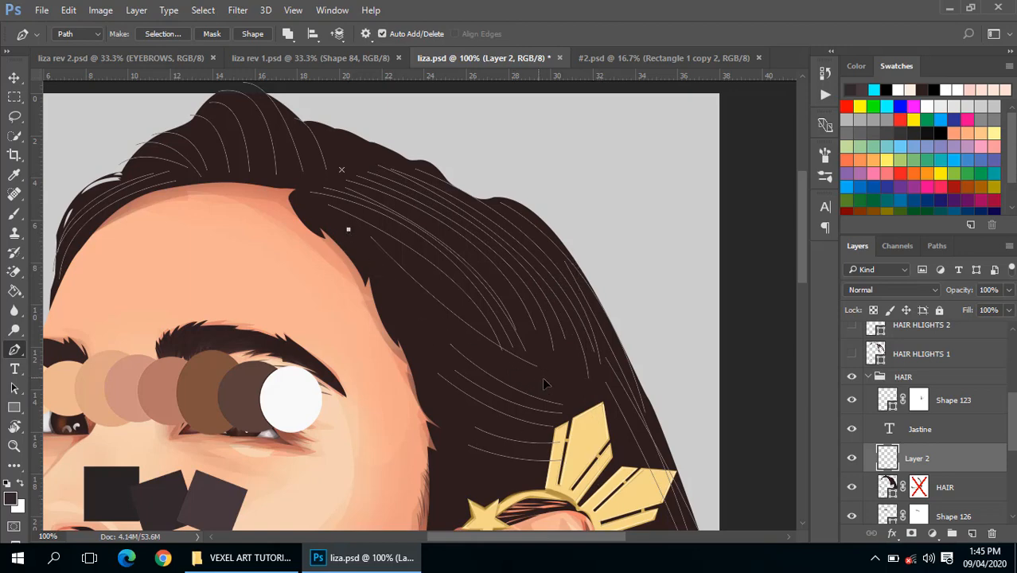
pyautogui.moveTo(539, 378); pyautogui.dragTo(615, 407)
pyautogui.keyDown('ctrl'); pyautogui.click(459, 307); pyautogui.keyUp('ctrl')
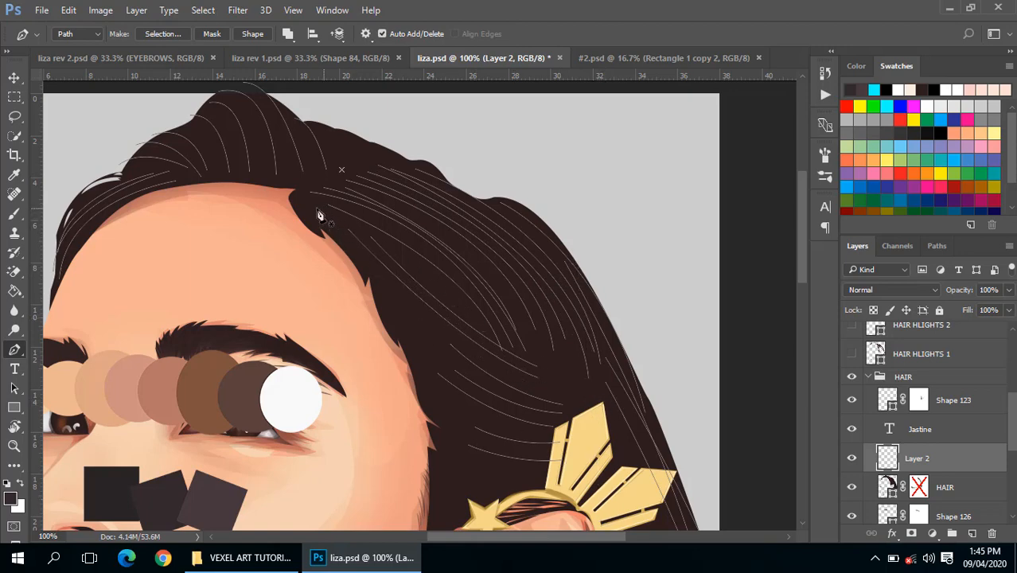
pyautogui.moveTo(521, 381); pyautogui.dragTo(587, 505)
pyautogui.keyDown('ctrl'); pyautogui.click(546, 332); pyautogui.keyUp('ctrl')
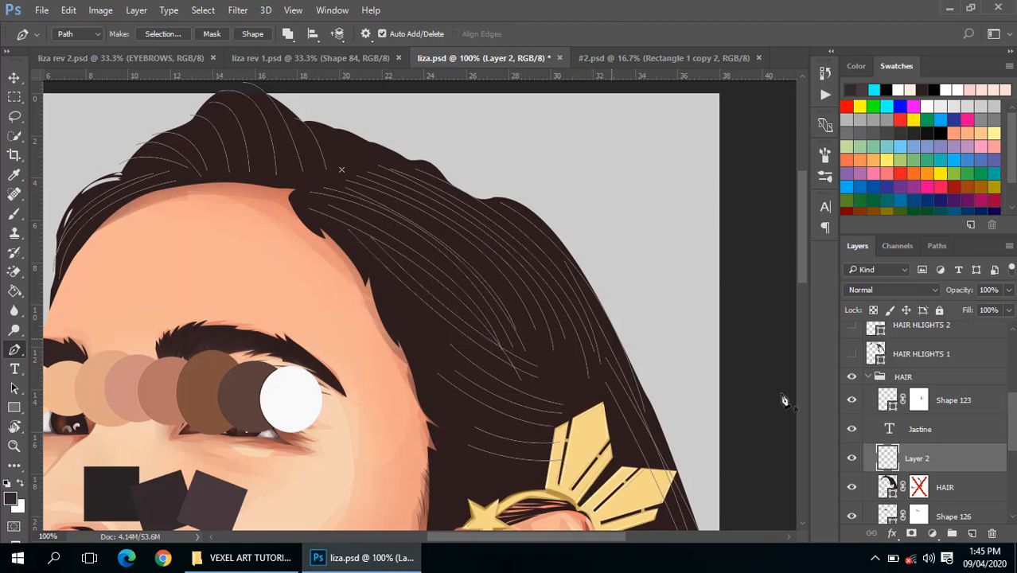
# Try stroking the extended set of hair-strand paths with the Brush and Simulate Pressure, and check the strands across the whole portrait
pyautogui.scroll(2, 860, 451)
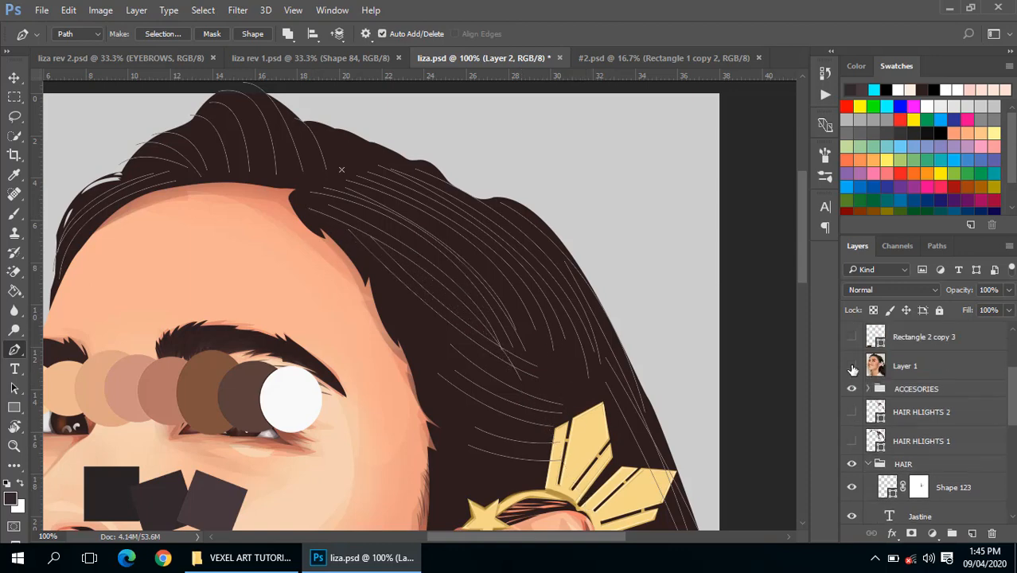
pyautogui.rightClick(443, 243)
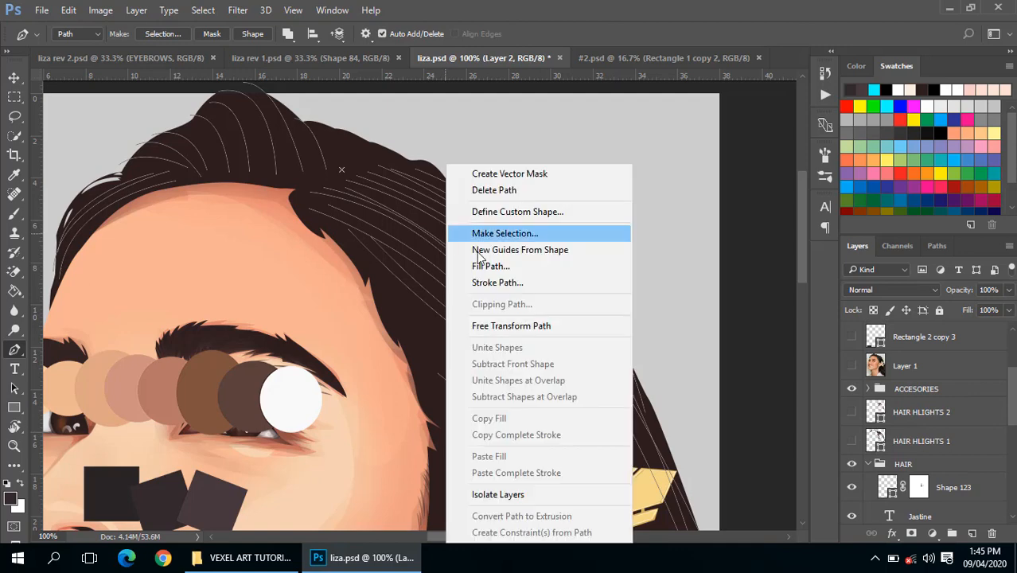
pyautogui.click(512, 277)
pyautogui.click(609, 190)
pyautogui.press('Return')
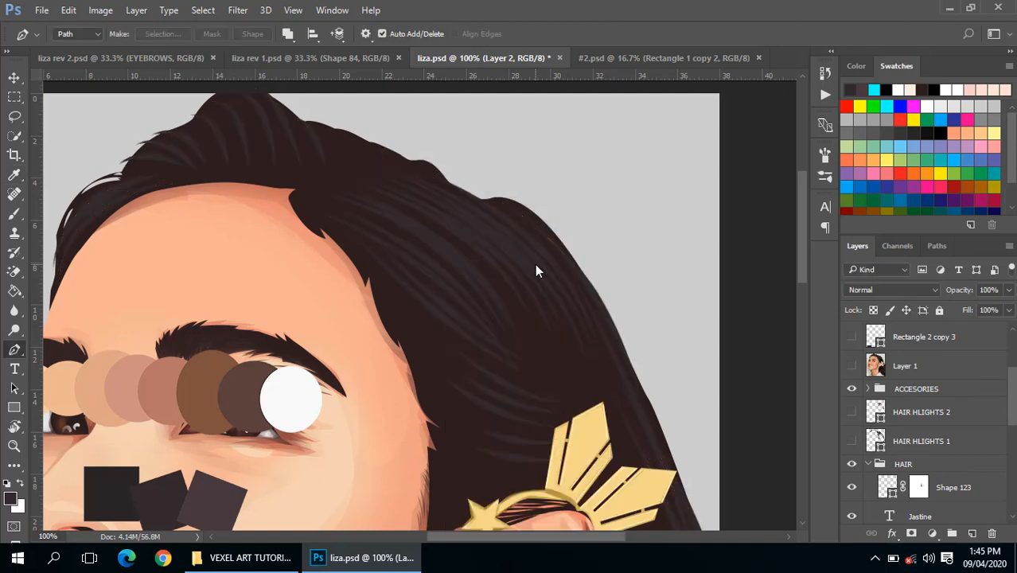
pyautogui.scroll(-3, 541, 334)
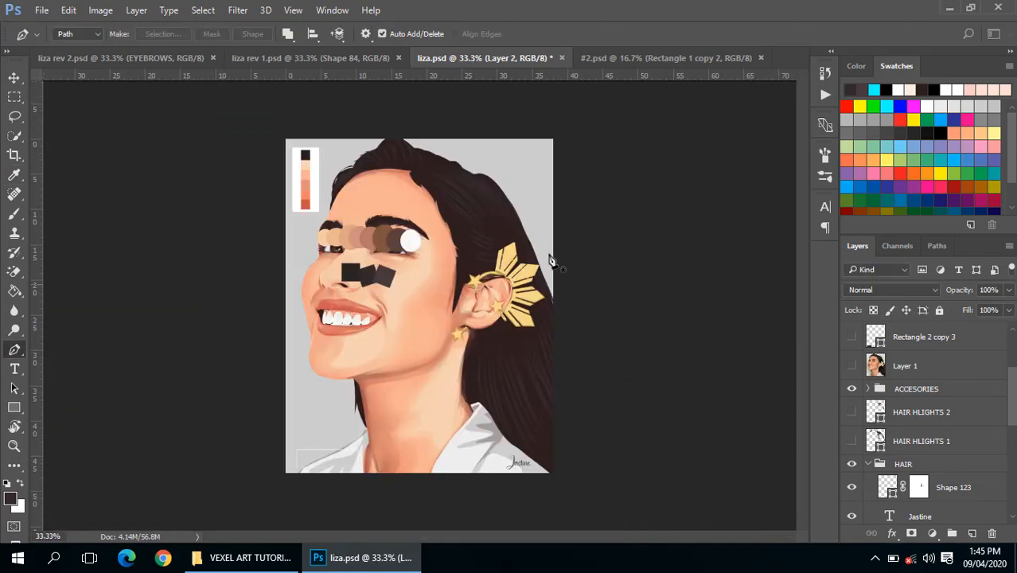
pyautogui.scroll(3, 485, 216)
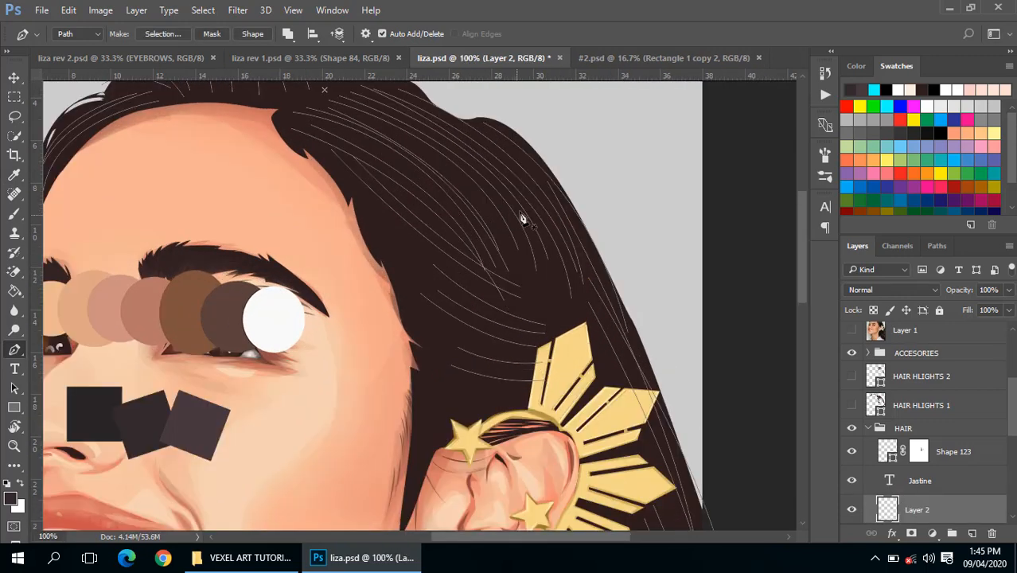
# Draw three more curved strand paths with the Pen tool, filling gaps between those running from the parting and crown towards the ear cuff
pyautogui.moveTo(522, 218); pyautogui.dragTo(492, 284)
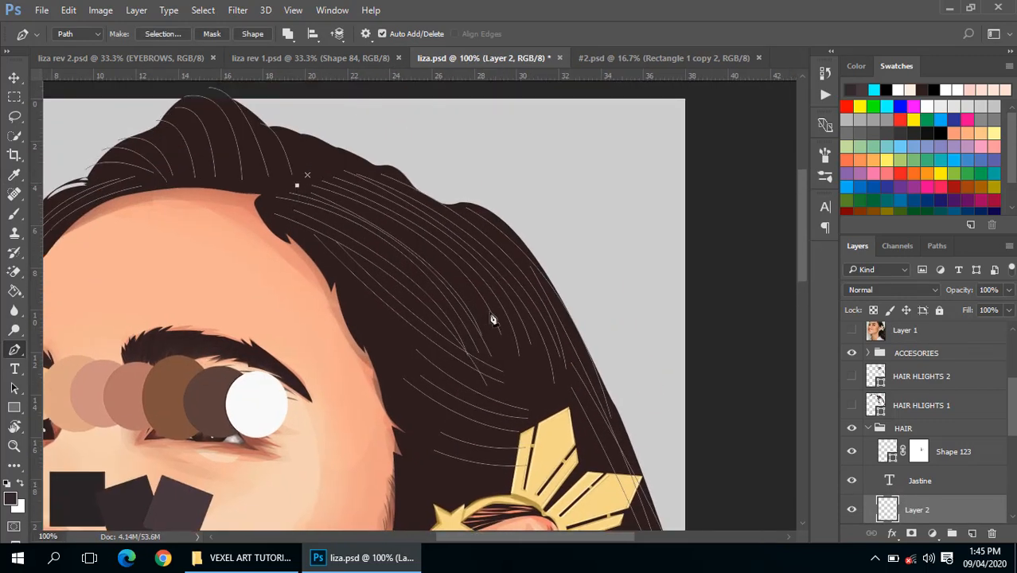
pyautogui.moveTo(501, 347); pyautogui.dragTo(535, 467)
pyautogui.press('Escape')
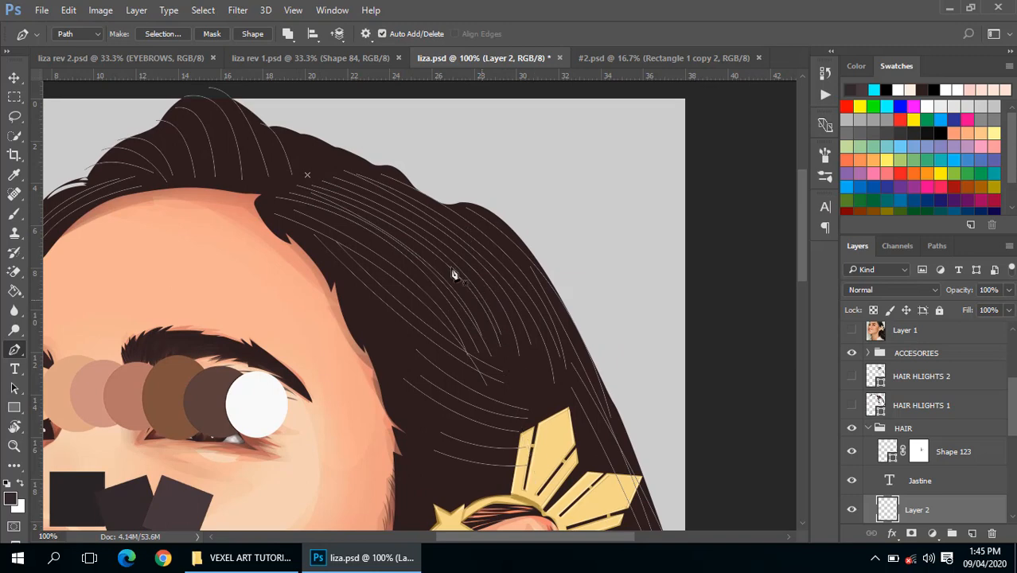
pyautogui.moveTo(530, 393); pyautogui.dragTo(579, 523)
pyautogui.press('Escape')
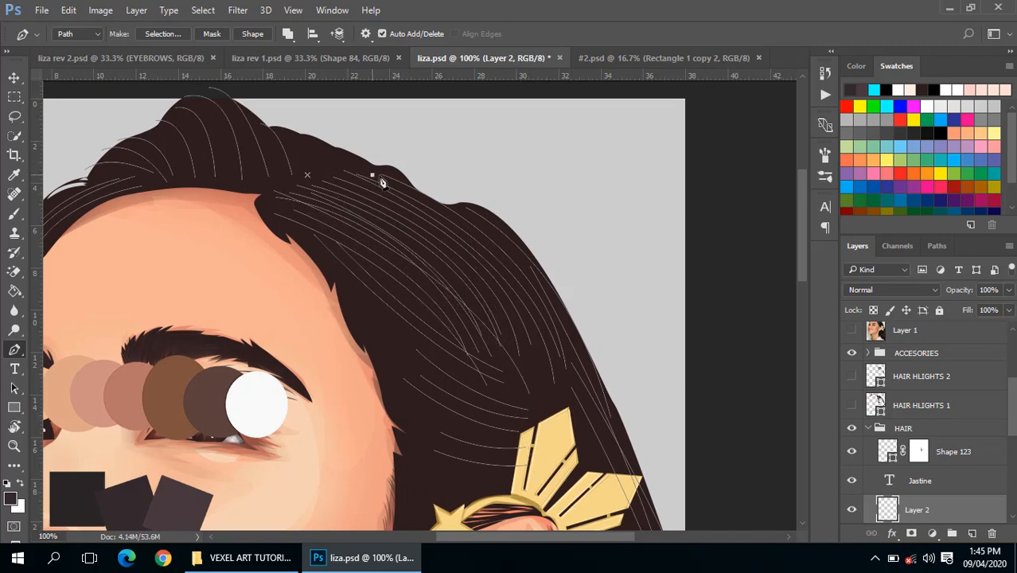
pyautogui.moveTo(559, 401); pyautogui.dragTo(565, 533)
pyautogui.press('Escape')
# Add five curved strand paths sweeping from the hairline beside the temple across to the upper spike of the ear cuff
pyautogui.click(393, 256)
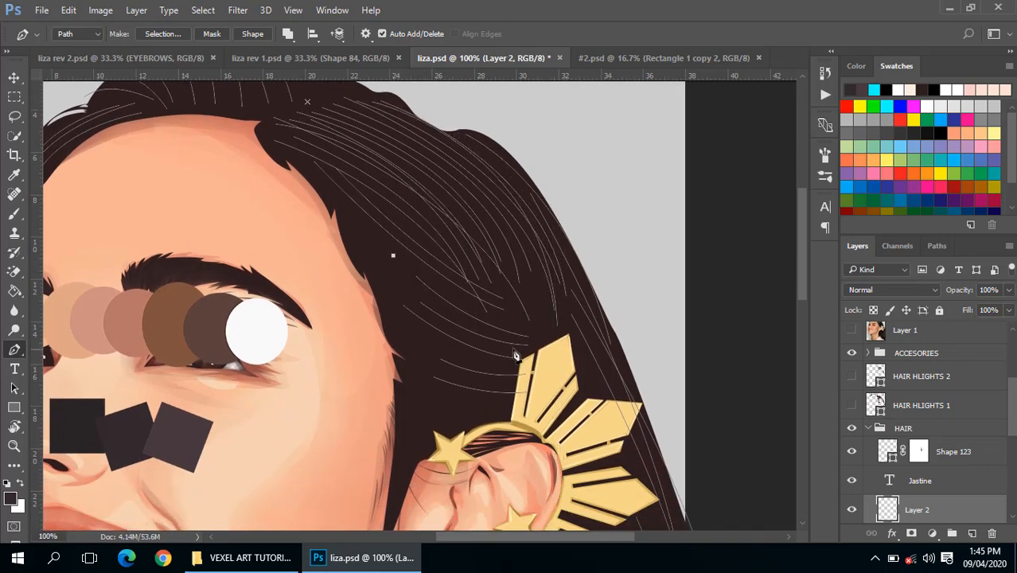
pyautogui.moveTo(564, 341); pyautogui.dragTo(681, 340)
pyautogui.press('Escape')
pyautogui.moveTo(538, 356); pyautogui.dragTo(657, 357)
pyautogui.press('Escape')
pyautogui.moveTo(565, 375); pyautogui.dragTo(670, 362)
pyautogui.press('Escape')
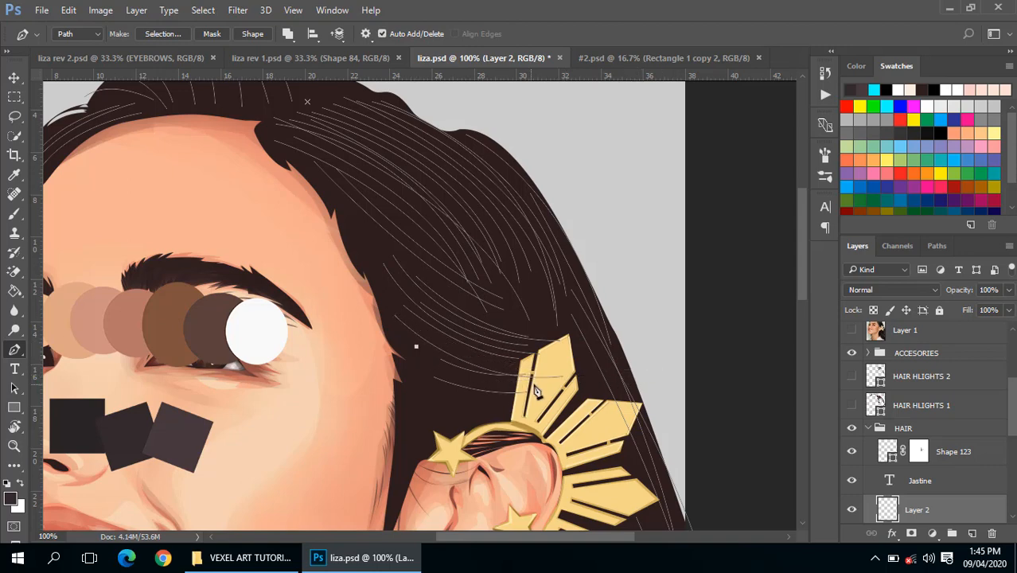
pyautogui.moveTo(537, 391); pyautogui.dragTo(679, 381)
pyautogui.press('Escape')
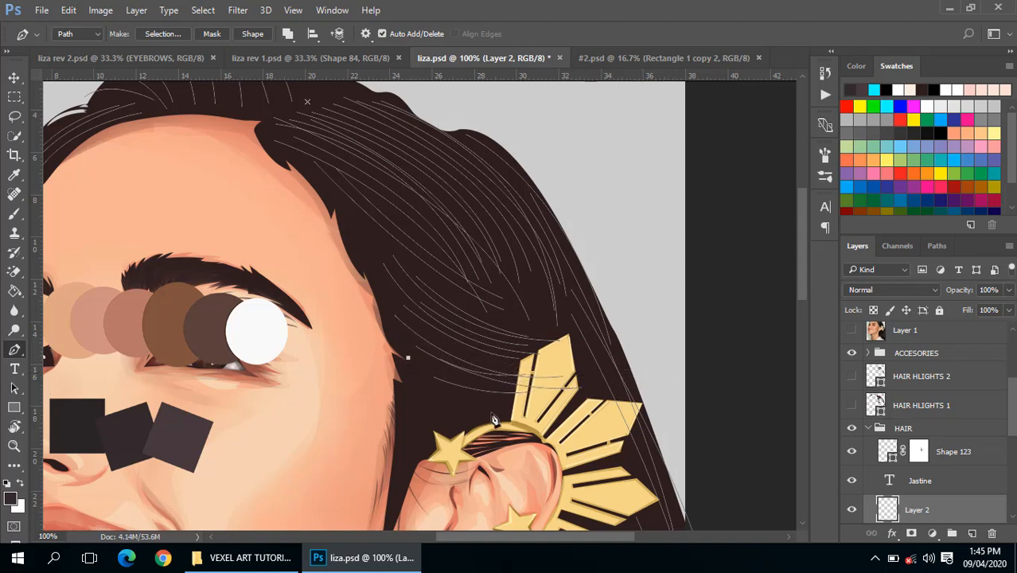
pyautogui.moveTo(534, 395); pyautogui.dragTo(585, 394)
pyautogui.press('Escape')
# Try stroking the denser set of hair-strand paths on Layer 2 with the Brush and Simulate Pressure, and undo the stroke
pyautogui.rightClick(456, 245)
pyautogui.click(491, 282)
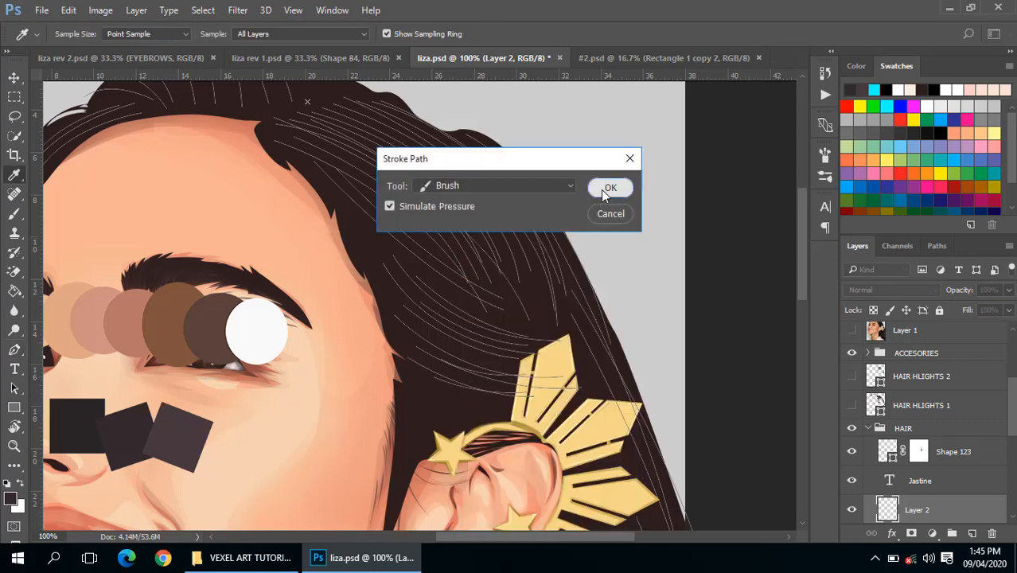
pyautogui.click(602, 189)
pyautogui.press('Escape')
pyautogui.hotkey('ctrl', '-')
pyautogui.hotkey('ctrl', '-')
pyautogui.hotkey('ctrl', '-')
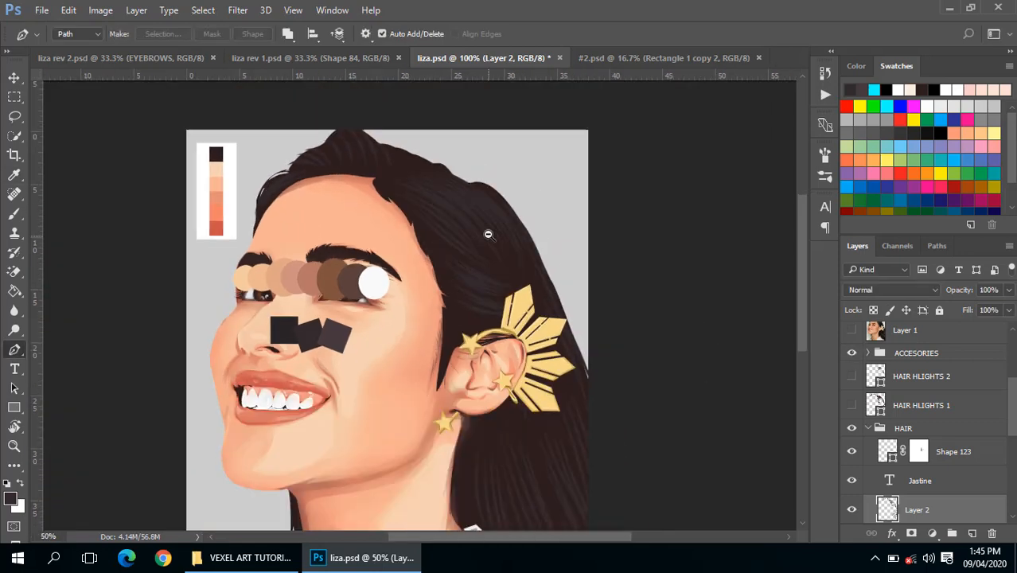
pyautogui.hotkey('ctrl', 'z')
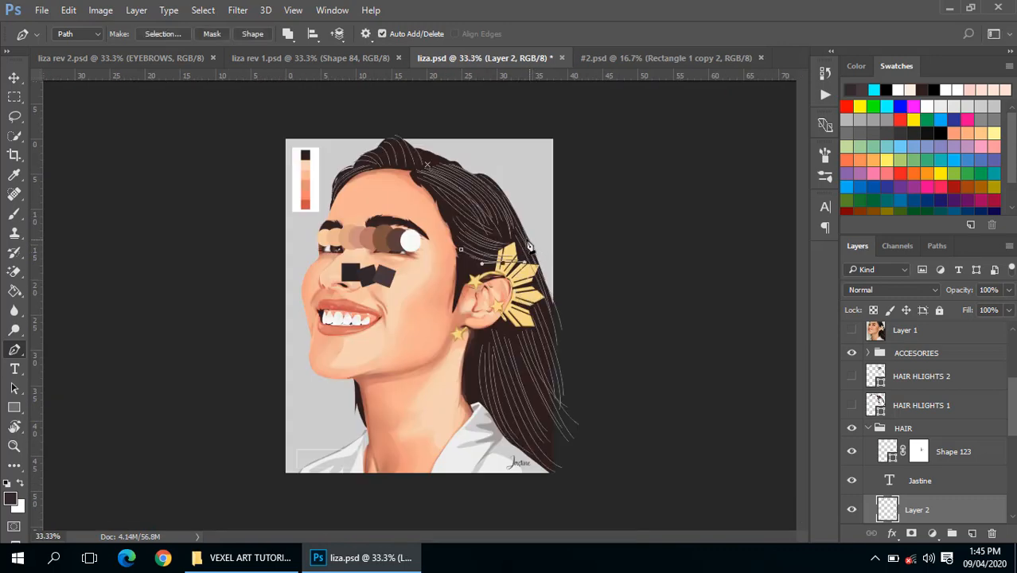
pyautogui.press('Escape')
pyautogui.press('Escape')
pyautogui.hotkey('ctrl', 'z')
pyautogui.scroll(3, 491, 225)
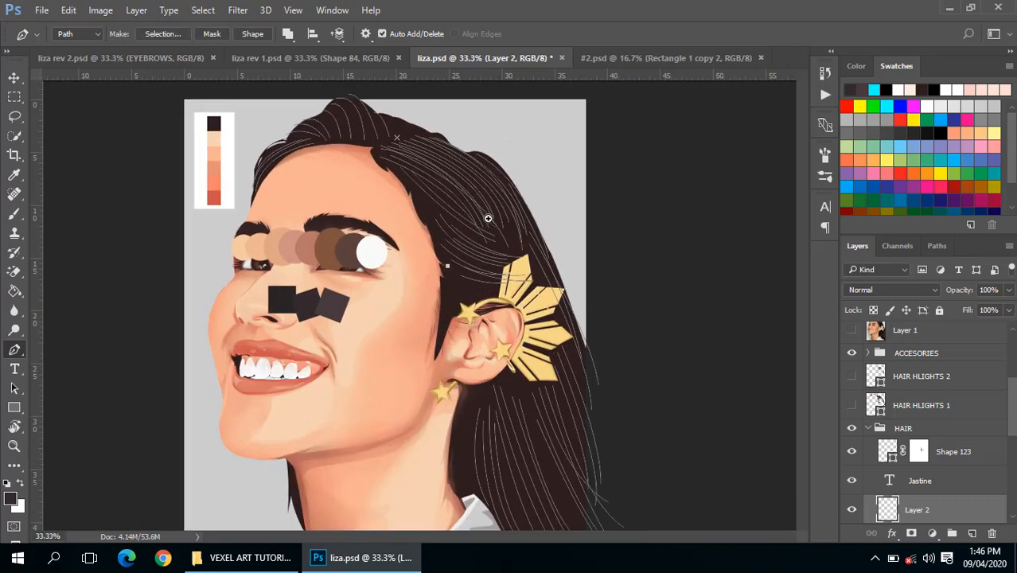
# Enlarge the brush slightly and deselect the active subpath so that the whole set of strand paths can be stroked together
pyautogui.press('b')
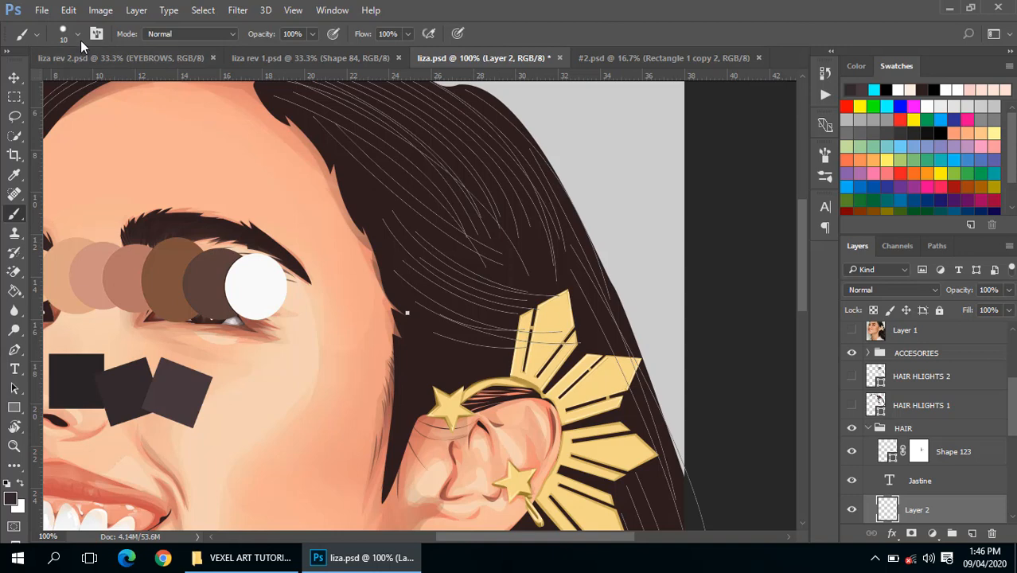
pyautogui.press(']')
pyautogui.press('p')
pyautogui.rightClick(390, 220)
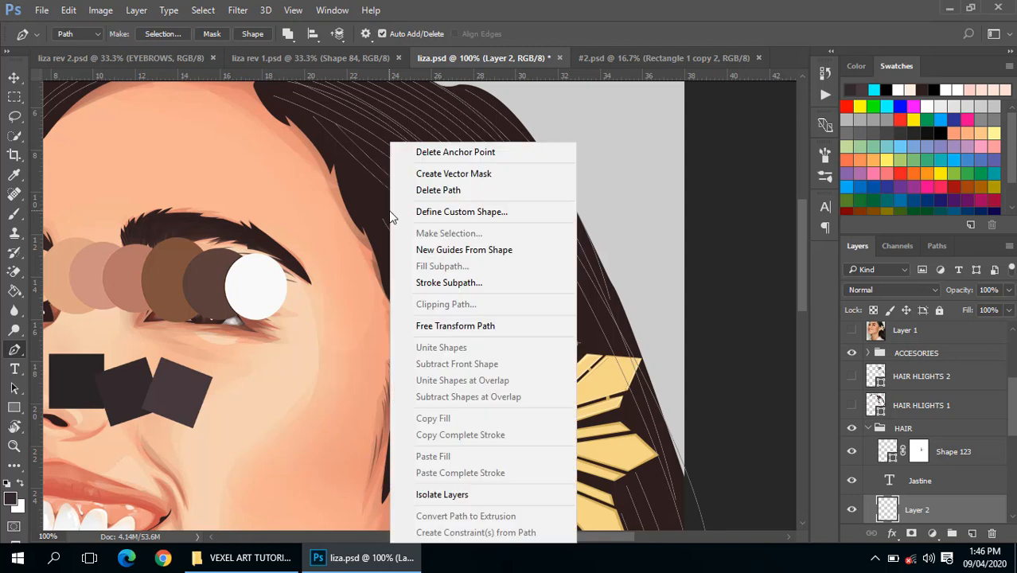
pyautogui.click(451, 283)
pyautogui.moveTo(449, 160); pyautogui.dragTo(443, 280)
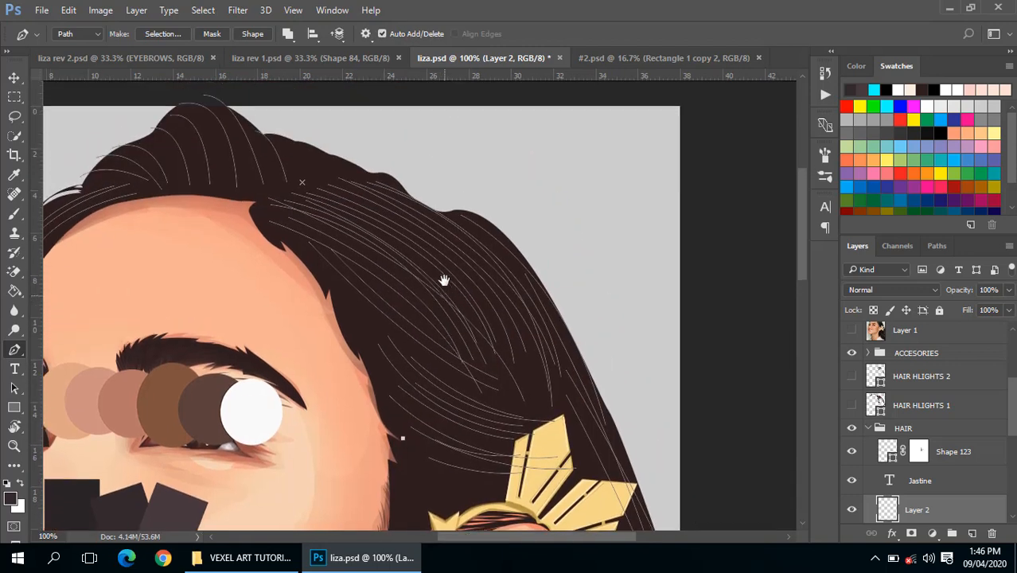
pyautogui.rightClick(341, 240)
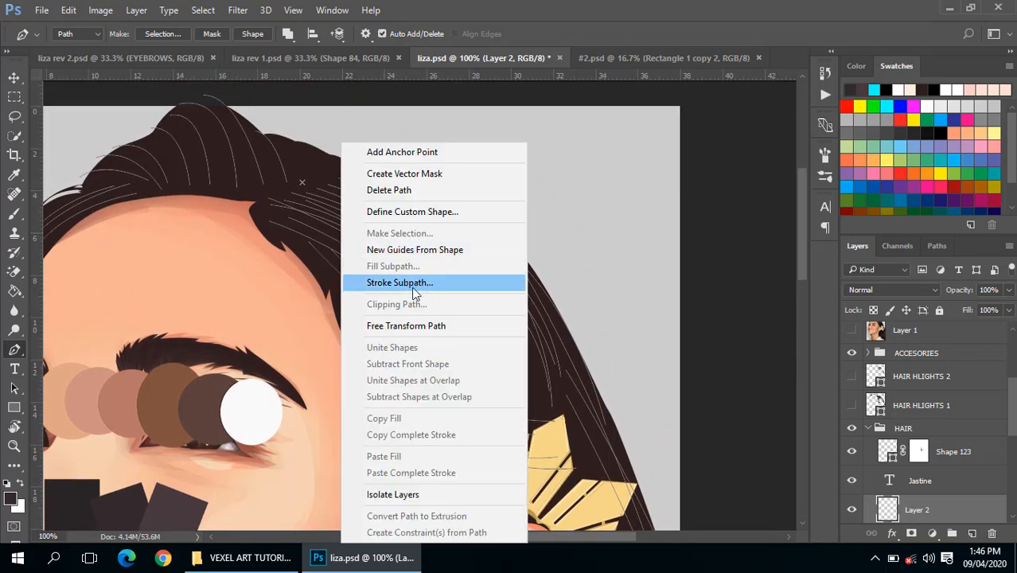
pyautogui.click(321, 258)
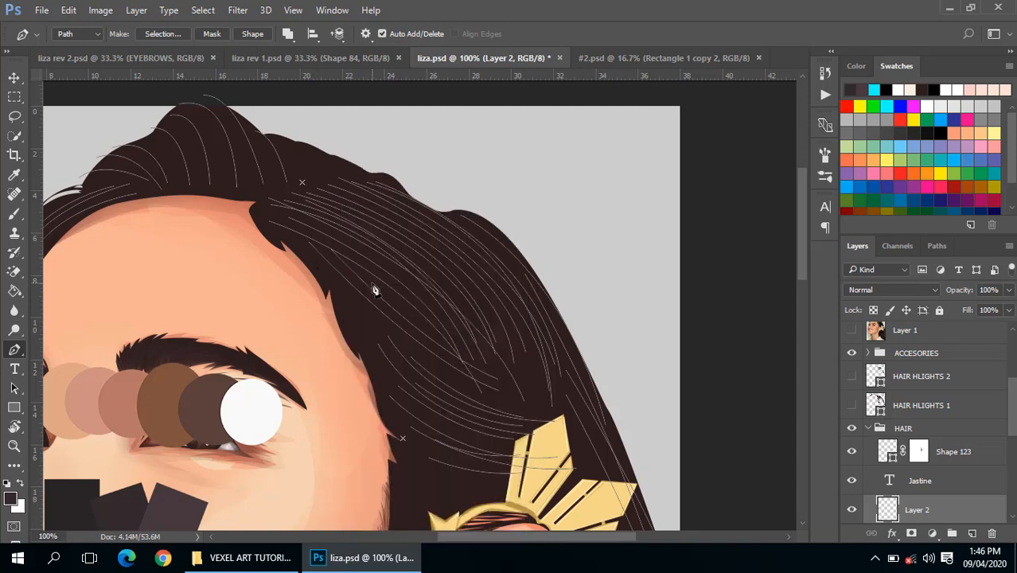
# Try stroking all the strand paths with the enlarged Brush and Simulate Pressure, and step back to the unstroked paths
pyautogui.rightClick(376, 290)
pyautogui.click(423, 284)
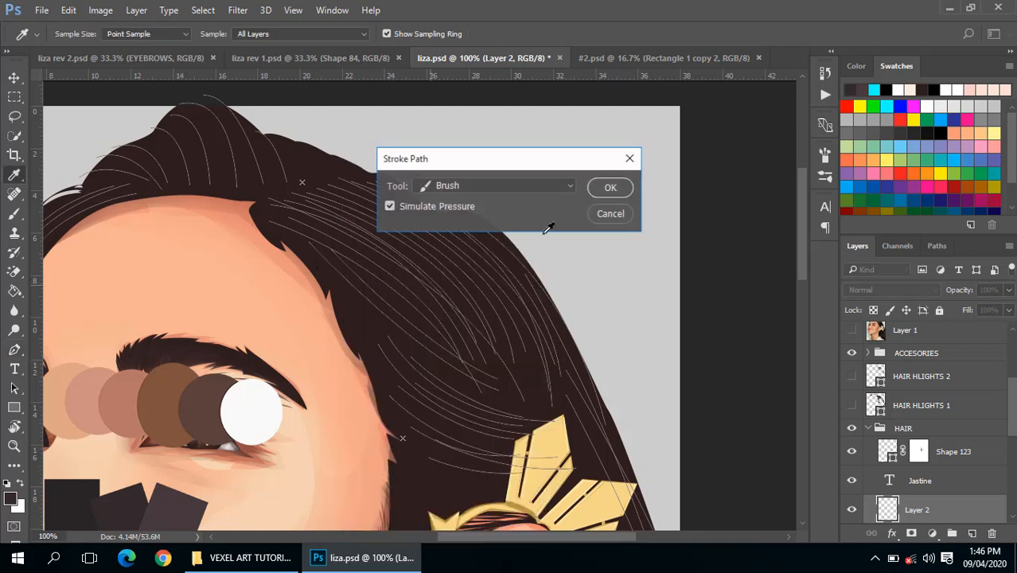
pyautogui.click(611, 187)
pyautogui.scroll(-2, 478, 291)
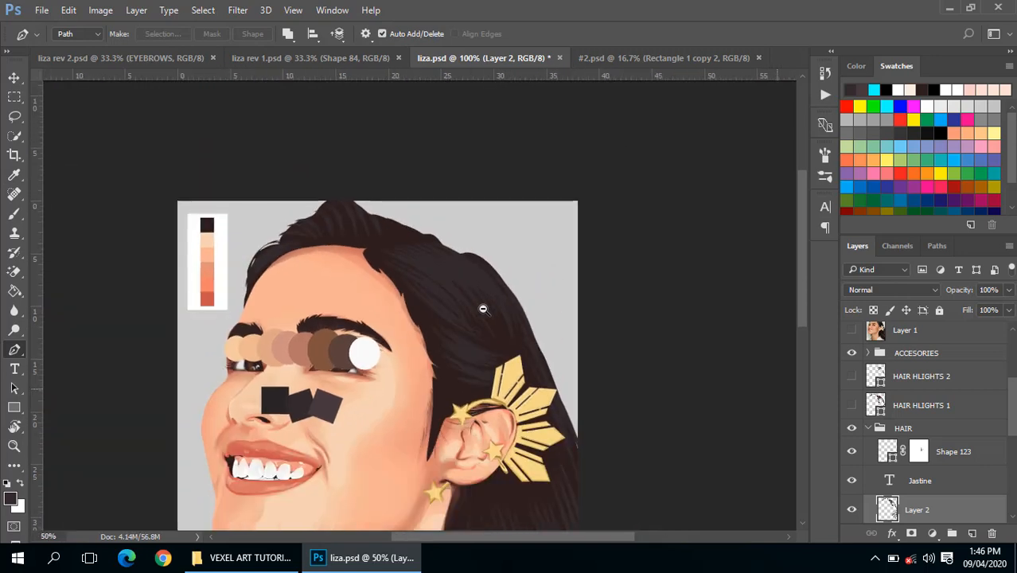
pyautogui.scroll(-1, 484, 309)
pyautogui.scroll(2, 498, 208)
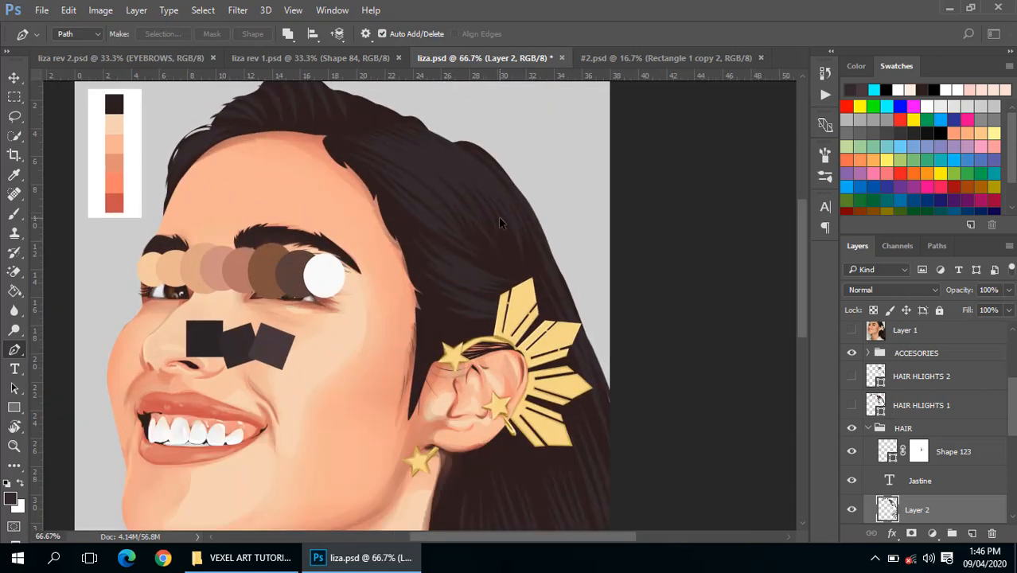
pyautogui.hotkey('ctrl', 'alt', 'z')
pyautogui.hotkey('ctrl', 'alt', 'z')
# Draw three more strand paths, one from the temple to the ear cuff and two down the outer edge of the hair beside the cuff
pyautogui.scroll(1, 468, 262)
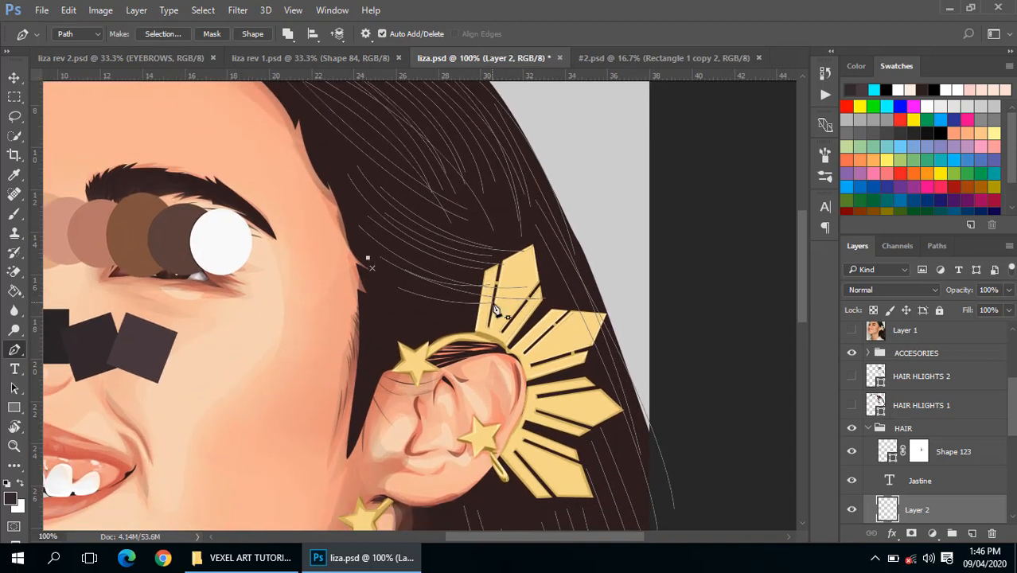
pyautogui.moveTo(510, 313); pyautogui.dragTo(577, 317)
pyautogui.press('Escape')
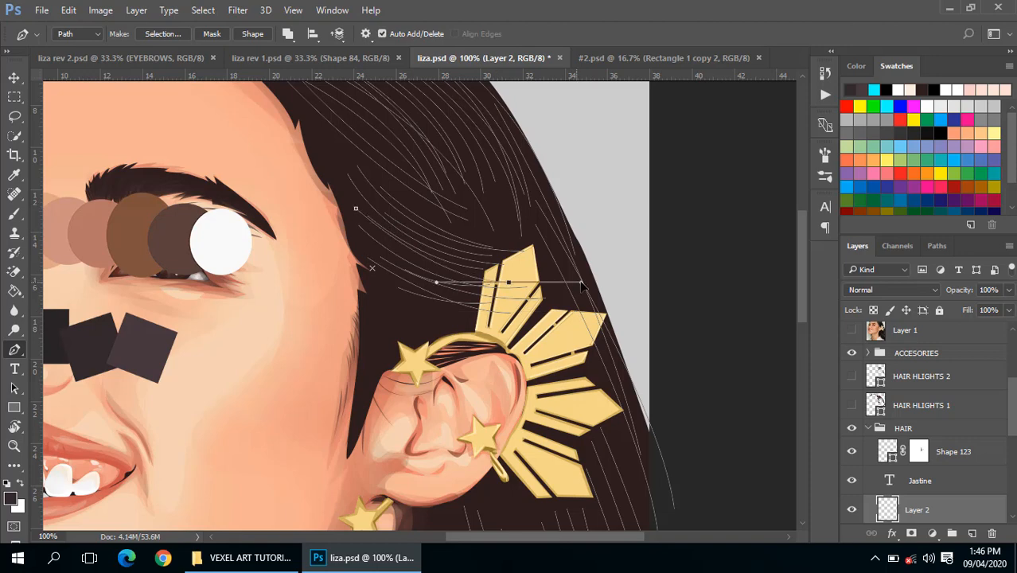
pyautogui.moveTo(557, 336); pyautogui.dragTo(446, 248)
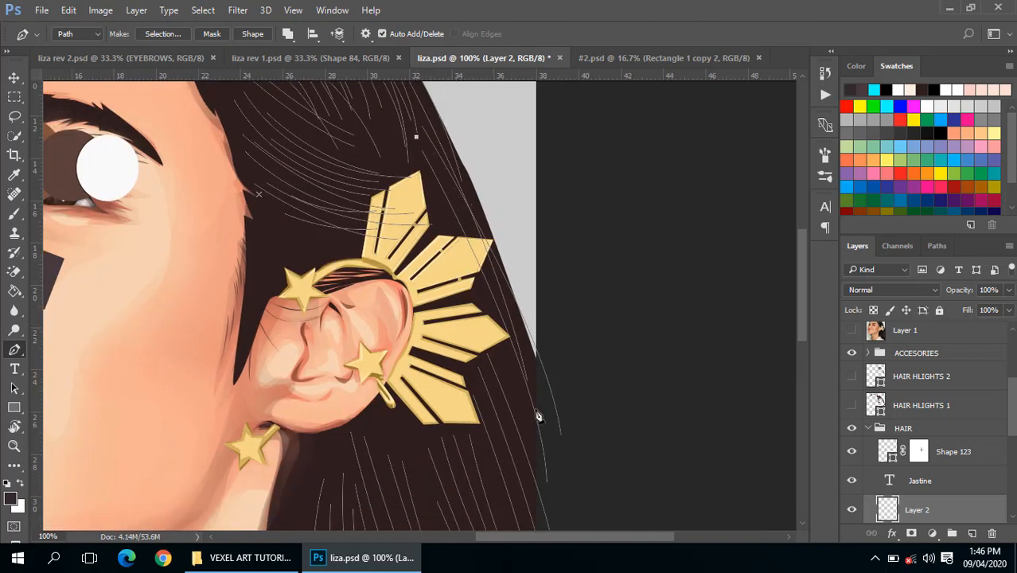
pyautogui.moveTo(557, 440); pyautogui.dragTo(577, 532)
pyautogui.press('Escape')
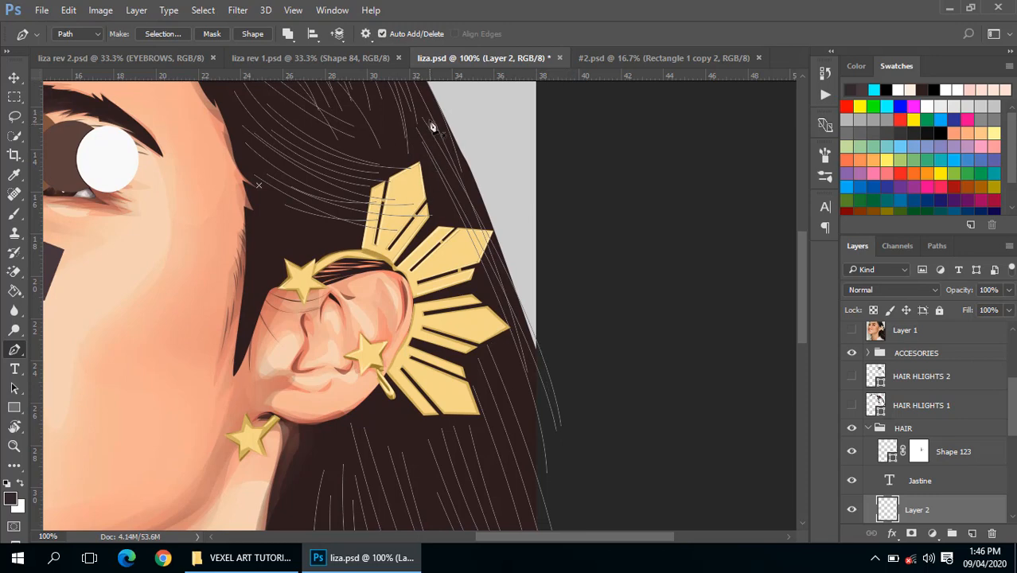
pyautogui.click(424, 114)
pyautogui.moveTo(548, 427); pyautogui.dragTo(560, 486)
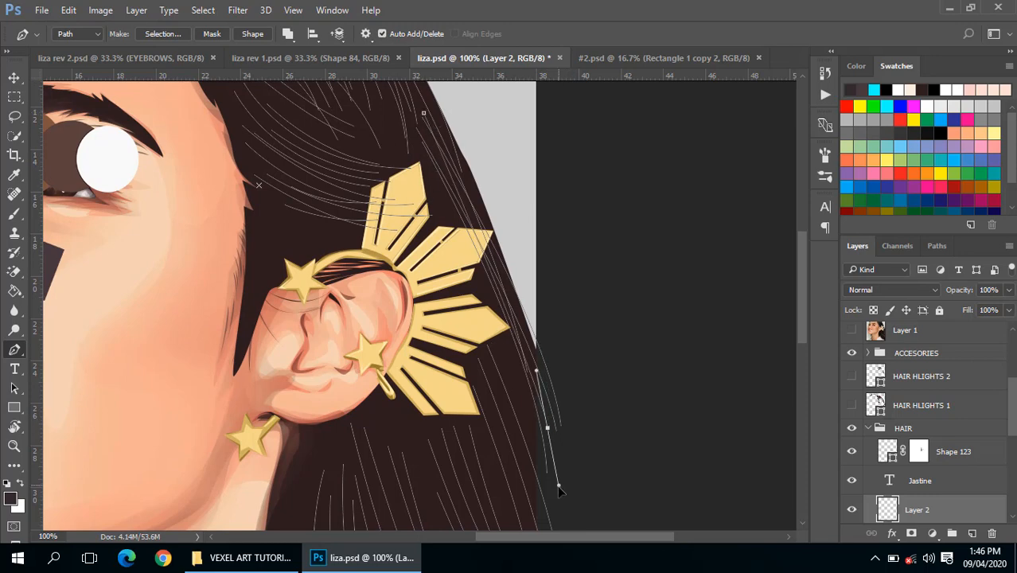
pyautogui.press('Escape')
# Draw two long strand paths from behind the ear cuff's lower spikes down past the outer edge of the hair
pyautogui.moveTo(542, 428); pyautogui.dragTo(510, 264)
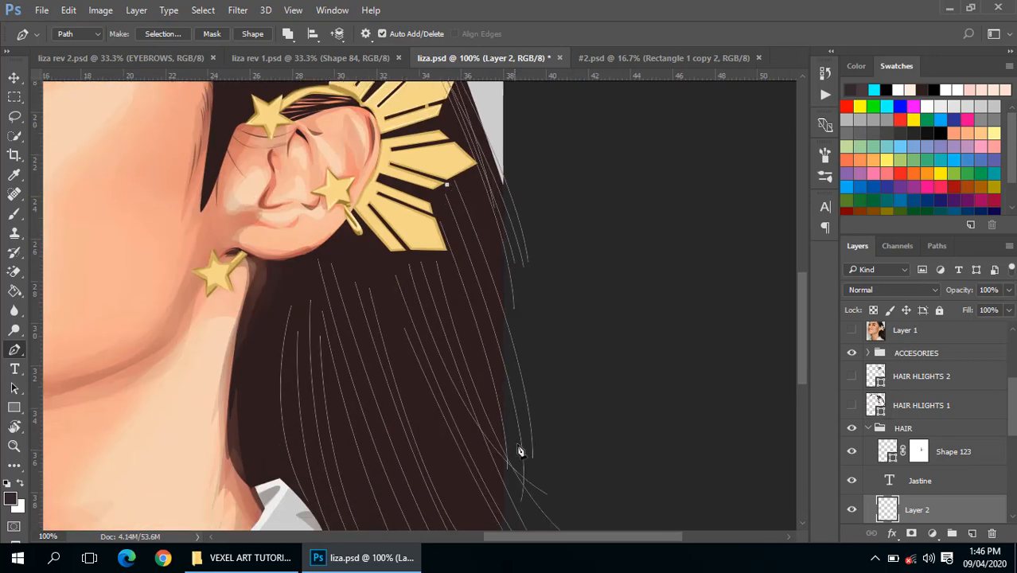
pyautogui.moveTo(528, 472); pyautogui.dragTo(526, 522)
pyautogui.click(559, 387)
pyautogui.moveTo(567, 414); pyautogui.dragTo(594, 320)
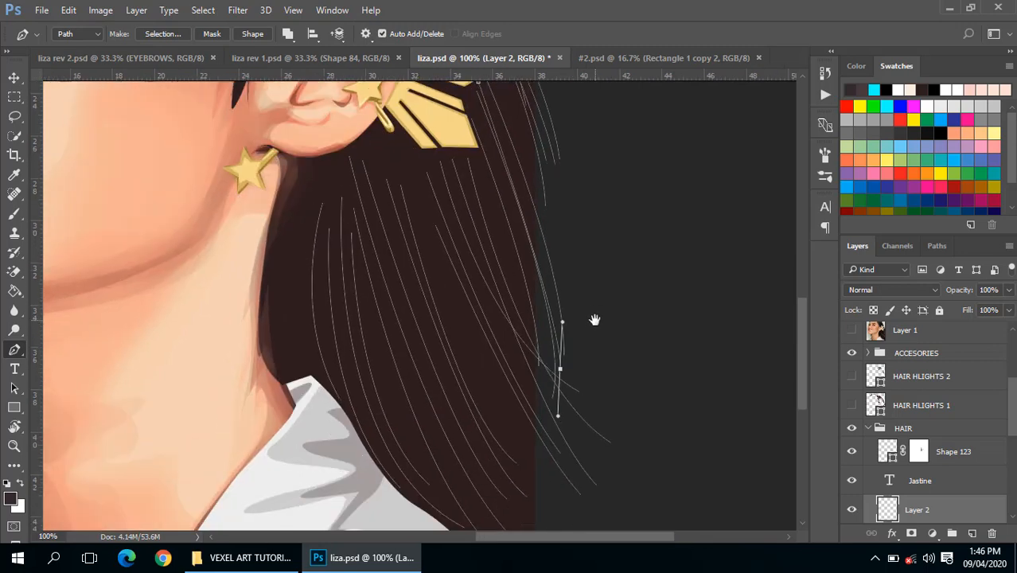
pyautogui.moveTo(467, 97); pyautogui.dragTo(481, 124)
pyautogui.hotkey('ctrl', 'z')
pyautogui.keyDown('ctrl'); pyautogui.click(576, 305); pyautogui.keyUp('ctrl')
pyautogui.click(467, 94)
pyautogui.moveTo(552, 399); pyautogui.dragTo(547, 473)
pyautogui.hotkey('ctrl', 'z')
pyautogui.moveTo(570, 438); pyautogui.dragTo(575, 535)
pyautogui.keyDown('ctrl'); pyautogui.click(565, 361); pyautogui.keyUp('ctrl')
# Add four long curved strand paths from below the ear down to the ends of the hair beside the shirt collar
pyautogui.moveTo(530, 278); pyautogui.dragTo(512, 345)
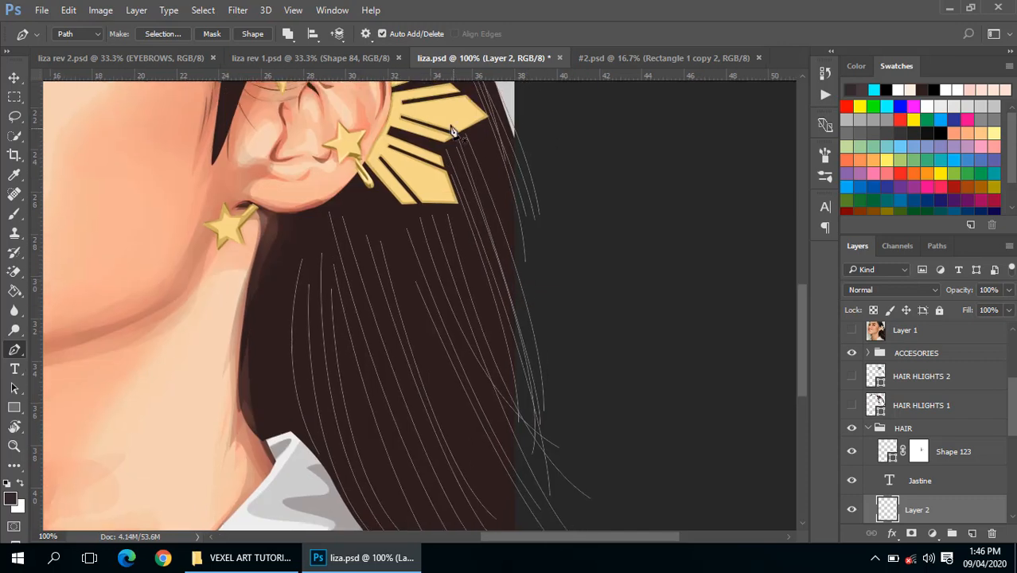
pyautogui.scroll(-2, 474, 187)
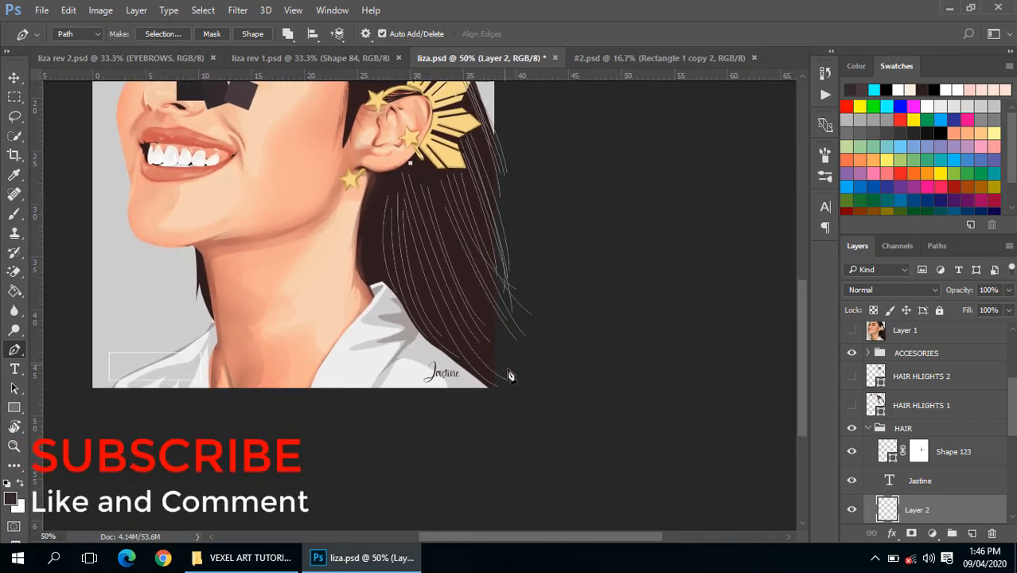
pyautogui.moveTo(505, 366); pyautogui.dragTo(564, 410)
pyautogui.press('Escape')
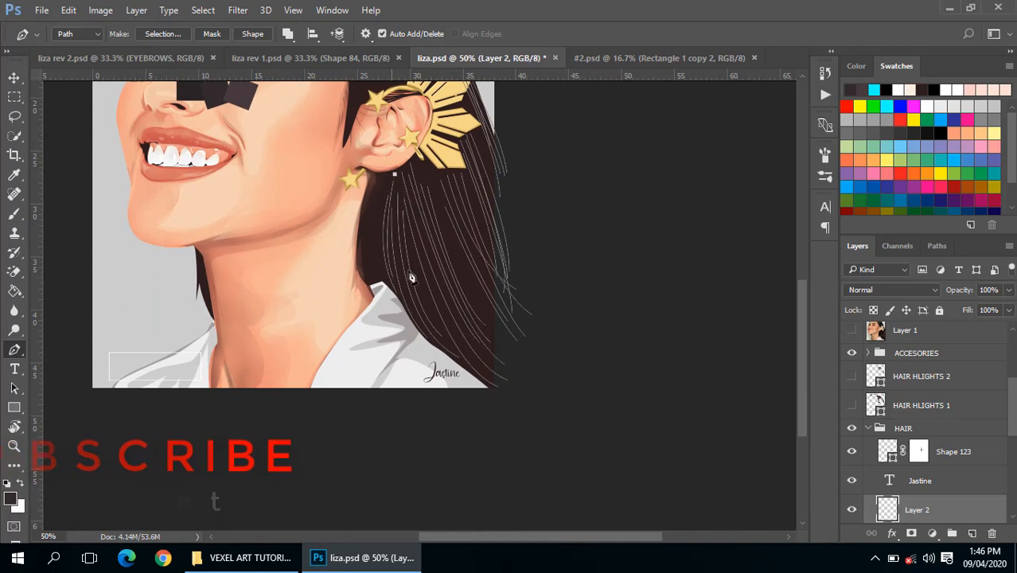
pyautogui.moveTo(448, 358); pyautogui.dragTo(591, 414)
pyautogui.press('Escape')
pyautogui.press('Escape')
pyautogui.click(406, 168)
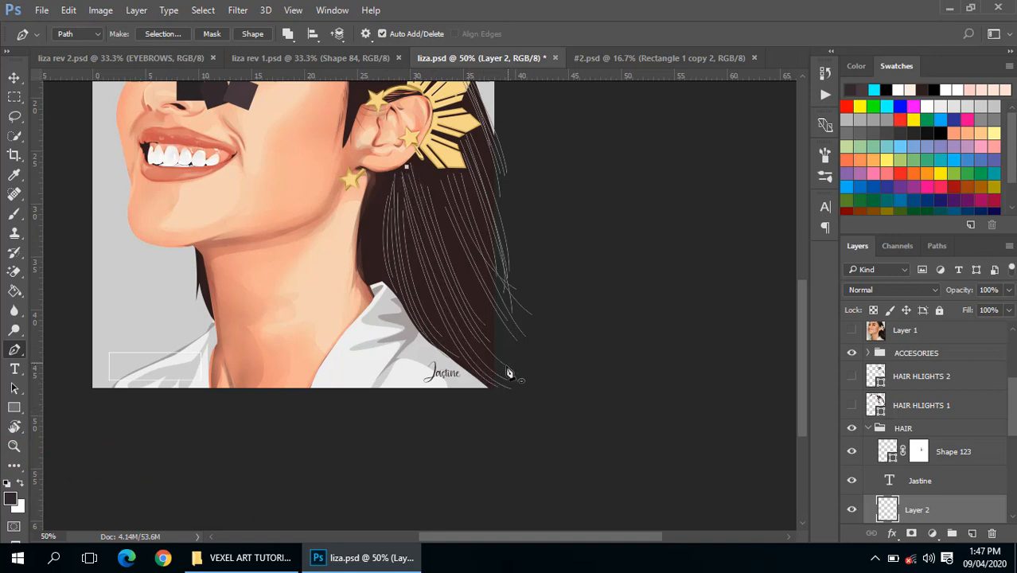
pyautogui.moveTo(530, 387); pyautogui.dragTo(618, 416)
pyautogui.press('Escape')
pyautogui.moveTo(515, 354); pyautogui.dragTo(556, 374)
pyautogui.press('Escape')
# Try stroking the full set of strand paths on Layer 2, check the strands up to the crown, and undo the stroke
pyautogui.scroll(2, 567, 300)
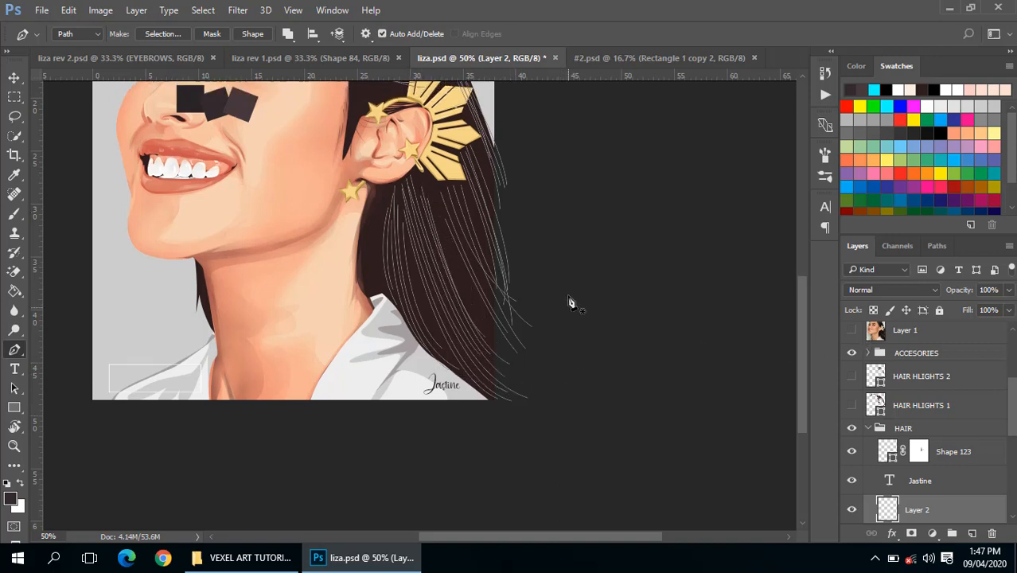
pyautogui.rightClick(439, 231)
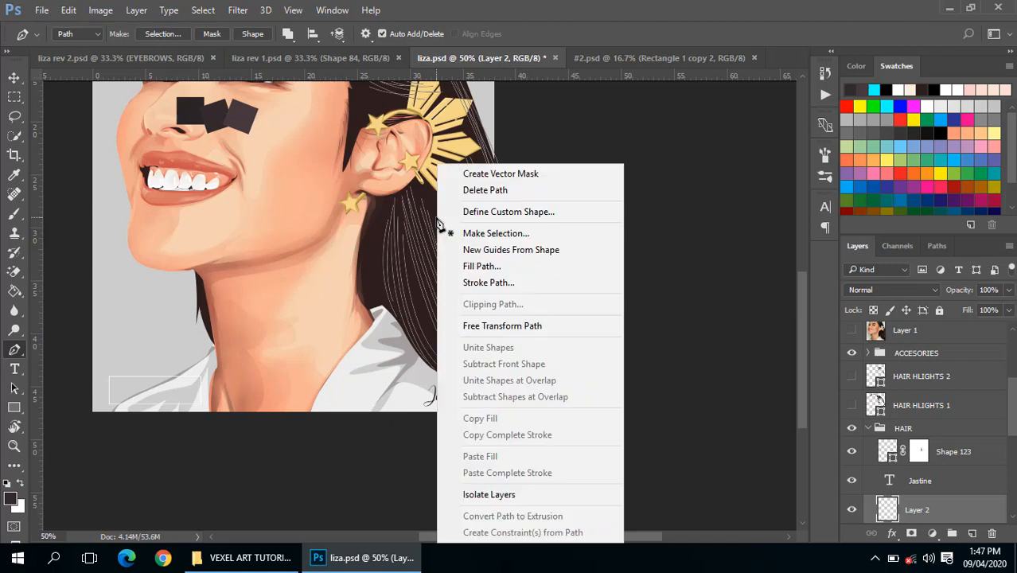
pyautogui.click(489, 282)
pyautogui.click(608, 188)
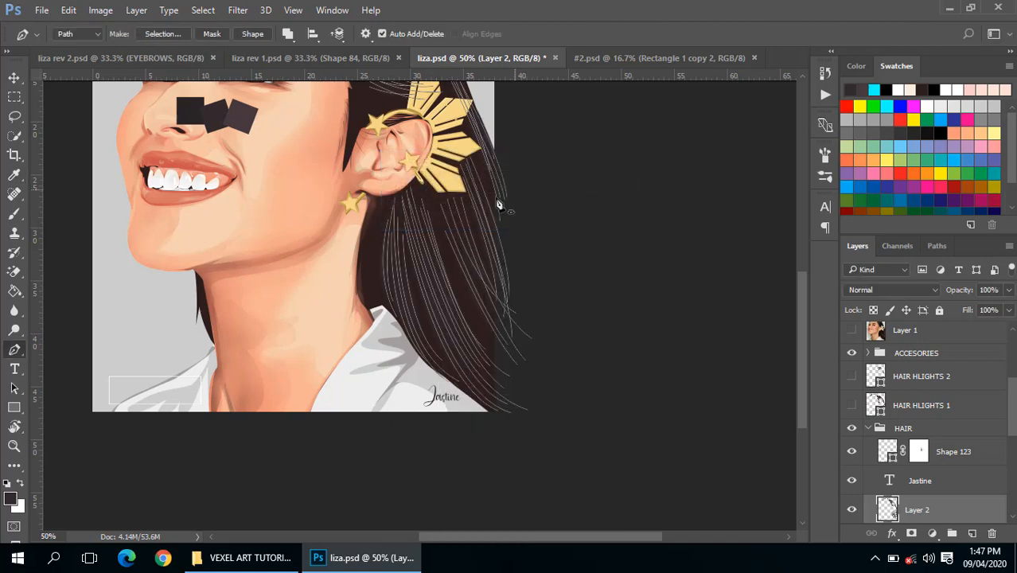
pyautogui.press('Escape')
pyautogui.hotkey('ctrl', '-')
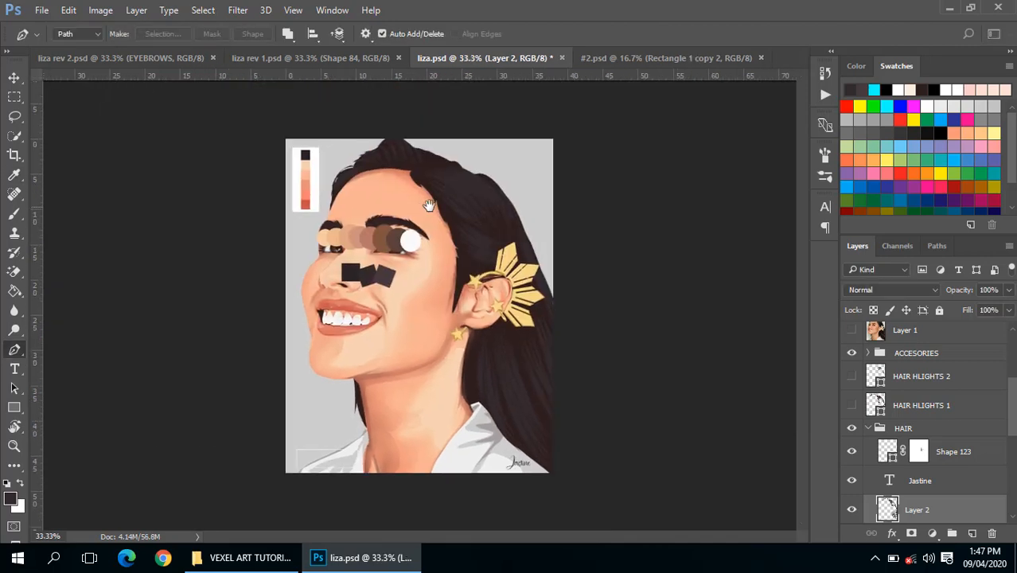
pyautogui.keyDown('ctrl'); pyautogui.click(499, 240); pyautogui.keyUp('ctrl')
pyautogui.moveTo(549, 358)
pyautogui.mouseDown()
pyautogui.moveTo(531, 277)
pyautogui.moveTo(559, 363)
pyautogui.mouseUp()
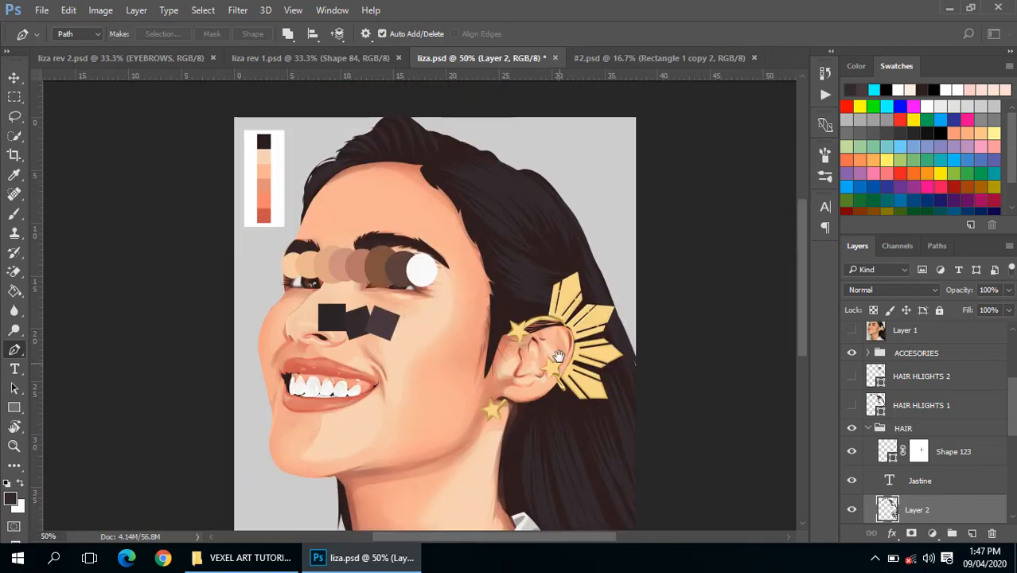
pyautogui.keyDown('ctrl'); pyautogui.click(385, 147); pyautogui.keyUp('ctrl')
pyautogui.keyDown('ctrl'); pyautogui.click(397, 144); pyautogui.keyUp('ctrl')
pyautogui.keyDown('ctrl'); pyautogui.click(397, 143); pyautogui.keyUp('ctrl')
pyautogui.hotkey('ctrl', 'z')
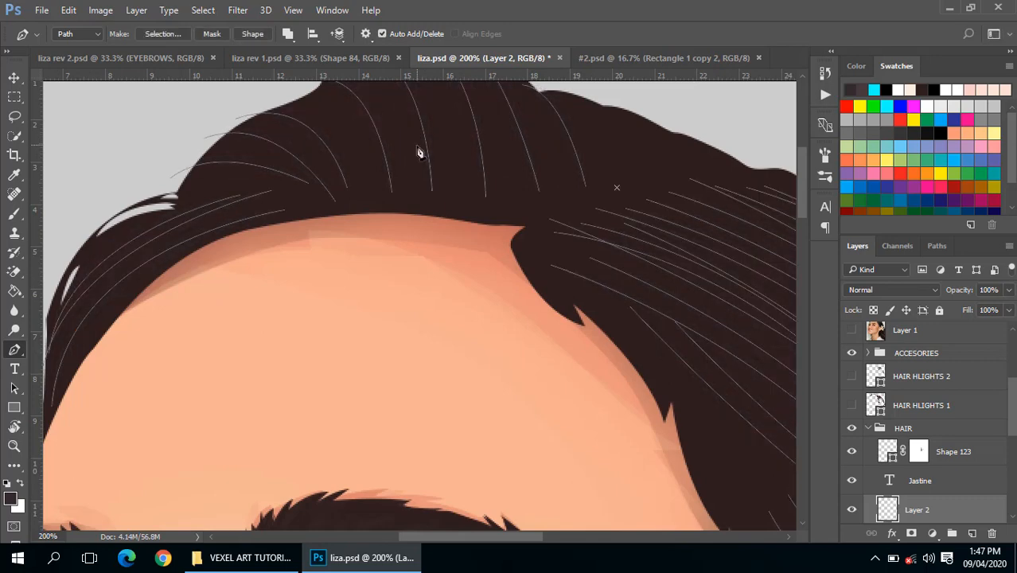
# Draw three more curved strand paths across the crown, running from just above the front hairline up to the hair's upper edge
pyautogui.moveTo(414, 151); pyautogui.dragTo(512, 344)
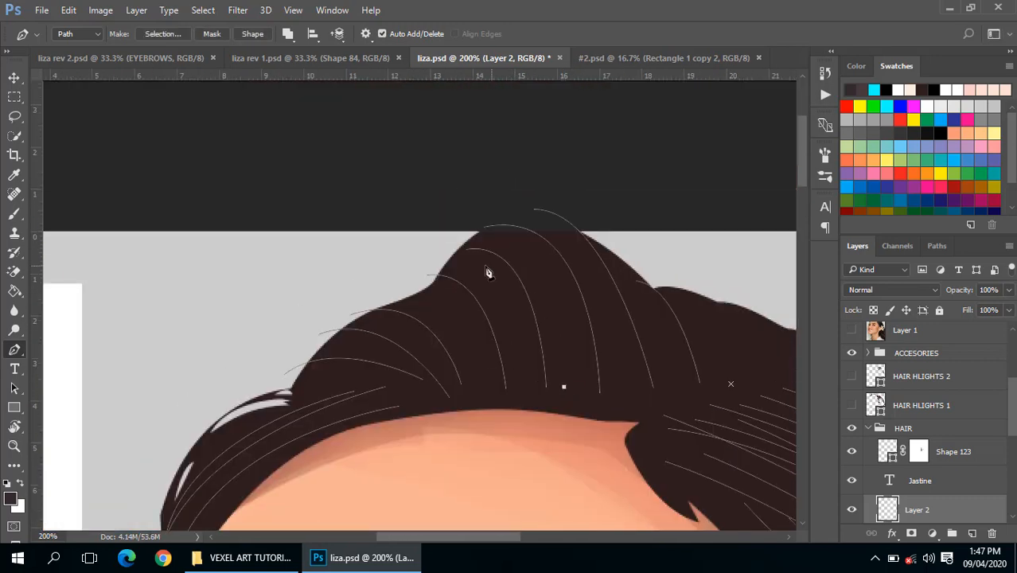
pyautogui.moveTo(437, 274); pyautogui.dragTo(351, 328)
pyautogui.press('Escape')
pyautogui.click(576, 381)
pyautogui.moveTo(458, 259); pyautogui.dragTo(363, 296)
pyautogui.press('Escape')
pyautogui.moveTo(474, 239); pyautogui.dragTo(372, 280)
pyautogui.press('Escape')
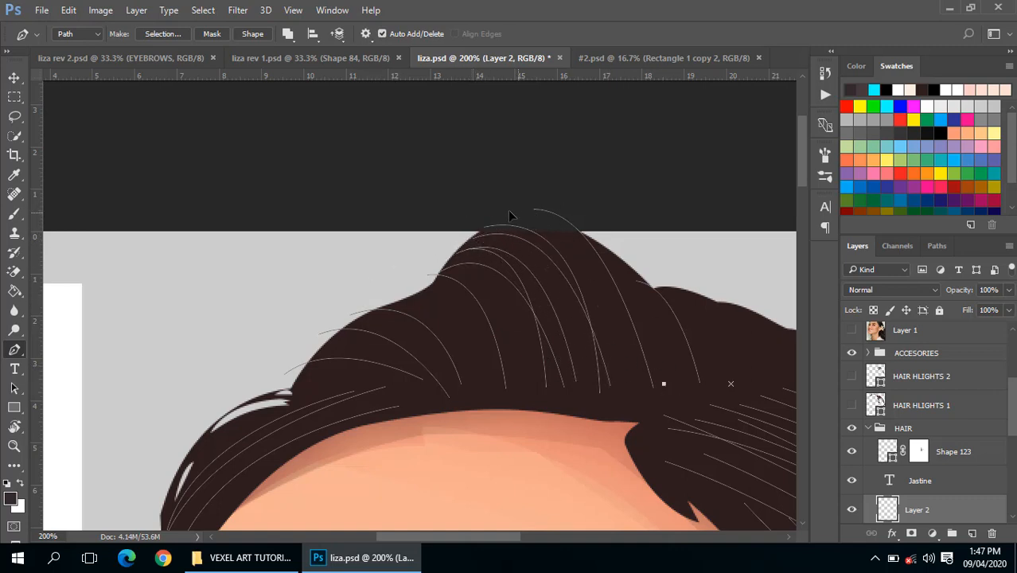
# Add two strand paths behind the existing crown strands, one reaching the hair's peak and one on its rear slope
pyautogui.moveTo(519, 212); pyautogui.dragTo(439, 218)
pyautogui.press('Escape')
pyautogui.click(695, 387)
pyautogui.moveTo(613, 259); pyautogui.dragTo(556, 255)
pyautogui.press('Escape')
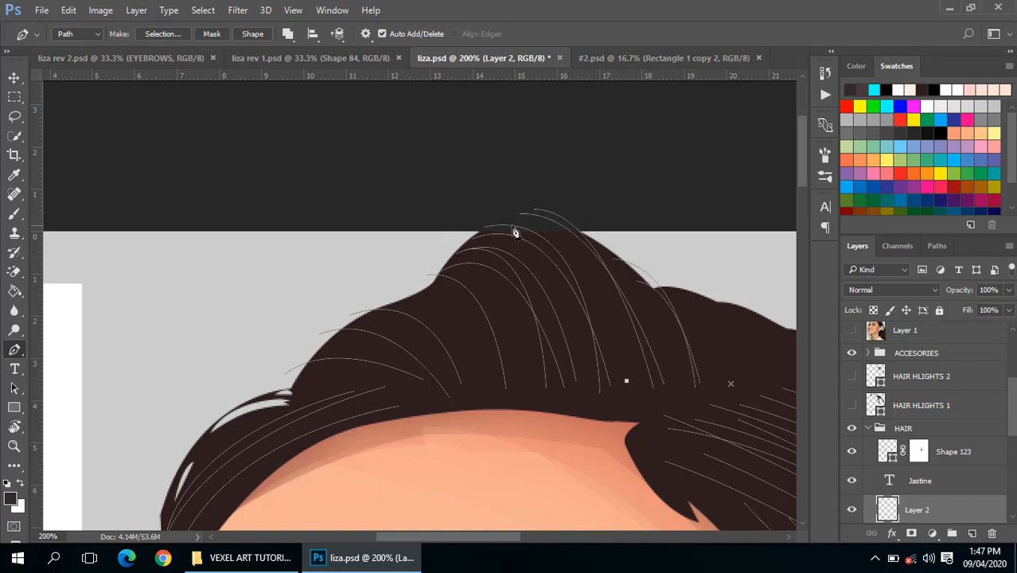
# Fill gaps between the crown strands with two more curved paths, one at the peak and one at its front base
pyautogui.moveTo(488, 232); pyautogui.dragTo(378, 259)
pyautogui.press('Escape')
pyautogui.moveTo(427, 288); pyautogui.dragTo(265, 343)
pyautogui.press('Escape')
# Draw three strand paths over the front slope of the crown, redoing the misplaced curve that joined a neighbouring strand
pyautogui.click(470, 389)
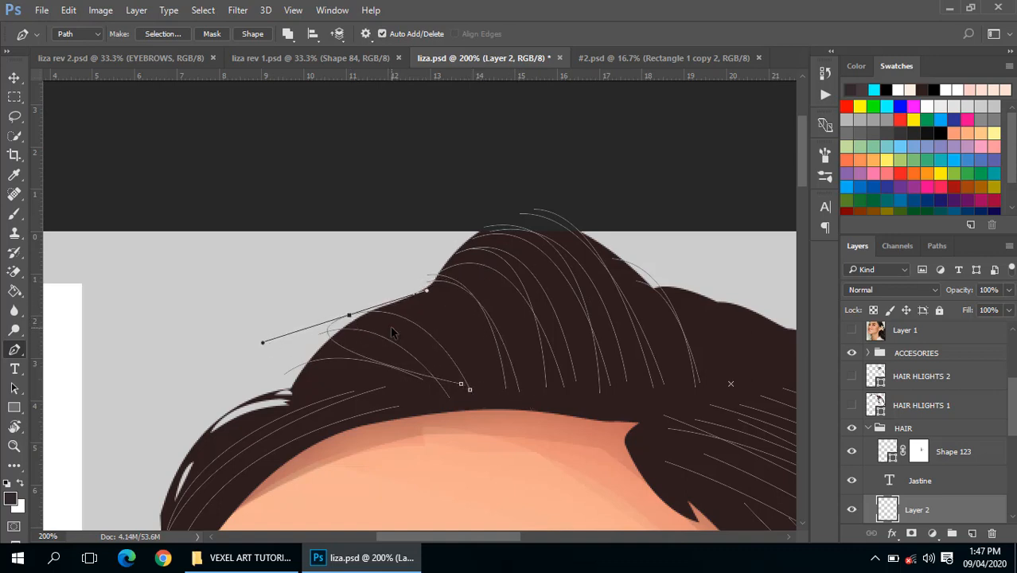
pyautogui.hotkey('ctrl', 'z')
pyautogui.moveTo(344, 317); pyautogui.dragTo(259, 398)
pyautogui.press('Escape')
pyautogui.click(461, 400)
pyautogui.press('Escape')
pyautogui.click(433, 386)
pyautogui.press('Escape')
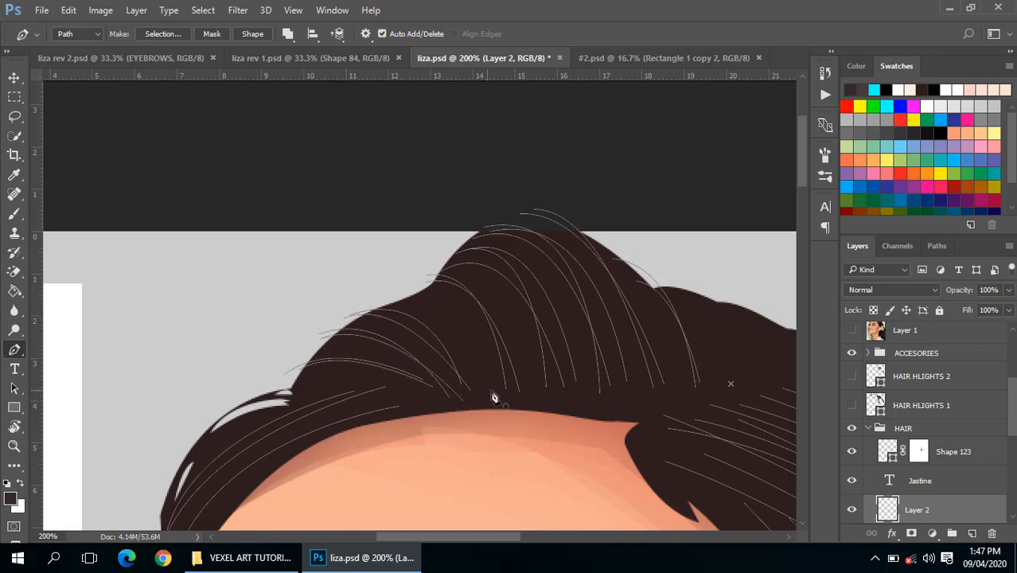
# Add three strand paths between the front slope and the middle of the crown, ending just above the forehead
pyautogui.moveTo(375, 295); pyautogui.dragTo(272, 320)
pyautogui.press('Escape')
pyautogui.moveTo(376, 309); pyautogui.dragTo(295, 333)
pyautogui.press('Escape')
pyautogui.click(528, 396)
pyautogui.moveTo(470, 274); pyautogui.dragTo(410, 257)
pyautogui.press('Escape')
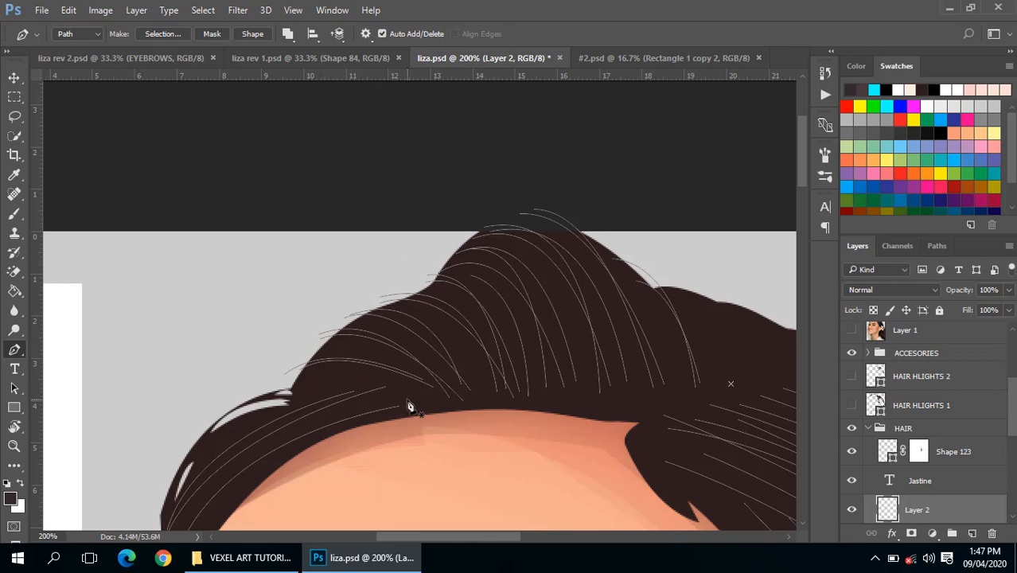
# Draw three strand paths along the front hairline, sweeping from above the forehead down to the far temple
pyautogui.moveTo(375, 421); pyautogui.dragTo(482, 244)
pyautogui.moveTo(272, 385); pyautogui.dragTo(267, 528)
pyautogui.press('Escape')
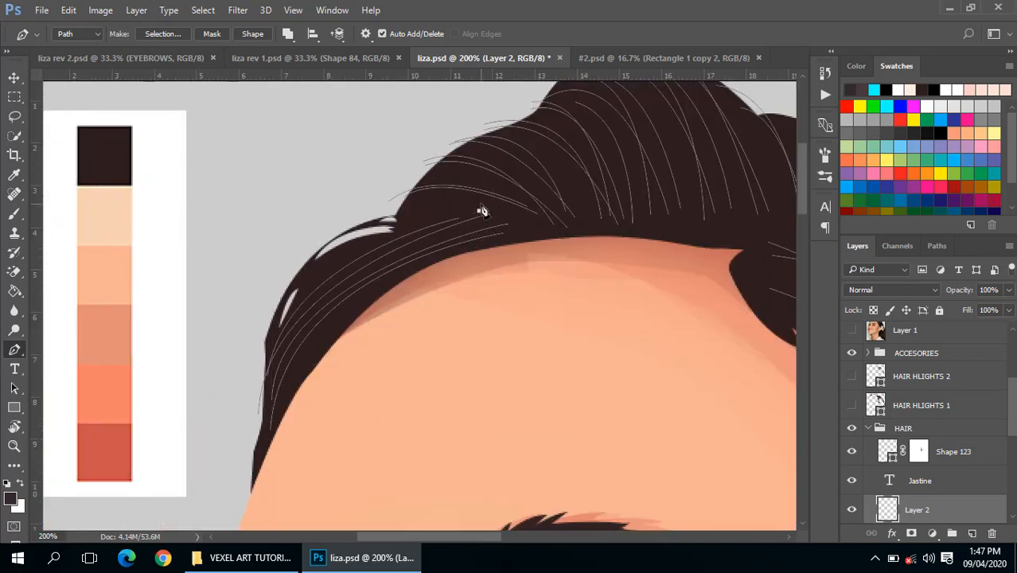
pyautogui.moveTo(285, 389); pyautogui.dragTo(284, 475)
pyautogui.press('Escape')
pyautogui.moveTo(460, 204); pyautogui.dragTo(456, 204)
pyautogui.scroll(-3, 279, 450)
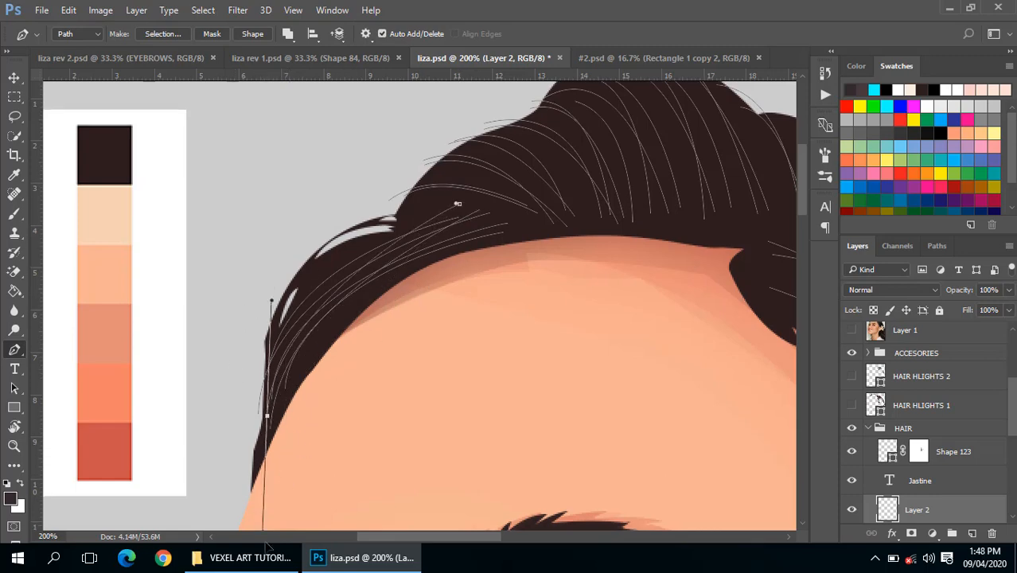
# Draw three strand paths in the hair below the ear cuff, running from the cuff's lower spikes towards the outer edge
pyautogui.keyDown('alt'); pyautogui.click(494, 391); pyautogui.keyUp('alt')
pyautogui.keyDown('alt'); pyautogui.click(493, 391); pyautogui.keyUp('alt')
pyautogui.moveTo(456, 339); pyautogui.dragTo(201, 141)
pyautogui.moveTo(424, 407); pyautogui.dragTo(346, 187)
pyautogui.keyDown('ctrl'); pyautogui.click(505, 303); pyautogui.keyUp('ctrl')
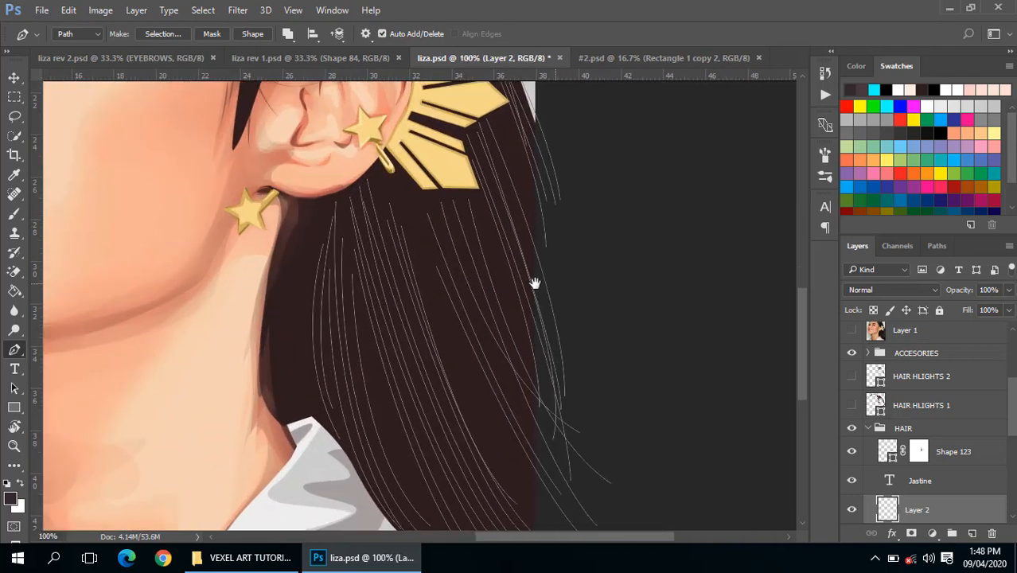
pyautogui.moveTo(533, 284); pyautogui.dragTo(506, 288)
pyautogui.moveTo(458, 338); pyautogui.dragTo(511, 401)
pyautogui.press('Escape')
pyautogui.click(398, 185)
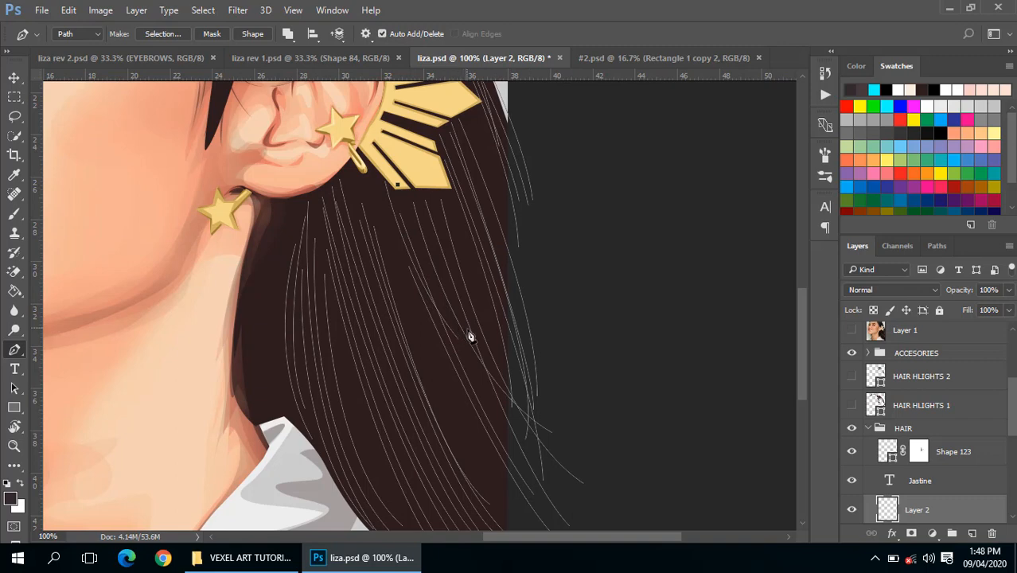
pyautogui.moveTo(470, 337); pyautogui.dragTo(517, 379)
pyautogui.press('Escape')
pyautogui.moveTo(500, 378); pyautogui.dragTo(535, 424)
pyautogui.press('Escape')
# Add two long strand paths from just under the earlobe down through the middle of the hanging hair
pyautogui.moveTo(486, 382); pyautogui.dragTo(541, 292)
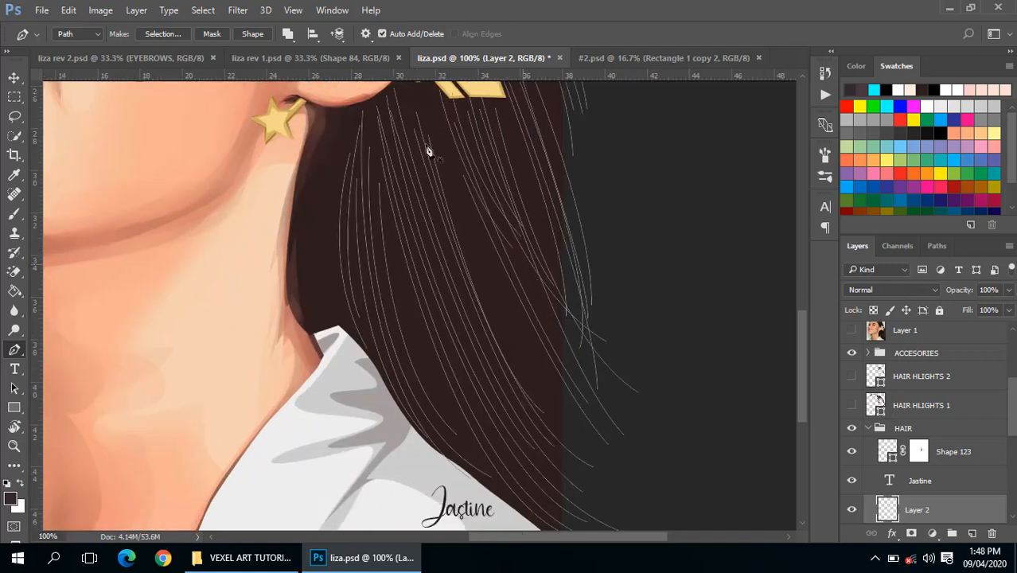
pyautogui.click(402, 85)
pyautogui.moveTo(437, 214); pyautogui.dragTo(496, 348)
pyautogui.press('Escape')
pyautogui.click(411, 87)
pyautogui.press('Escape')
# Try stroking the enlarged set of strand paths on Layer 2 with the Brush and Simulate Pressure, inspect the hair, and undo the stroke
pyautogui.scroll(2, 493, 303)
pyautogui.scroll(-3, 491, 298)
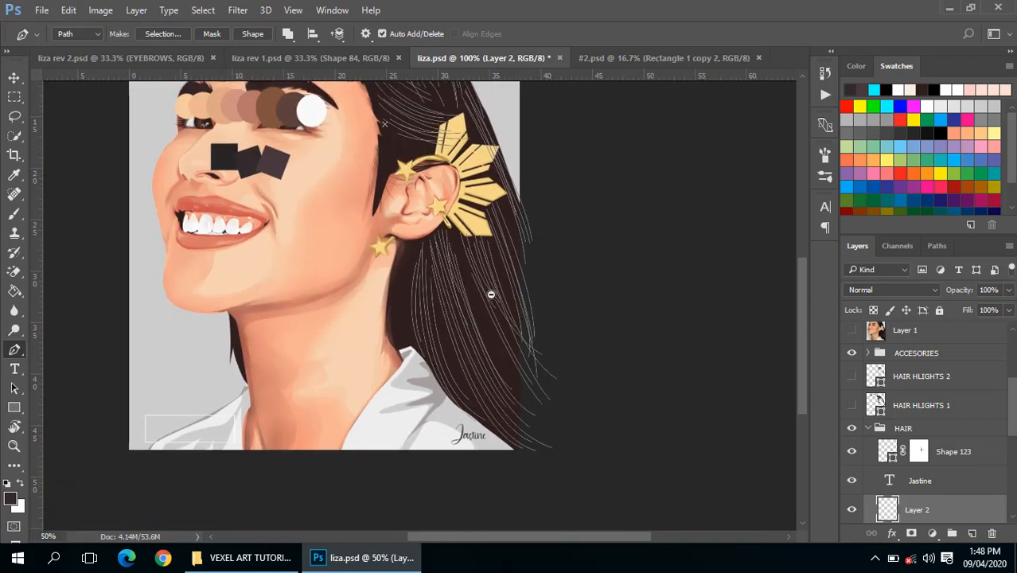
pyautogui.rightClick(458, 223)
pyautogui.click(512, 280)
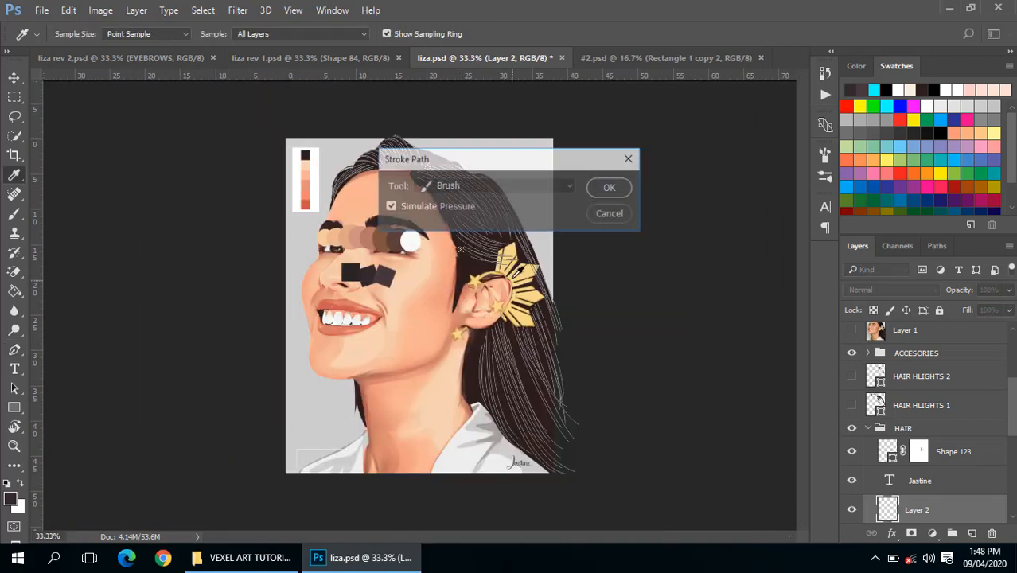
pyautogui.click(610, 187)
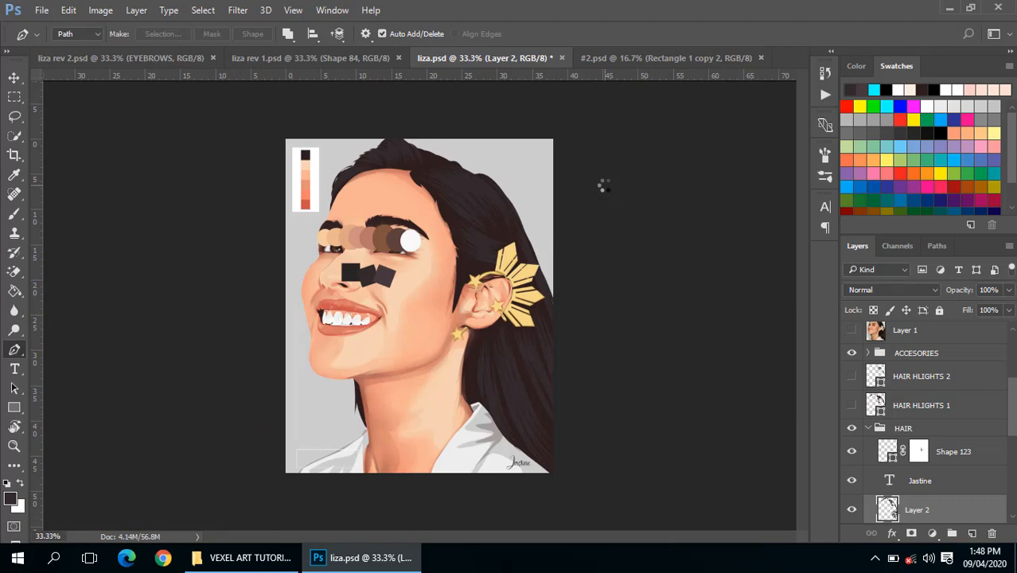
pyautogui.scroll(1, 533, 283)
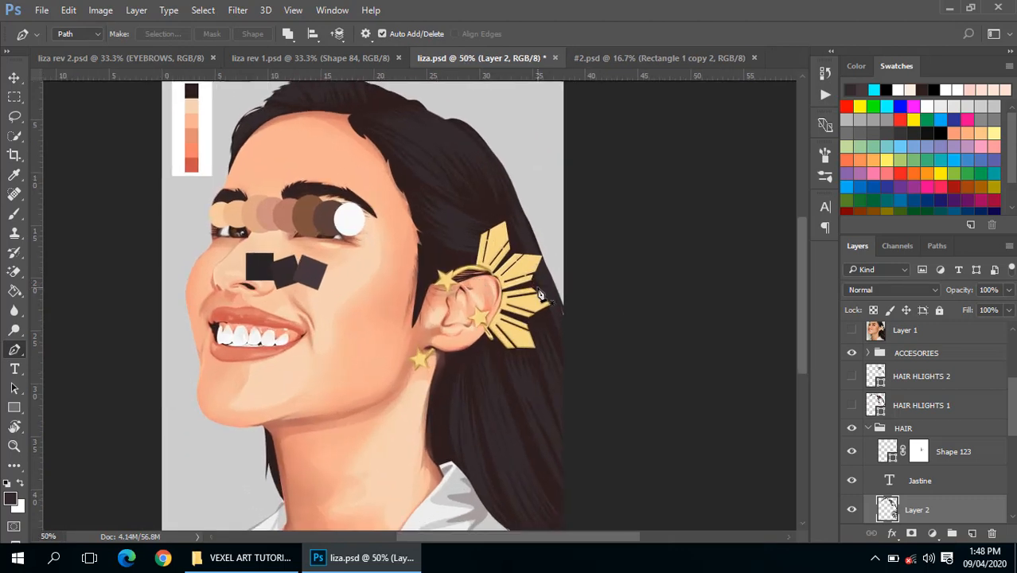
pyautogui.scroll(-1, 440, 271)
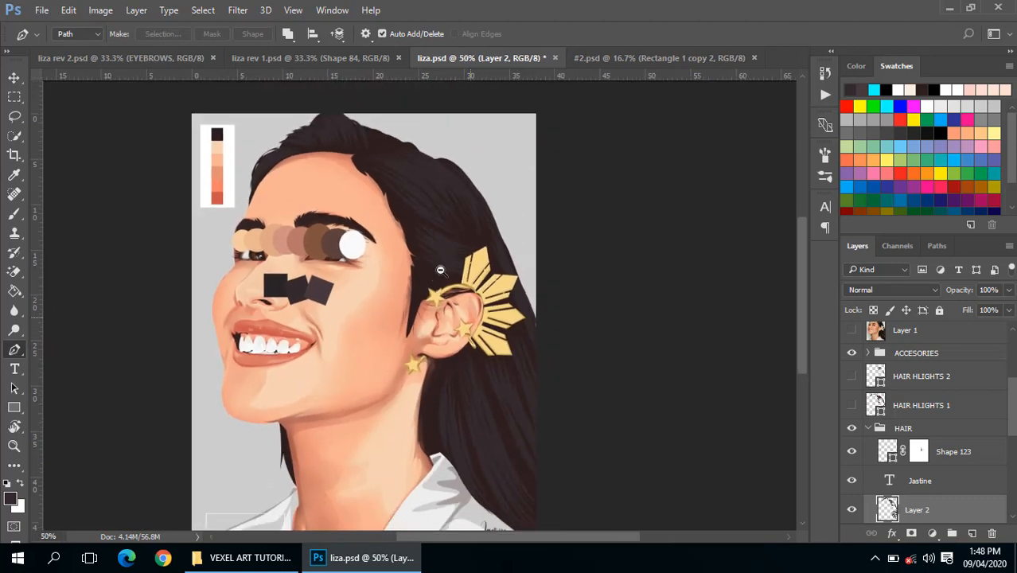
pyautogui.scroll(2, 520, 359)
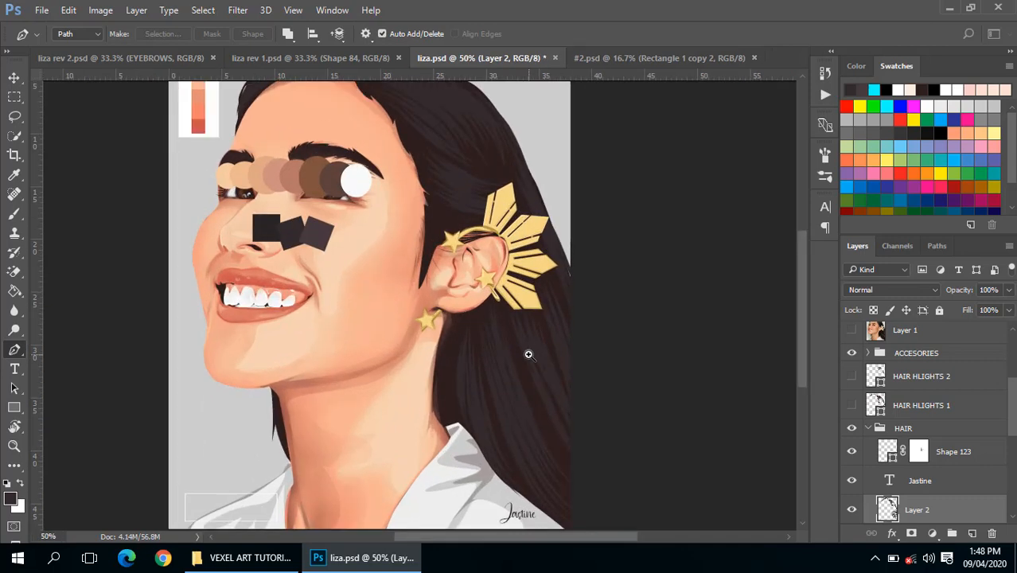
pyautogui.moveTo(520, 318); pyautogui.dragTo(489, 281)
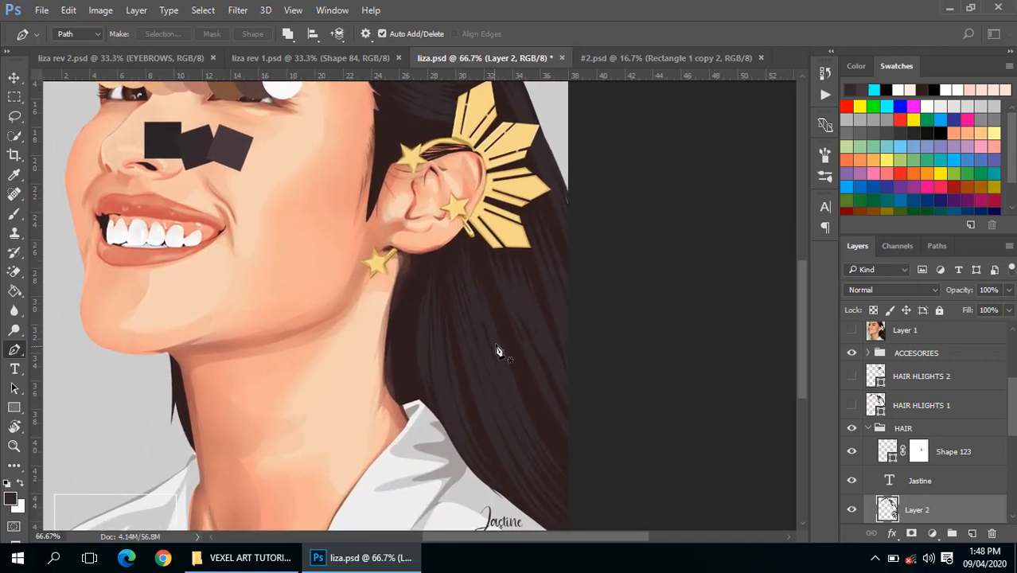
pyautogui.hotkey('ctrl', 'alt', 'z')
pyautogui.hotkey('ctrl', 'alt', 'z')
# Draw three long strand paths from under the earlobe down to the hair ends beside the shirt collar
pyautogui.moveTo(466, 264); pyautogui.dragTo(429, 195)
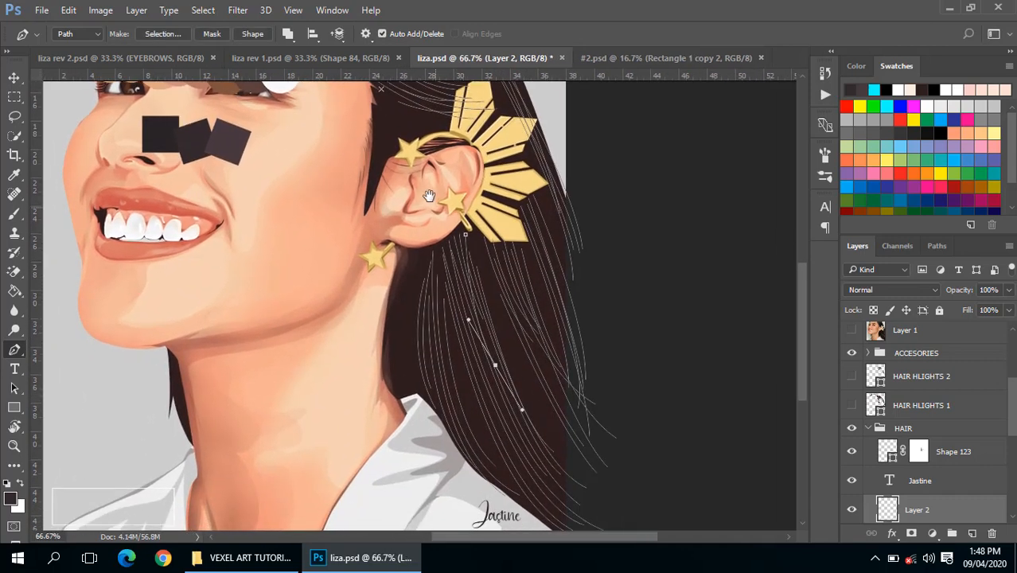
pyautogui.press('Escape')
pyautogui.moveTo(491, 280); pyautogui.dragTo(465, 215)
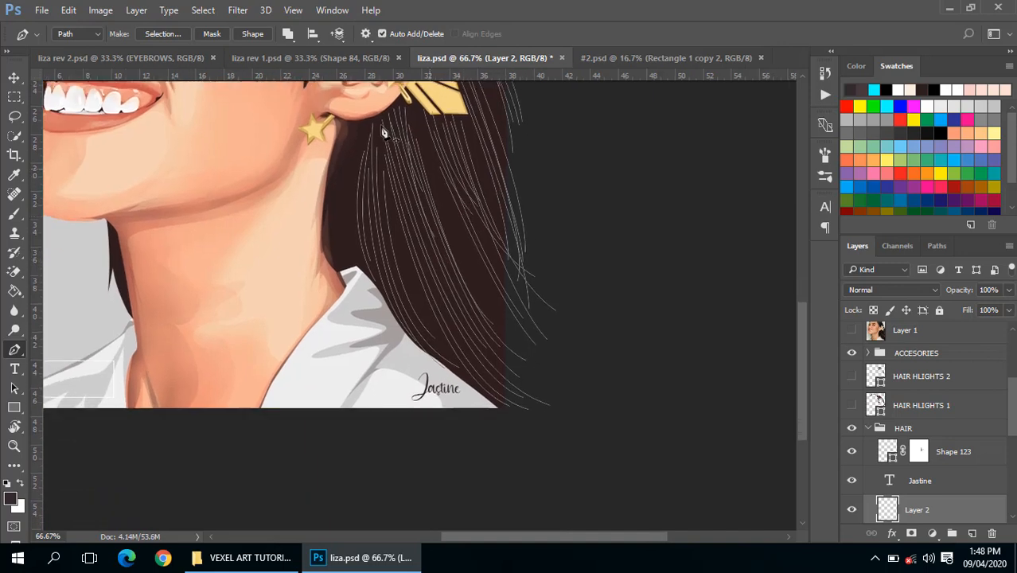
pyautogui.click(389, 113)
pyautogui.press('Escape')
pyautogui.click(388, 117)
pyautogui.press('Escape')
pyautogui.click(385, 112)
pyautogui.moveTo(554, 418); pyautogui.dragTo(690, 460)
pyautogui.press('Escape')
# Add three more strand paths in the lower hair, two ending past the outer edge and one curving down beside the collar
pyautogui.moveTo(529, 384); pyautogui.dragTo(595, 413)
pyautogui.press('Escape')
pyautogui.click(420, 185)
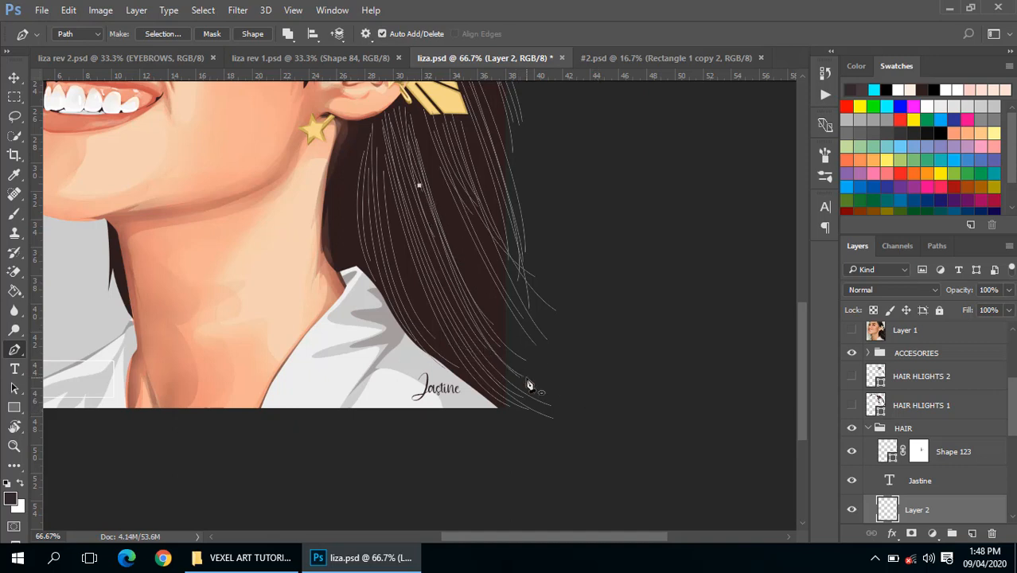
pyautogui.moveTo(530, 385); pyautogui.dragTo(624, 416)
pyautogui.press('Escape')
pyautogui.click(380, 141)
pyautogui.moveTo(414, 321); pyautogui.dragTo(455, 357)
pyautogui.press('Escape')
pyautogui.moveTo(803, 339); pyautogui.dragTo(803, 324)
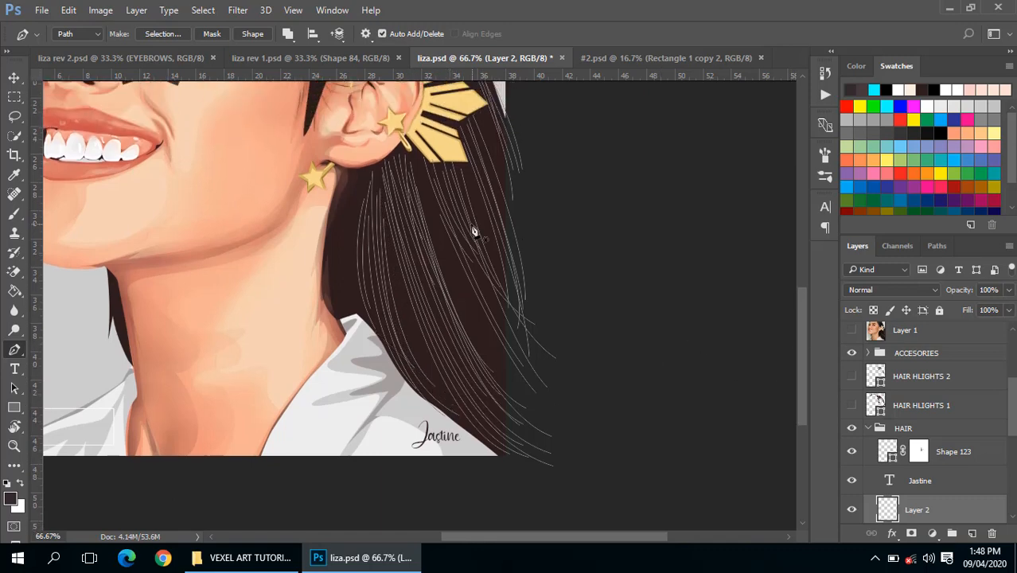
# Stroke all strand paths on Layer 2 using the Brush with Simulate Pressure and check the result over the whole hair
pyautogui.rightClick(434, 222)
pyautogui.click(513, 284)
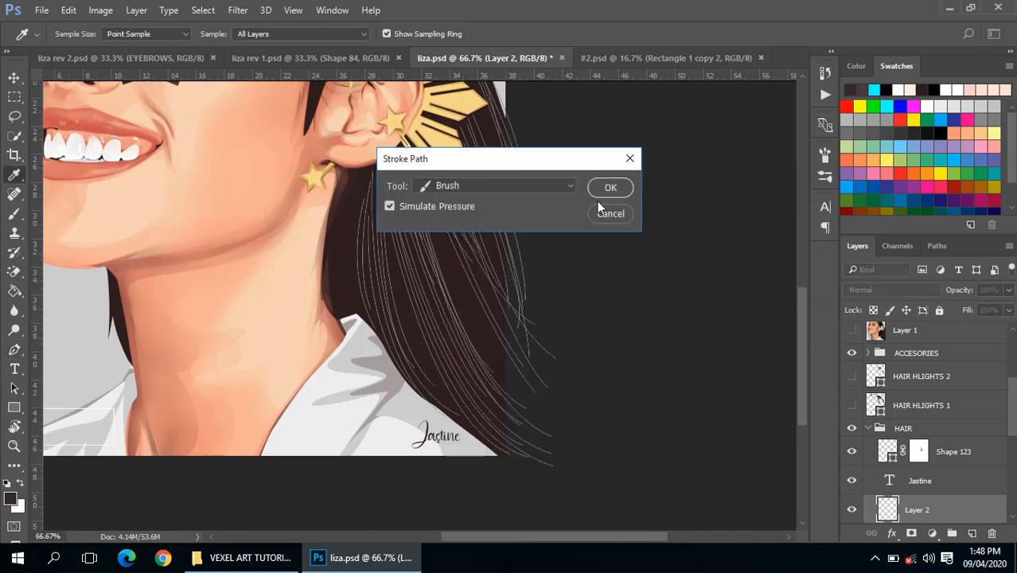
pyautogui.press('Return')
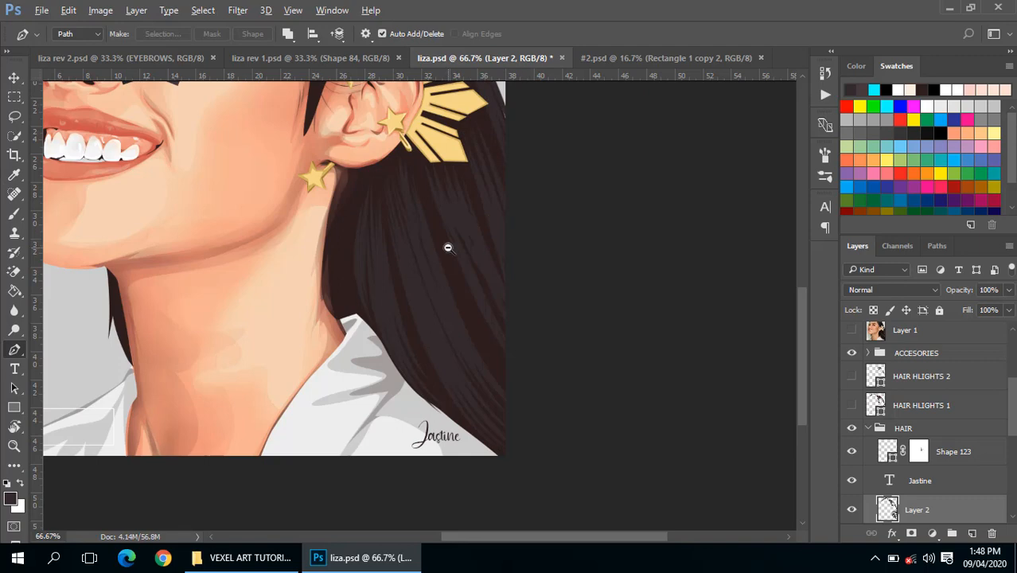
pyautogui.scroll(-3, 448, 248)
pyautogui.scroll(2, 482, 260)
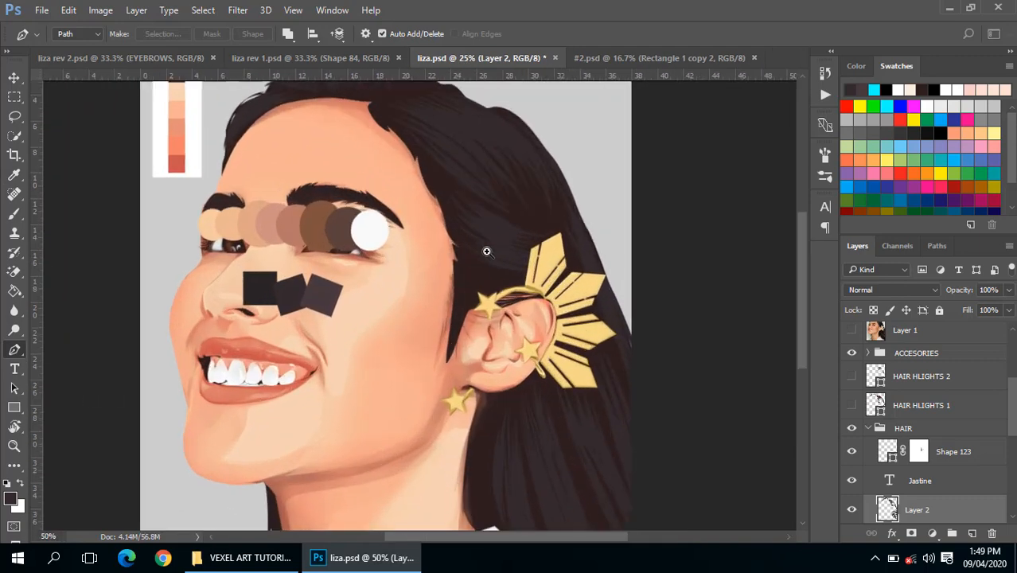
pyautogui.scroll(1, 487, 251)
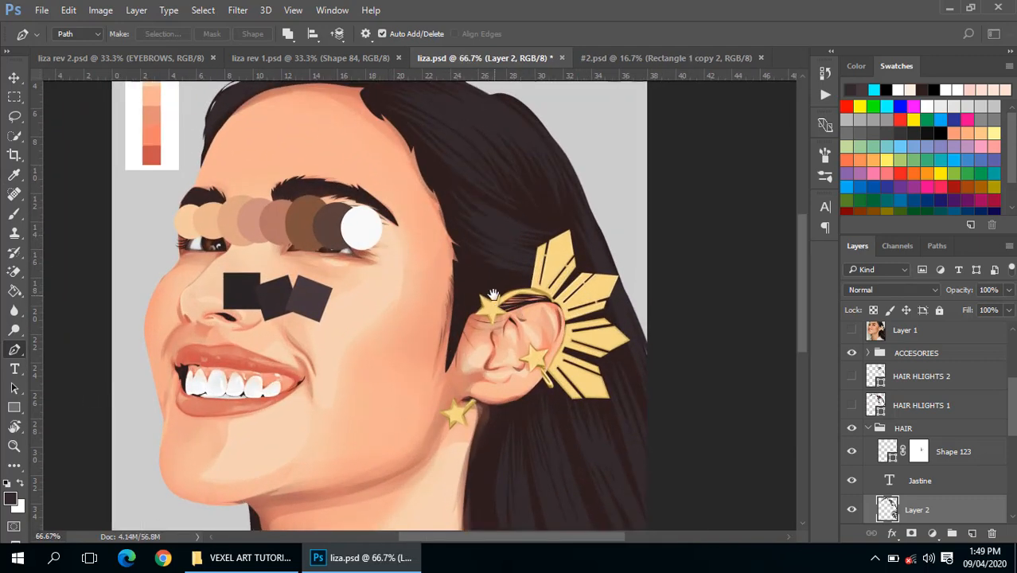
pyautogui.scroll(-1, 492, 295)
pyautogui.scroll(-1, 492, 295)
pyautogui.scroll(1, 494, 299)
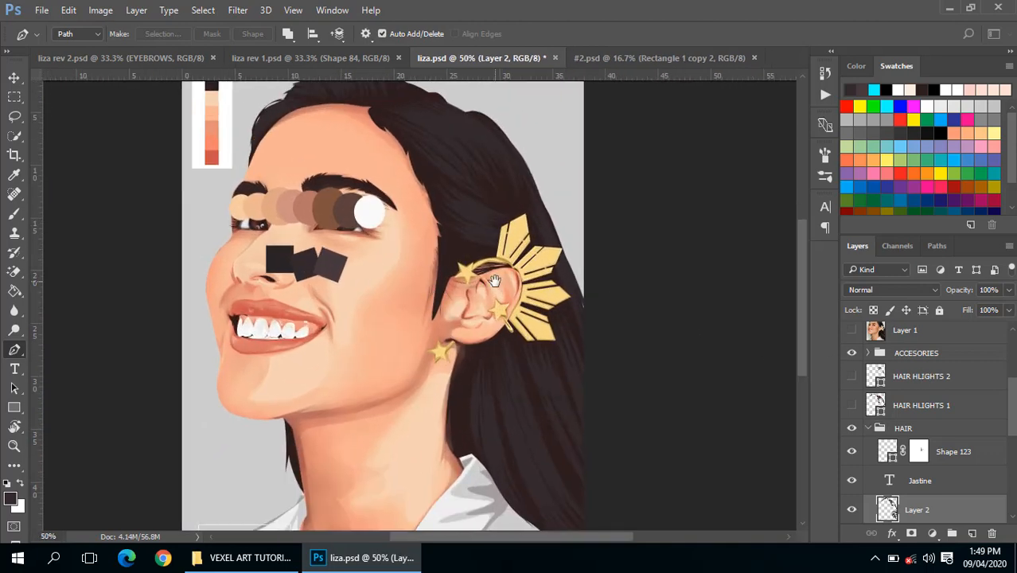
pyautogui.scroll(-1, 495, 281)
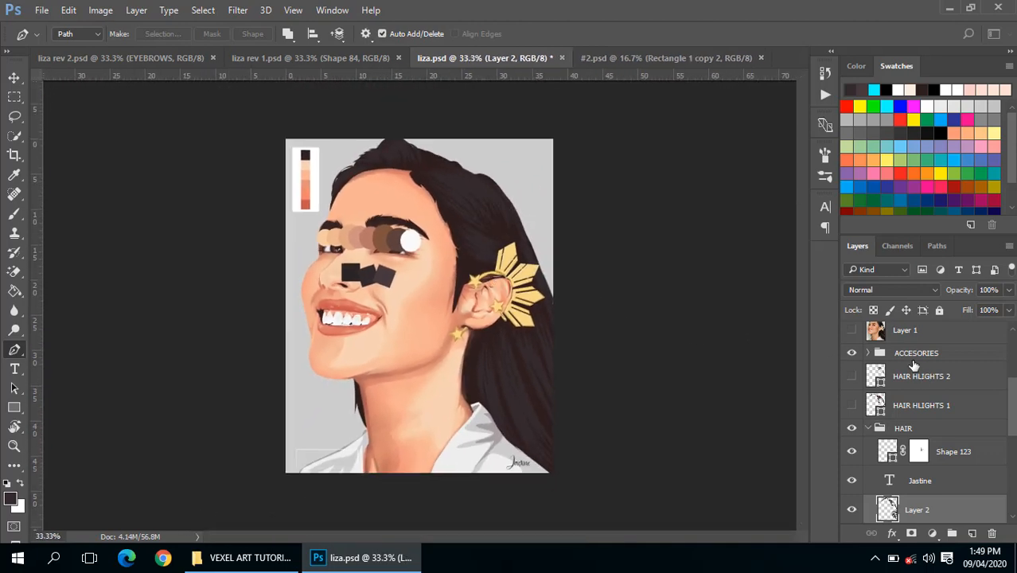
pyautogui.scroll(-1, 902, 428)
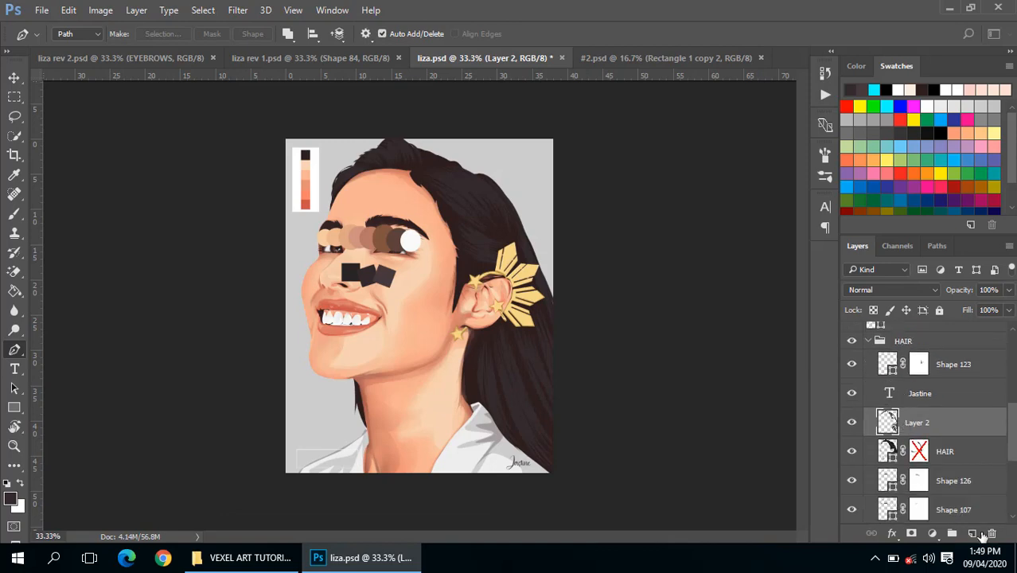
pyautogui.click(972, 535)
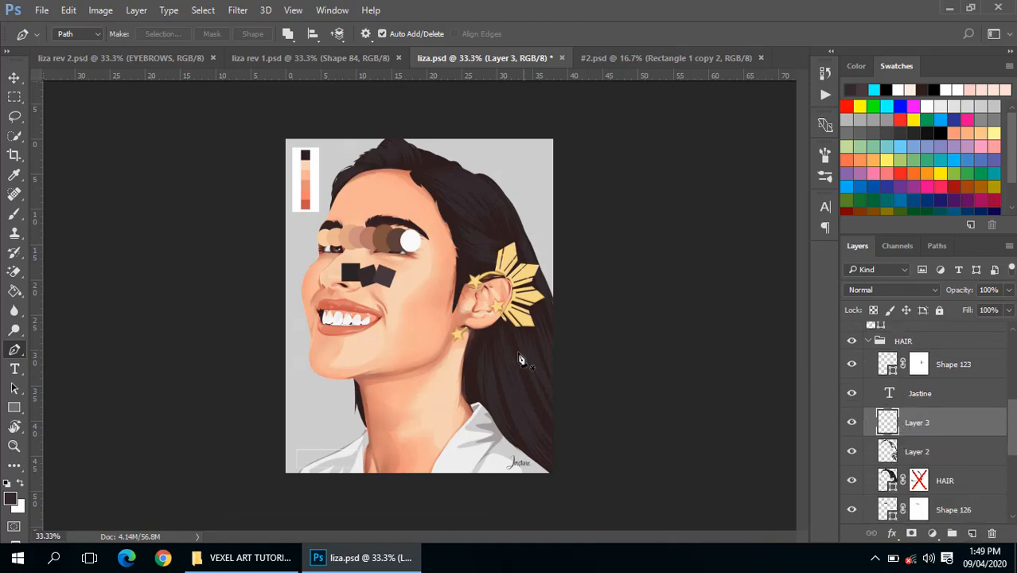
pyautogui.scroll(2, 478, 353)
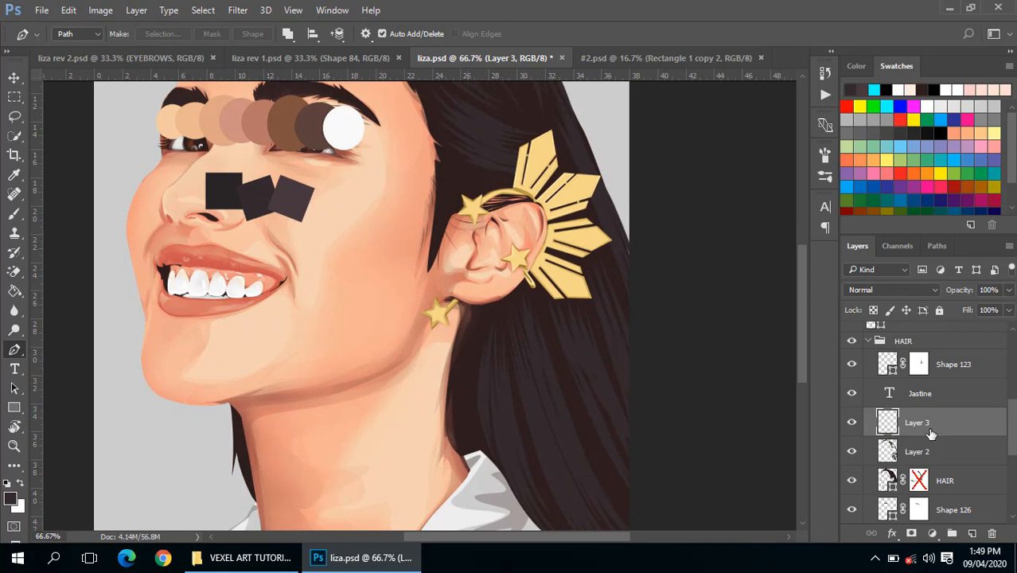
pyautogui.press('Delete')
# Select Layer 2 and create a new empty layer directly above it in the HAIR group
pyautogui.click(888, 451)
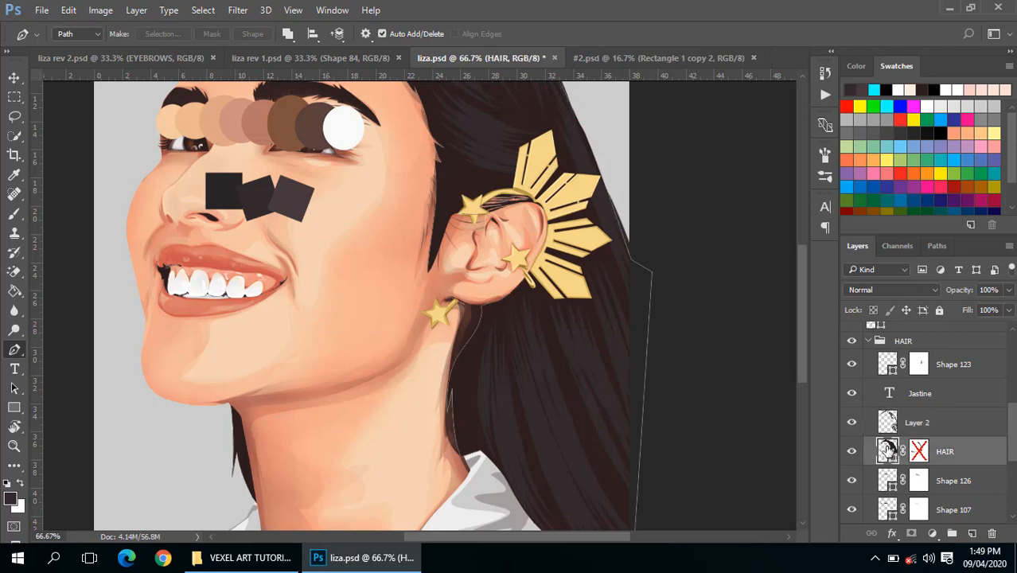
pyautogui.click(889, 426)
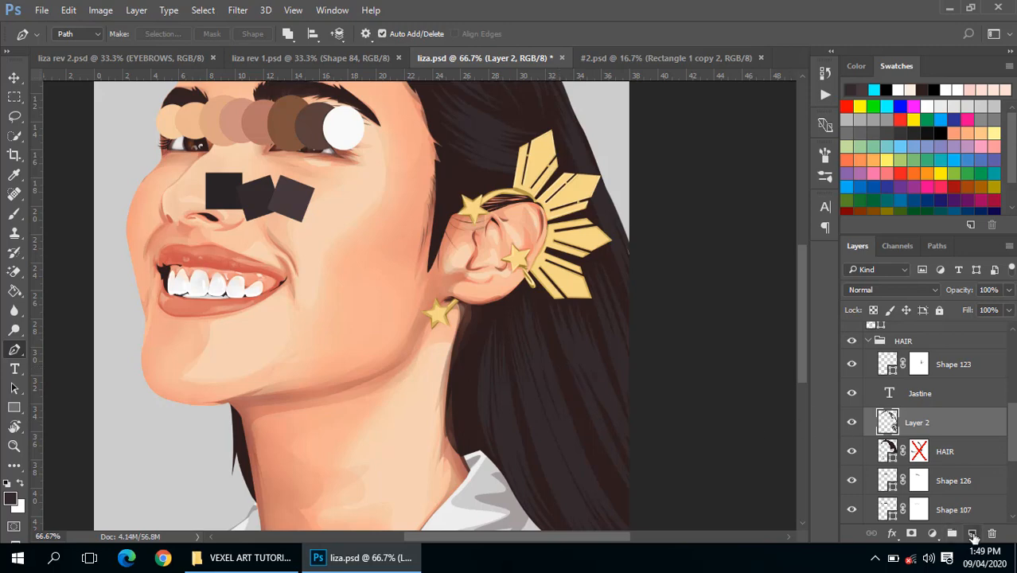
pyautogui.click(972, 533)
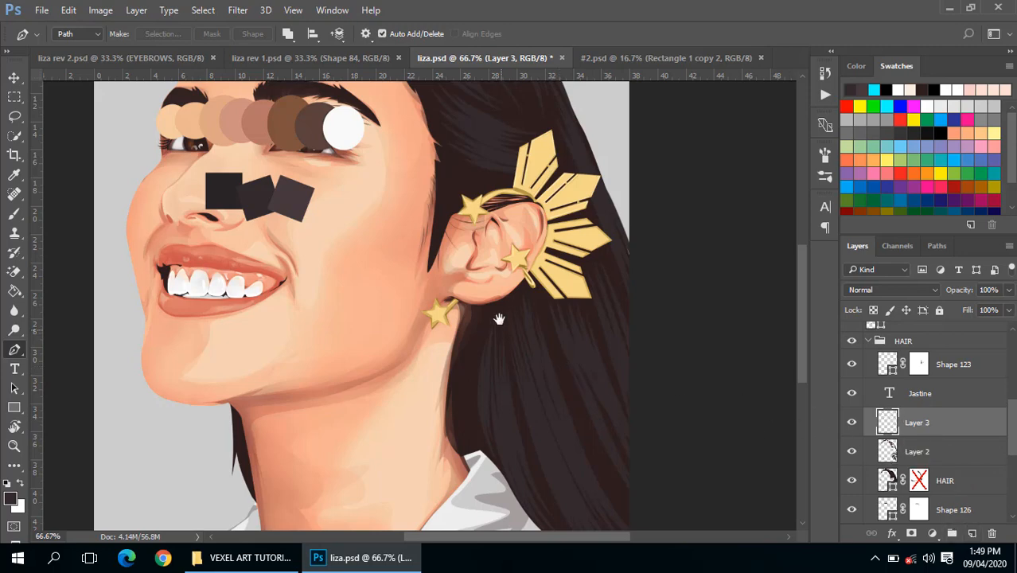
pyautogui.scroll(-2, 500, 319)
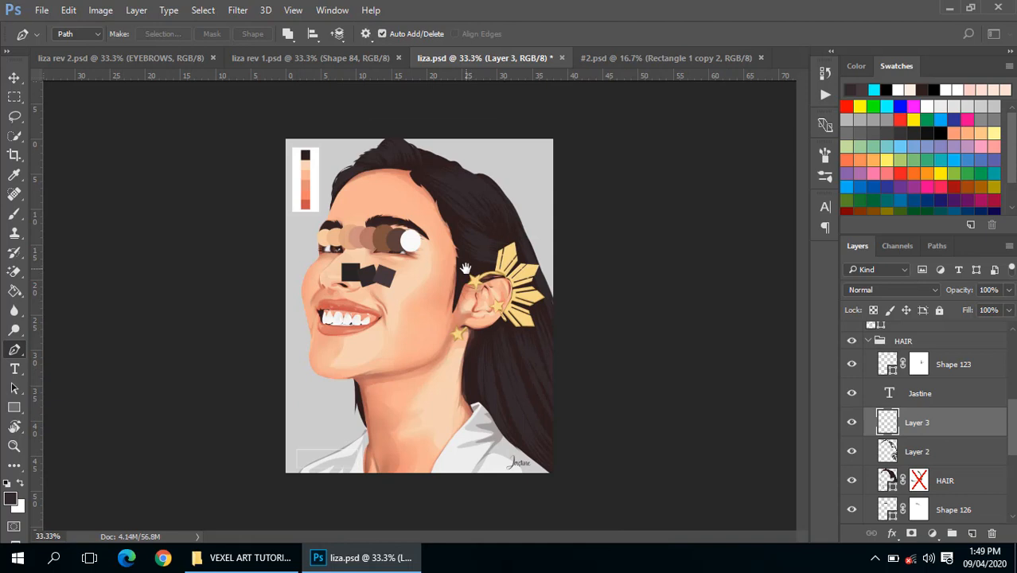
# Make Layer 3 the active layer and show the Layer 1 reference photo over the artwork
pyautogui.scroll(1, 469, 226)
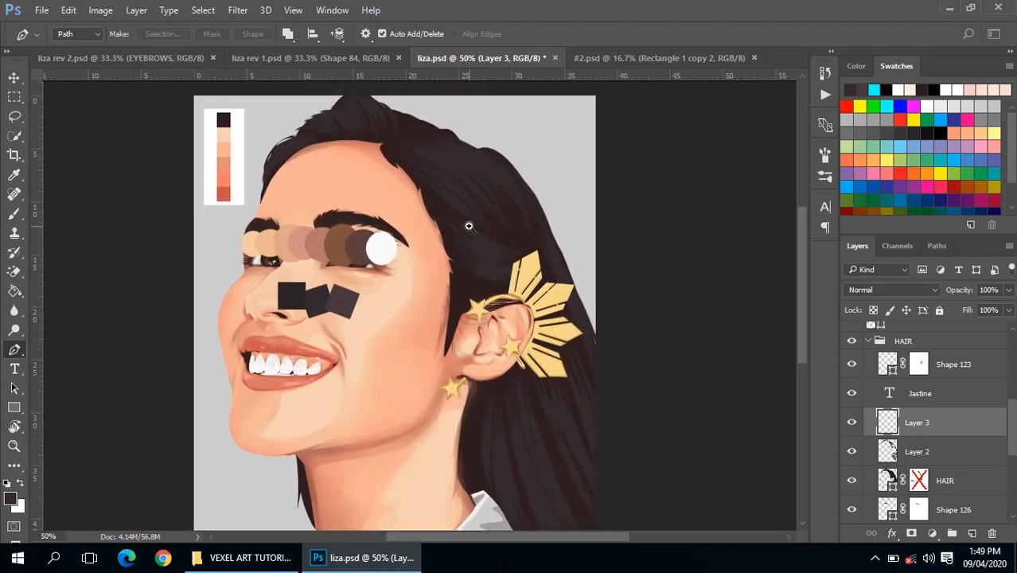
pyautogui.click(889, 454)
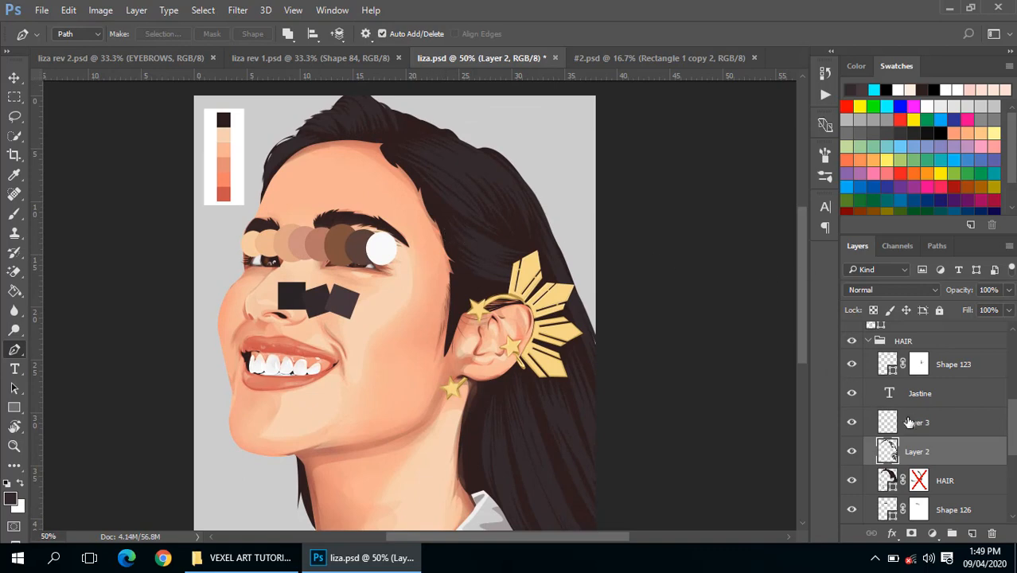
pyautogui.click(886, 425)
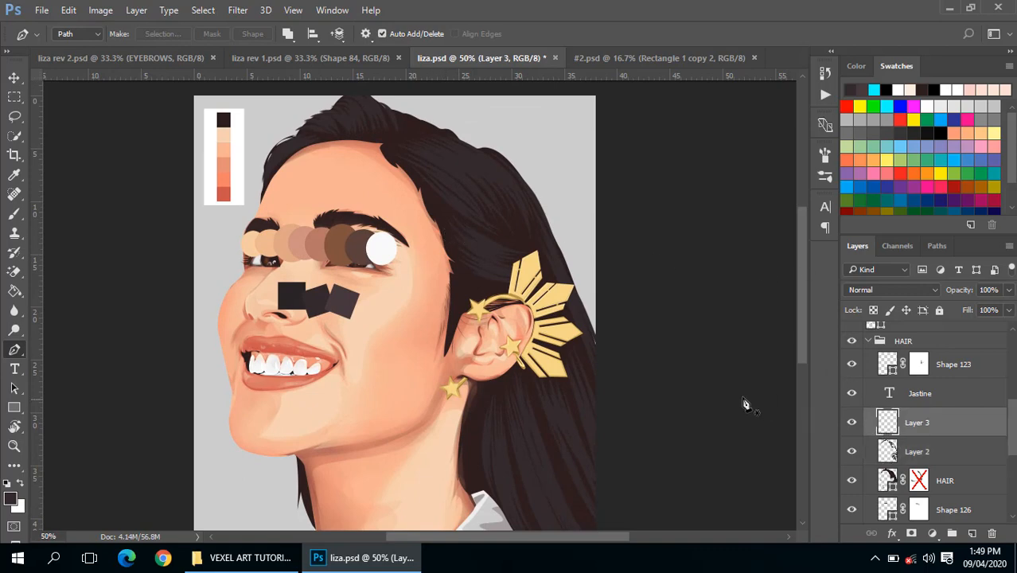
pyautogui.scroll(10, 938, 462)
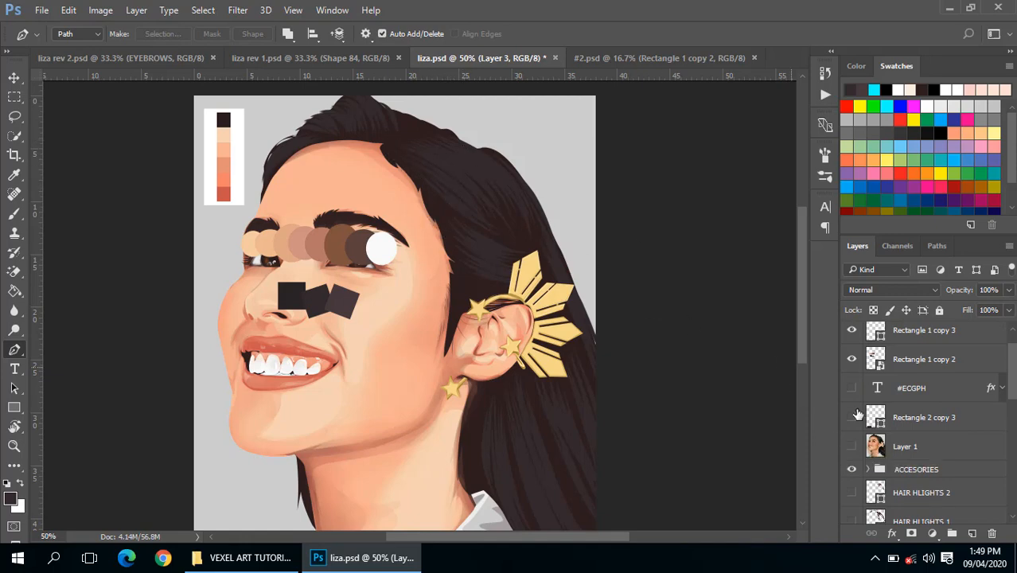
pyautogui.click(852, 446)
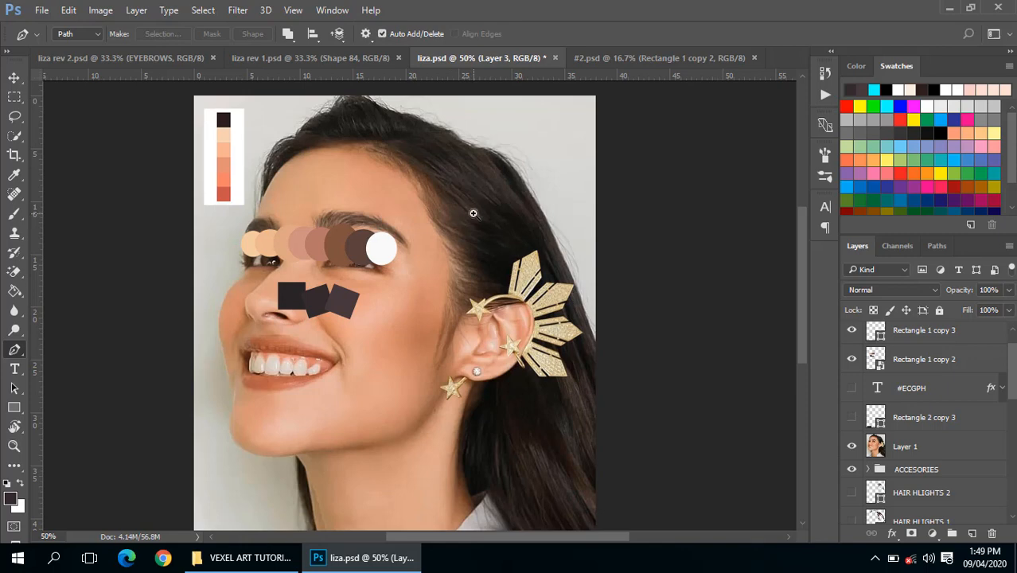
# Draw three curved Pen strand paths from the hairline above the forehead back across the side of the hair
pyautogui.scroll(1, 470, 209)
pyautogui.scroll(-3, 902, 429)
pyautogui.scroll(-2, 898, 497)
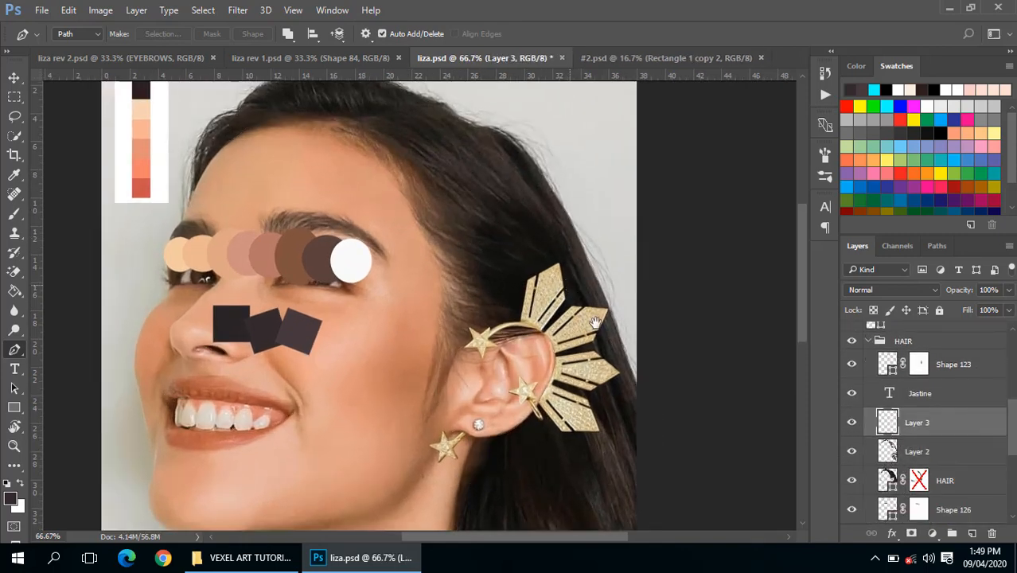
pyautogui.moveTo(446, 145); pyautogui.dragTo(462, 205)
pyautogui.scroll(1, 466, 199)
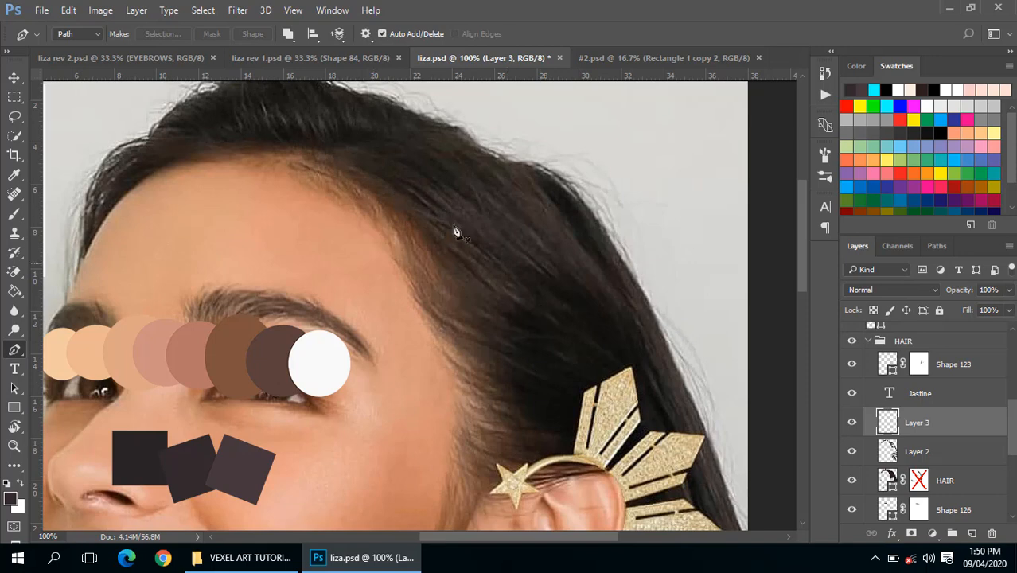
pyautogui.click(357, 173)
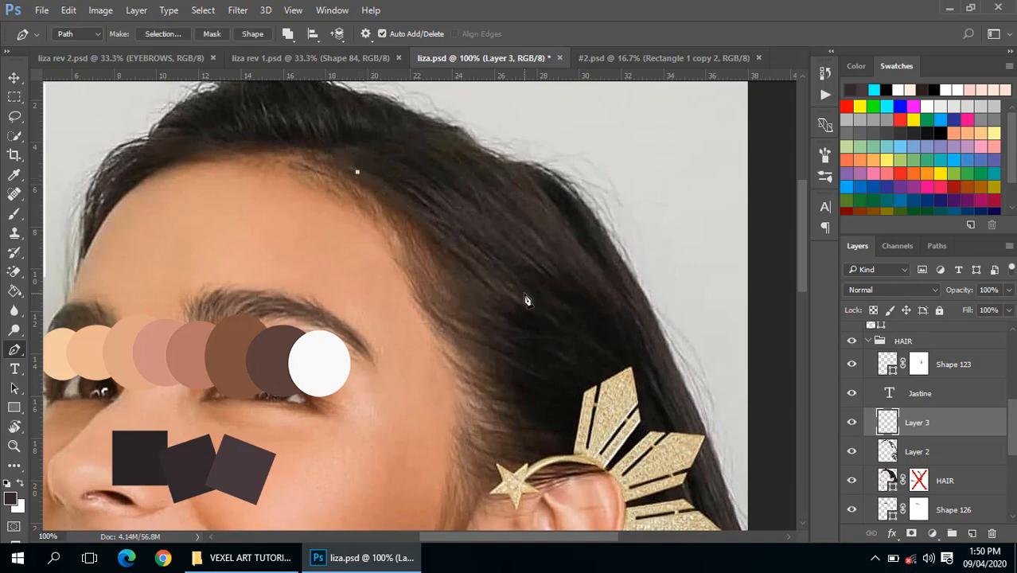
pyautogui.moveTo(525, 297); pyautogui.dragTo(568, 390)
pyautogui.moveTo(519, 271); pyautogui.dragTo(544, 334)
pyautogui.press('Escape')
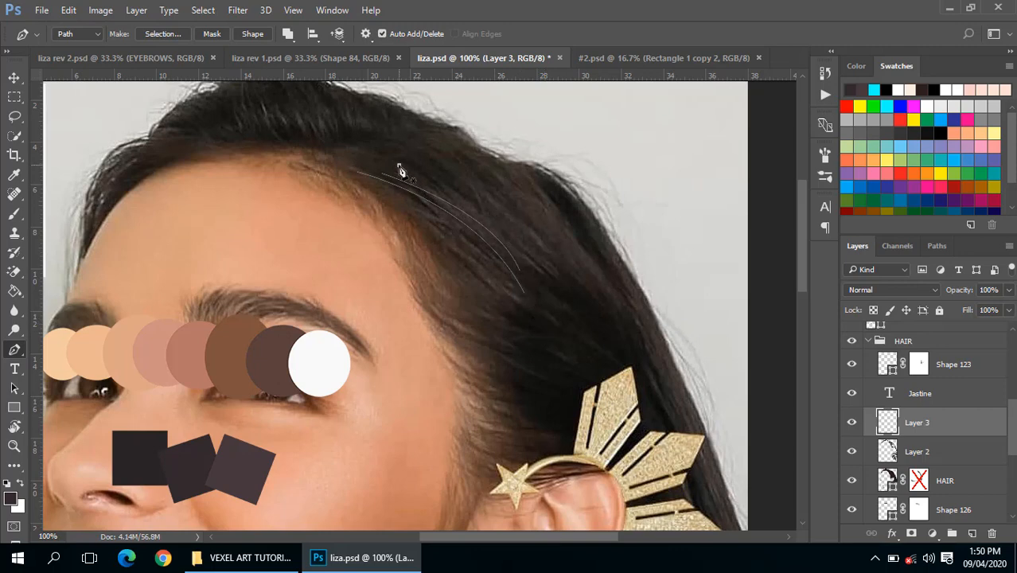
pyautogui.click(398, 166)
pyautogui.moveTo(539, 280); pyautogui.dragTo(584, 371)
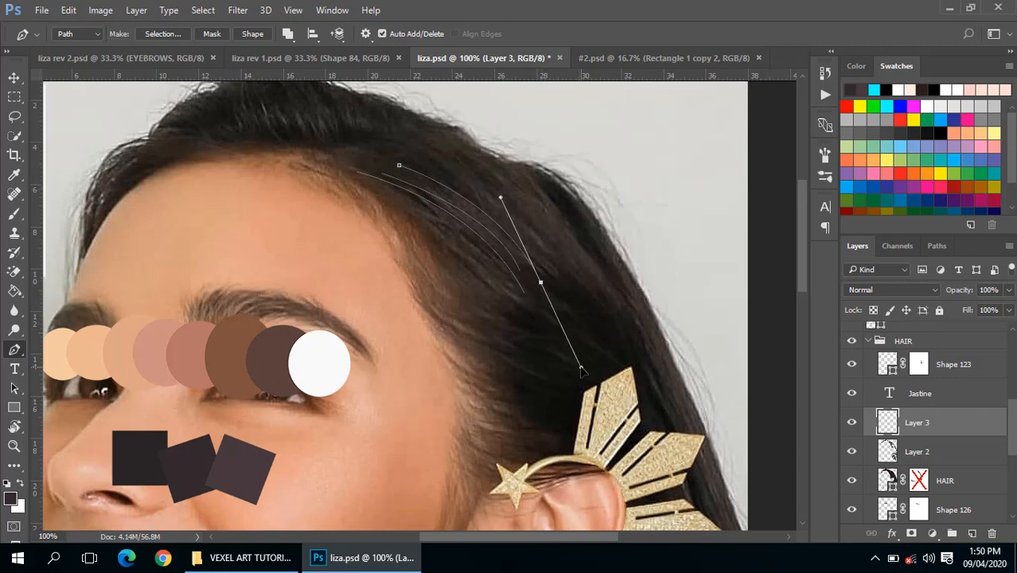
pyautogui.press('Escape')
# Add four more curved strand paths alongside the first ones, ending in the dark hair above the ear
pyautogui.moveTo(539, 294); pyautogui.dragTo(579, 389)
pyautogui.press('Escape')
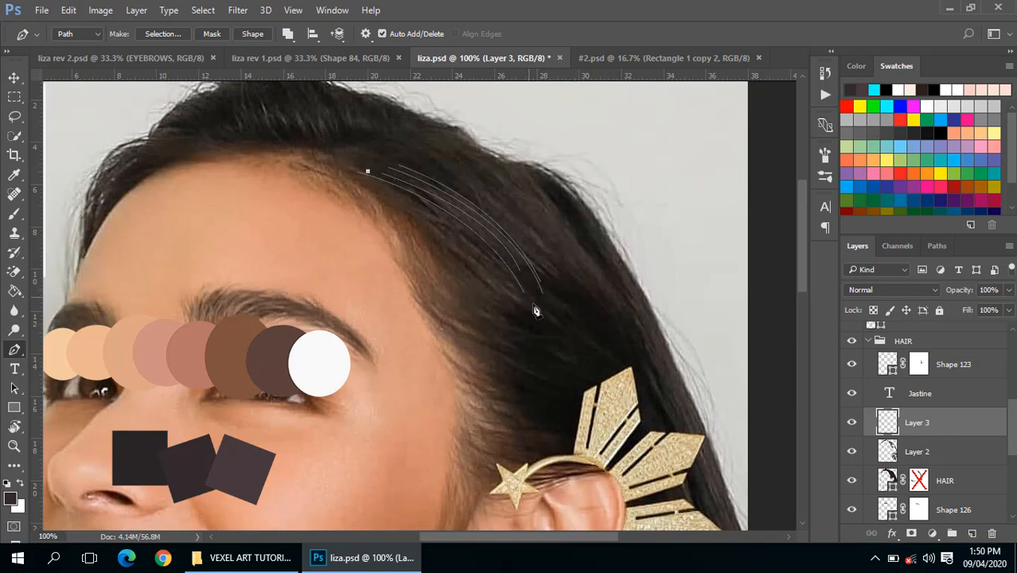
pyautogui.moveTo(536, 311); pyautogui.dragTo(555, 390)
pyautogui.press('Escape')
pyautogui.moveTo(520, 307); pyautogui.dragTo(551, 386)
pyautogui.press('Escape')
pyautogui.moveTo(537, 316); pyautogui.dragTo(661, 362)
pyautogui.press('Escape')
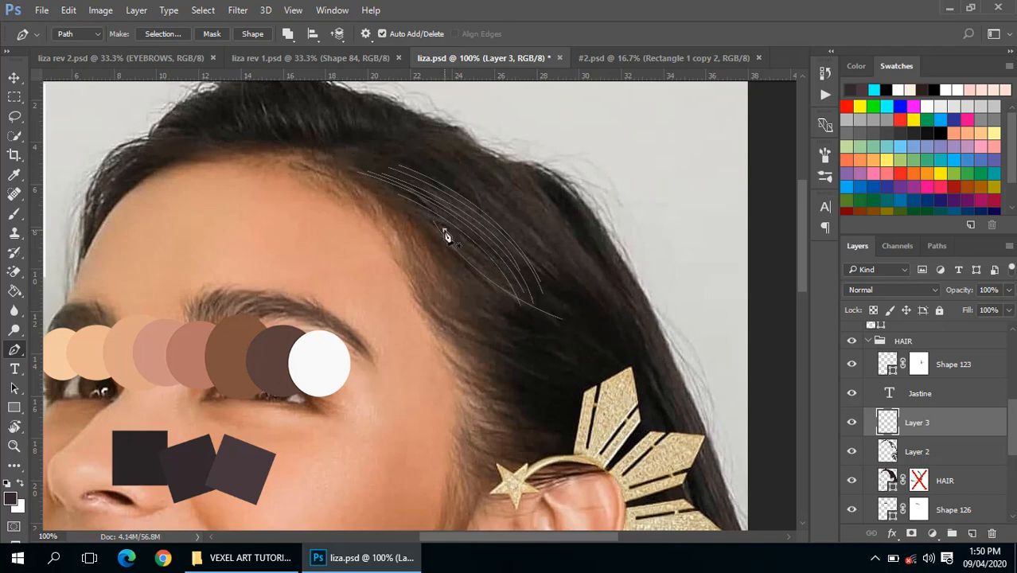
# Extend the strand bundle with paths on its face side and one curving along its upper side
pyautogui.click(445, 230)
pyautogui.moveTo(547, 316); pyautogui.dragTo(621, 322)
pyautogui.press('Escape')
pyautogui.click(467, 244)
pyautogui.press('Escape')
pyautogui.click(450, 181)
pyautogui.moveTo(557, 288); pyautogui.dragTo(578, 319)
pyautogui.press('Escape')
# Draw more curved strand paths on the upper side of the bundle, working toward the outer hair contour
pyautogui.moveTo(549, 285); pyautogui.dragTo(591, 340)
pyautogui.press('Escape')
pyautogui.click(480, 191)
pyautogui.press('Escape')
pyautogui.click(476, 182)
pyautogui.press('Escape')
pyautogui.click(514, 196)
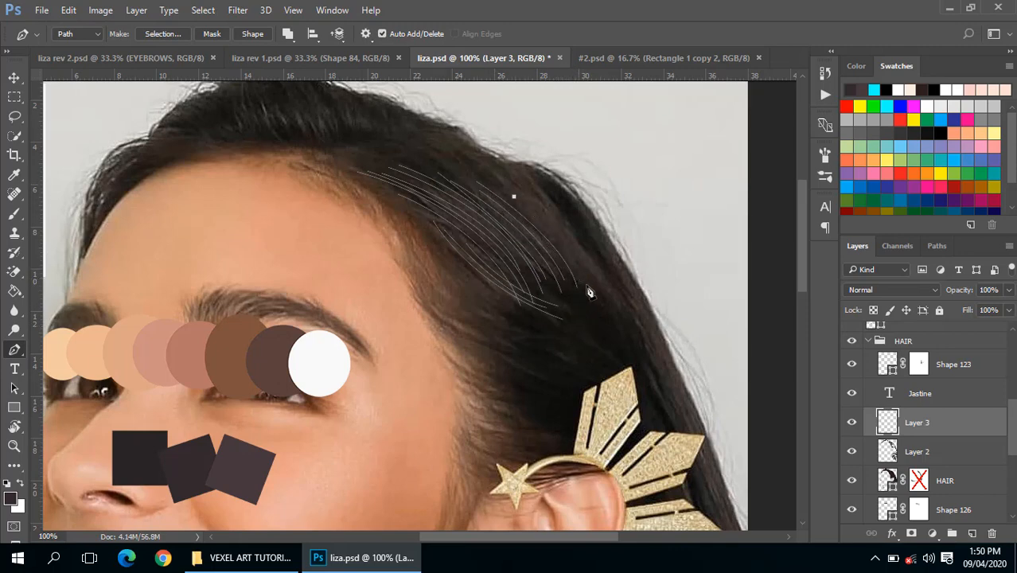
pyautogui.moveTo(595, 300); pyautogui.dragTo(604, 337)
pyautogui.press('Escape')
# Fill in the bundle with strand paths near its outer end and along its lower edge facing the temple
pyautogui.moveTo(583, 295); pyautogui.dragTo(585, 359)
pyautogui.press('Escape')
pyautogui.moveTo(567, 299)
pyautogui.mouseDown()
pyautogui.moveTo(572, 340)
pyautogui.moveTo(440, 261)
pyautogui.moveTo(504, 246)
pyautogui.mouseUp()
pyautogui.press('Escape')
pyautogui.click(347, 175)
pyautogui.press('Escape')
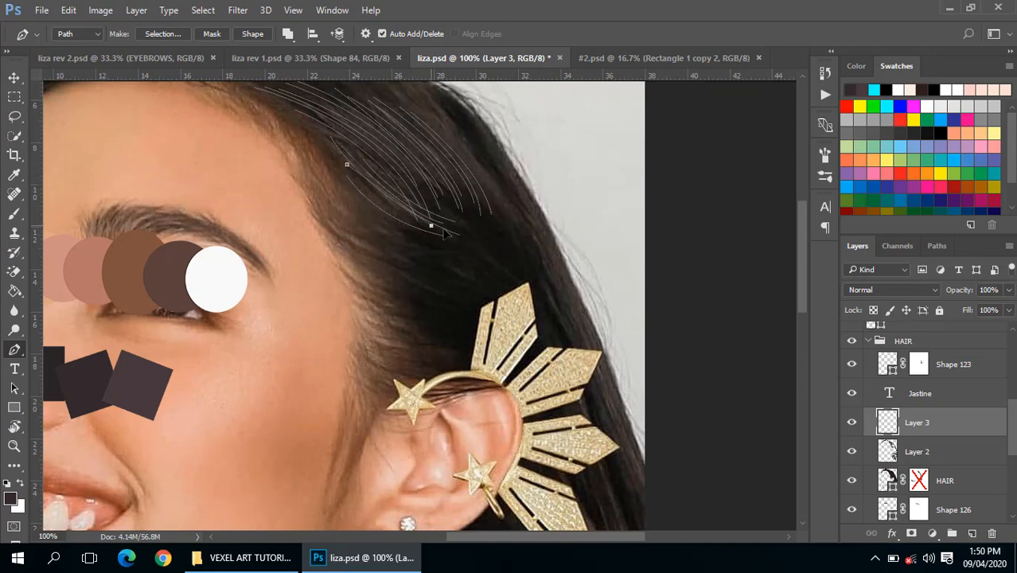
pyautogui.moveTo(431, 223)
pyautogui.mouseDown()
pyautogui.moveTo(472, 235)
pyautogui.moveTo(481, 264)
pyautogui.moveTo(501, 264)
pyautogui.moveTo(505, 279)
pyautogui.mouseUp()
pyautogui.press('Escape')
pyautogui.press('Escape')
# Draw three short curved strand paths below the main bundle, between the temple and the ear cuff
pyautogui.click(386, 236)
pyautogui.press('Escape')
pyautogui.click(376, 240)
pyautogui.press('Escape')
pyautogui.click(376, 246)
pyautogui.press('Escape')
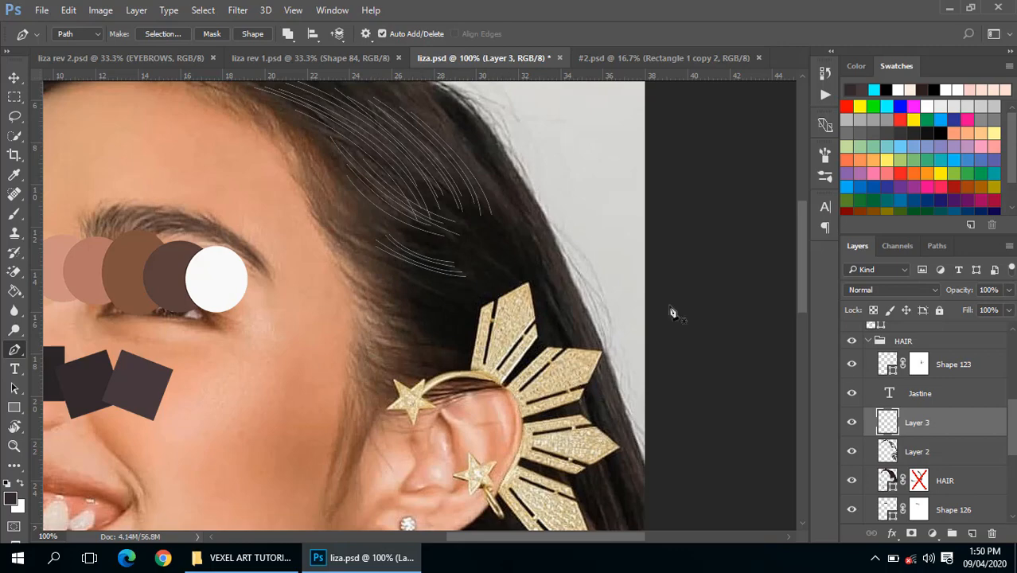
# Hide the Layer 1 reference photo and sample the dark square swatch nearest the ear as the foreground color
pyautogui.scroll(5, 872, 405)
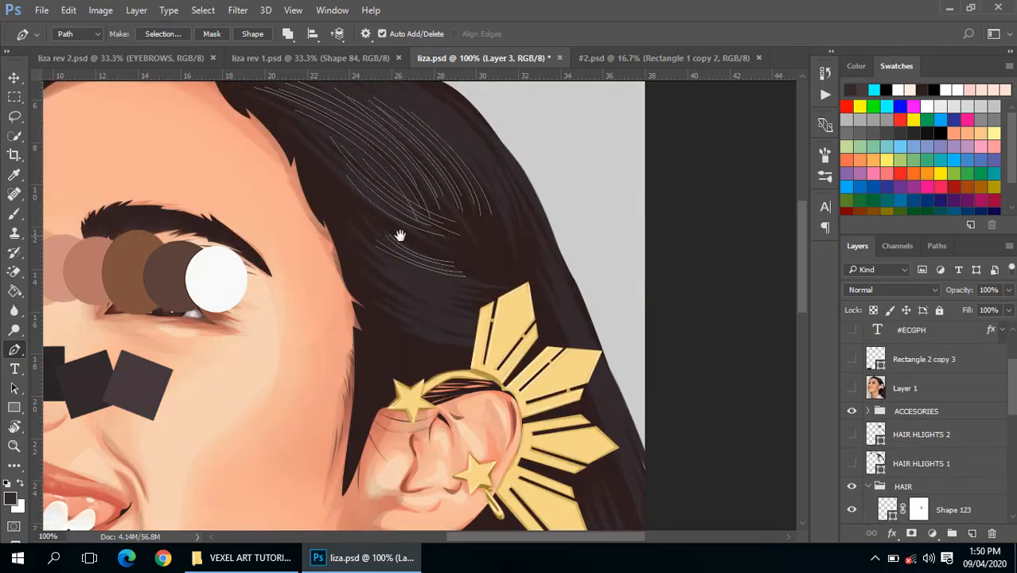
pyautogui.hotkey('ctrl', '-')
pyautogui.hotkey('ctrl', '-')
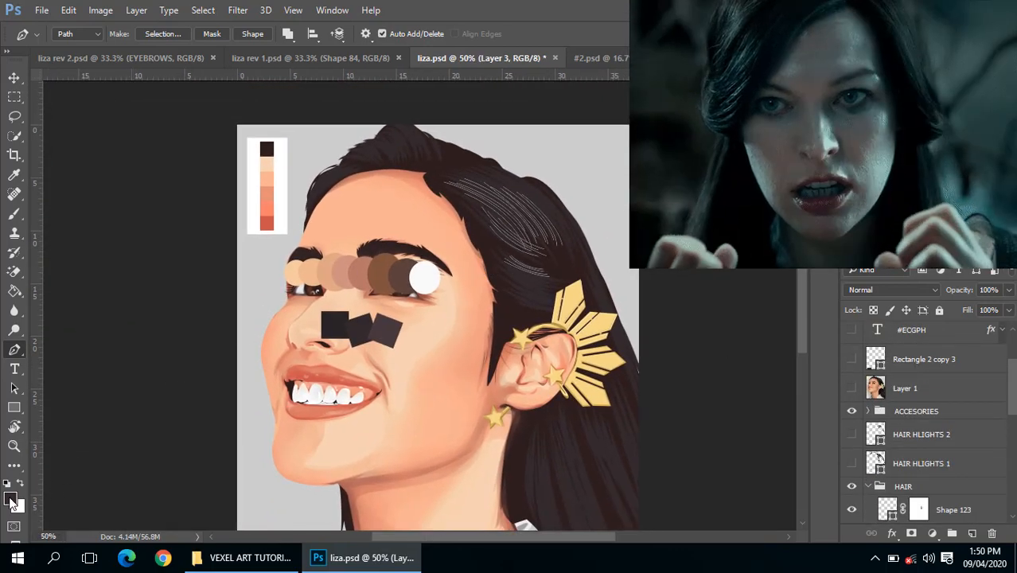
pyautogui.click(11, 498)
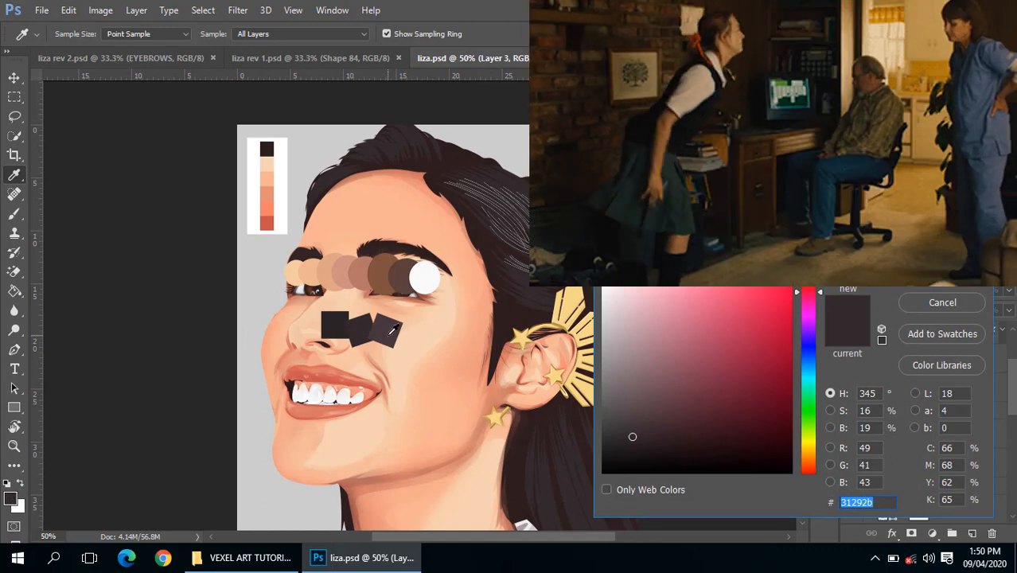
pyautogui.click(388, 331)
pyautogui.click(942, 277)
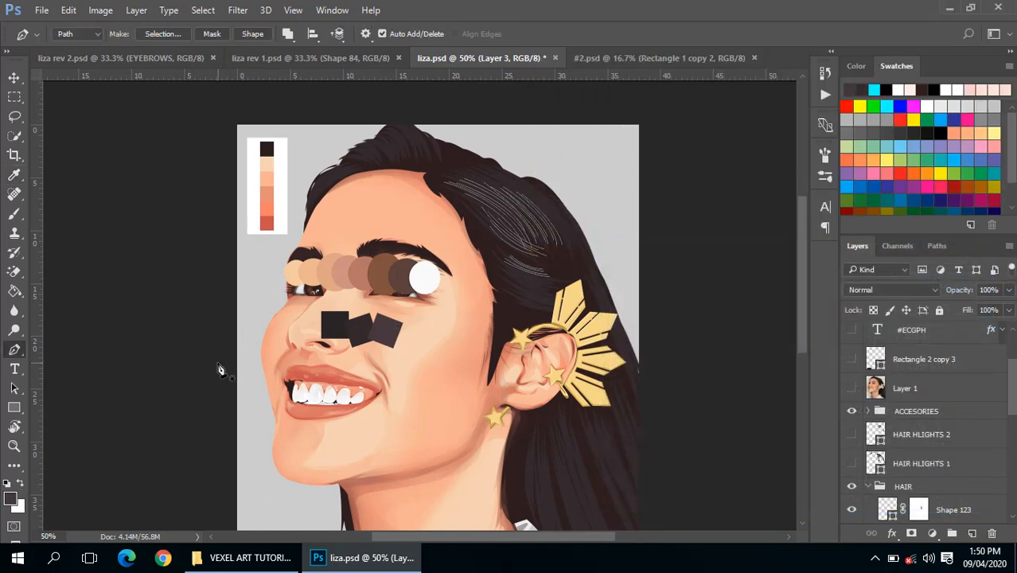
# Stroke the strand paths on Layer 3 using the Brush with Simulate Pressure
pyautogui.press('b')
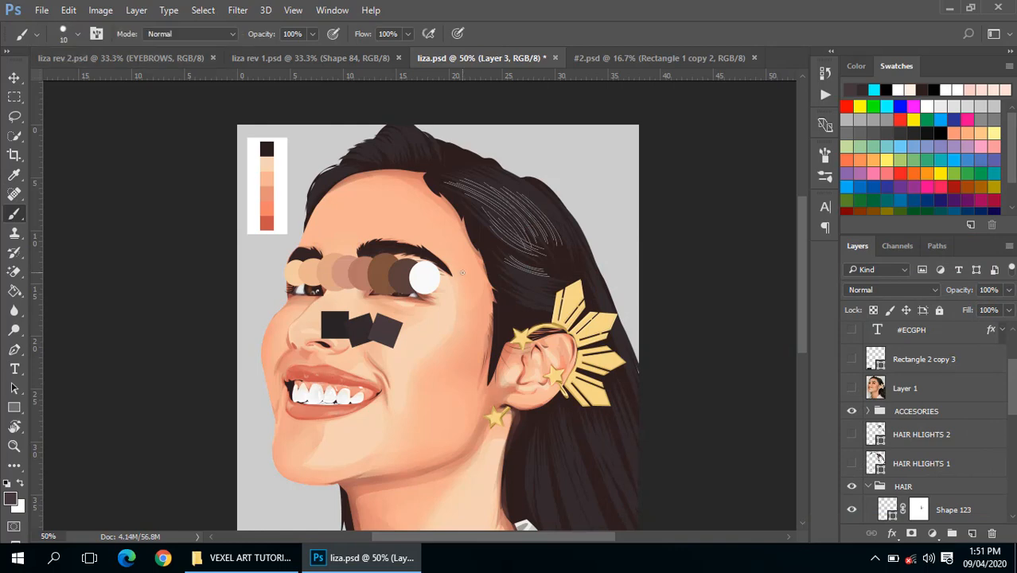
pyautogui.press('p')
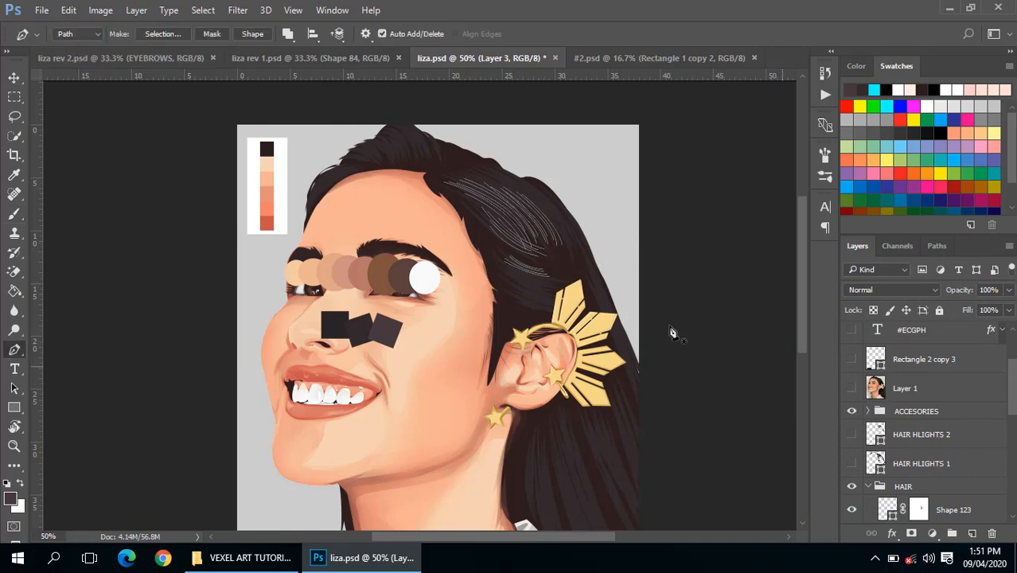
pyautogui.rightClick(491, 220)
pyautogui.click(526, 283)
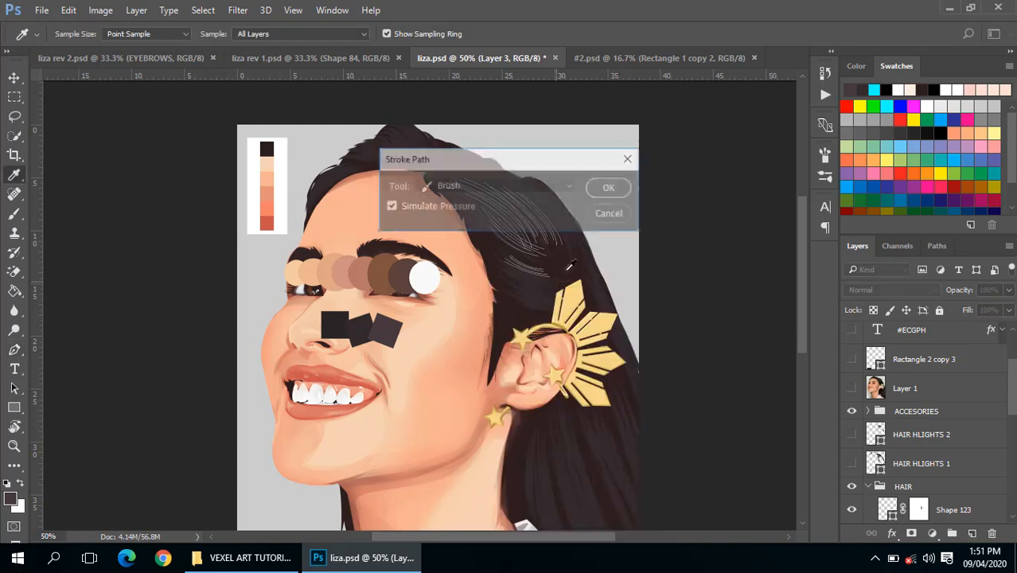
pyautogui.click(604, 188)
pyautogui.press('Return')
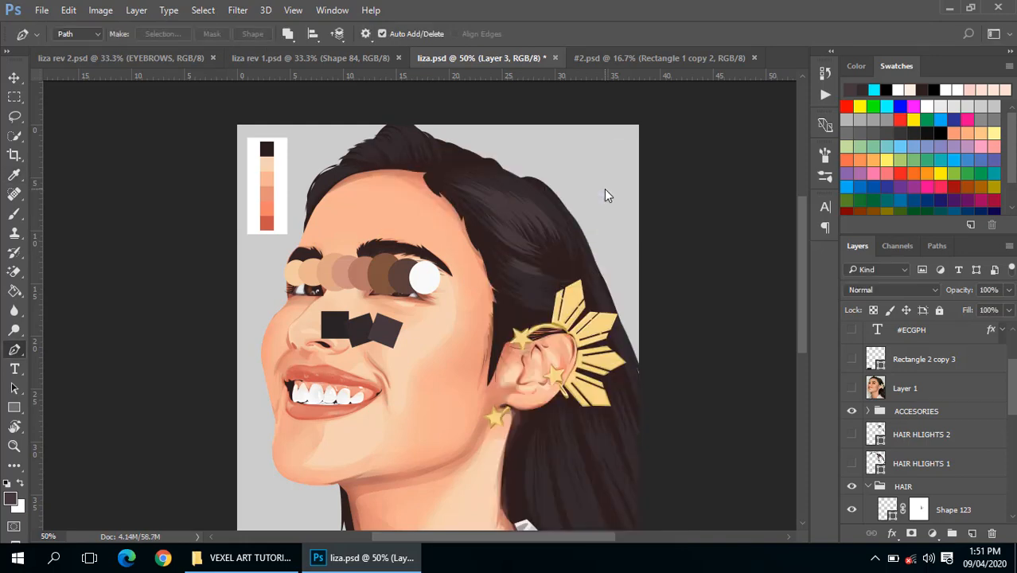
# Examine the stroked highlight strands up close and across the whole hair
pyautogui.moveTo(604, 190); pyautogui.dragTo(593, 188)
pyautogui.keyDown('ctrl'); pyautogui.click(590, 189); pyautogui.keyUp('ctrl')
pyautogui.keyDown('ctrl'); pyautogui.click(570, 183); pyautogui.keyUp('ctrl')
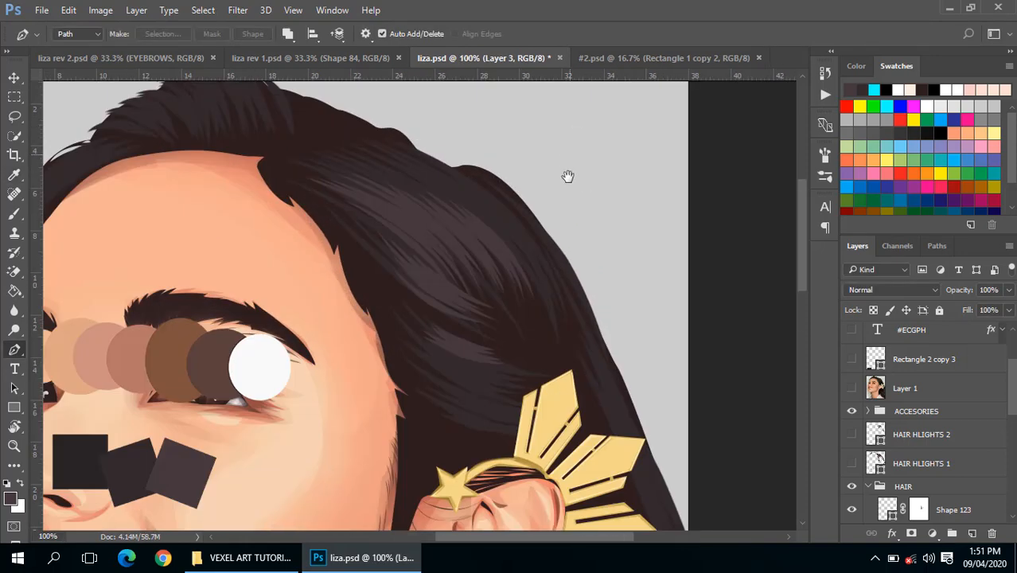
pyautogui.moveTo(534, 239); pyautogui.dragTo(585, 214)
pyautogui.keyDown('alt'); pyautogui.click(585, 213); pyautogui.keyUp('alt')
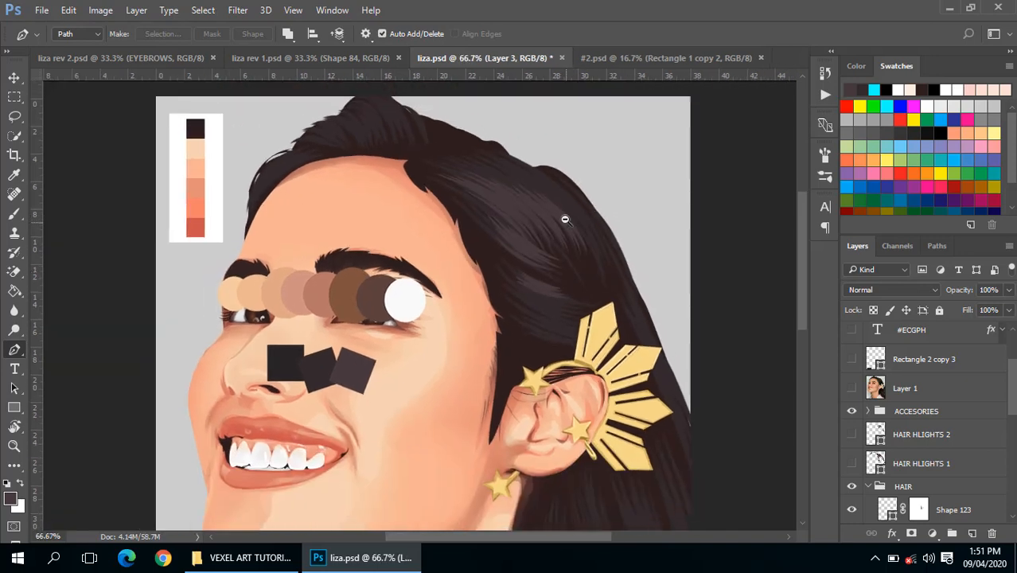
pyautogui.keyDown('alt'); pyautogui.click(582, 207); pyautogui.keyUp('alt')
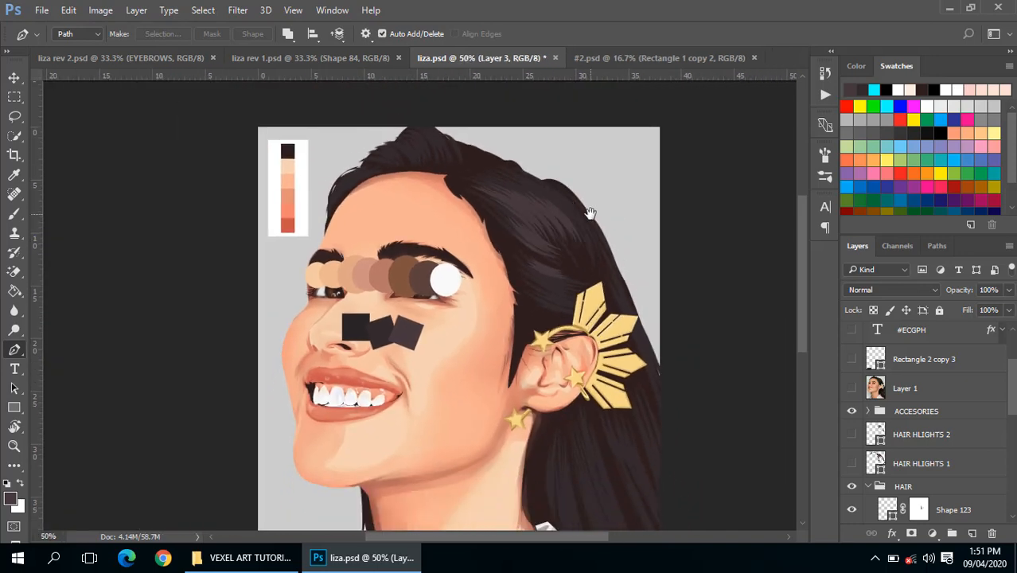
pyautogui.moveTo(590, 213); pyautogui.dragTo(567, 225)
pyautogui.keyDown('ctrl'); pyautogui.click(552, 227); pyautogui.keyUp('ctrl')
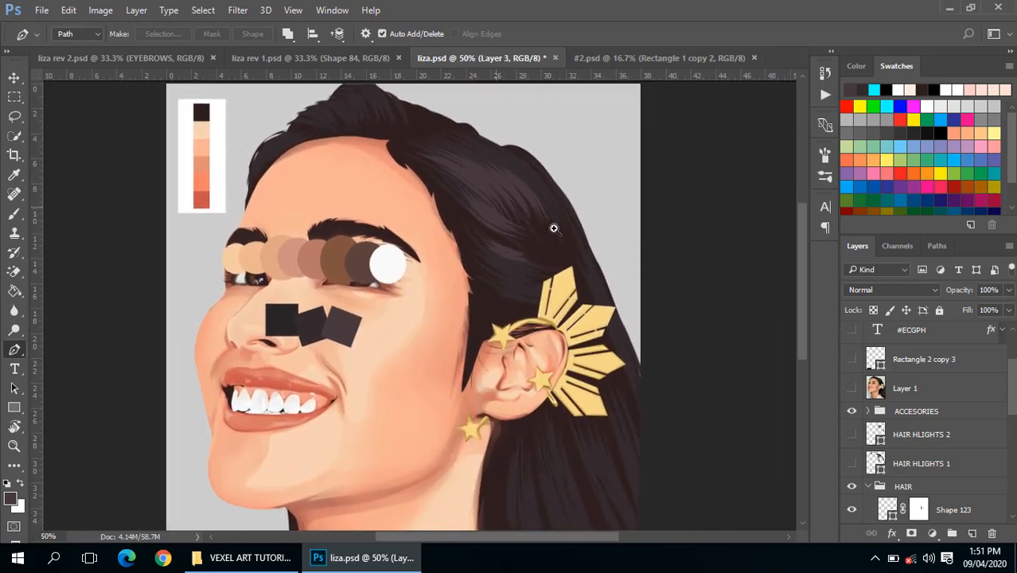
pyautogui.keyDown('alt'); pyautogui.click(555, 297); pyautogui.keyUp('alt')
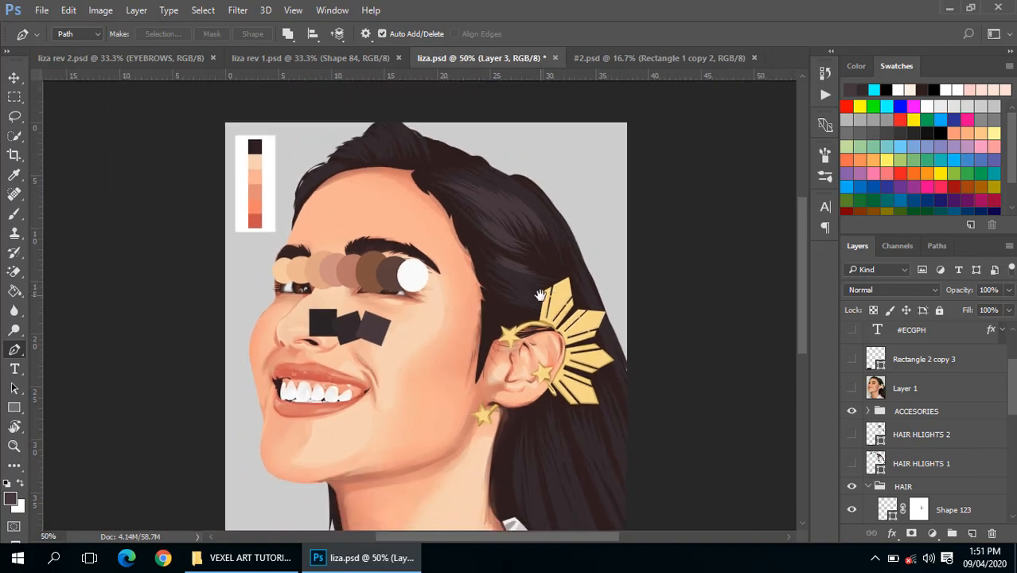
# Undo the brush stroke on Layer 3 and bring back the unstroked strand paths
pyautogui.scroll(-3, 878, 452)
pyautogui.hotkey('ctrl', 'alt', 'z')
pyautogui.hotkey('ctrl', 'alt', 'z')
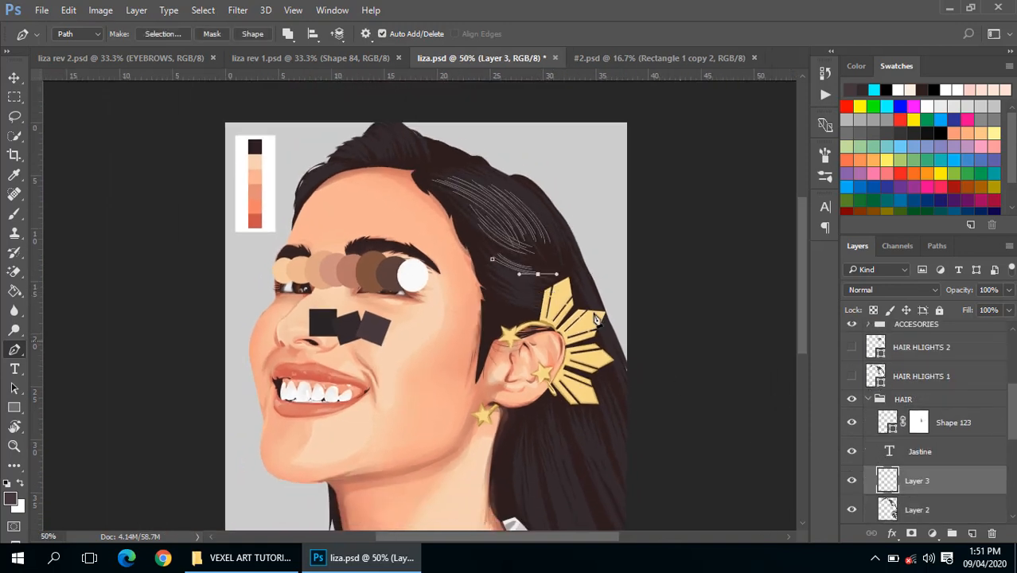
# Show the Layer 1 reference photo over the artwork again while keeping Layer 3 active
pyautogui.scroll(1, 540, 256)
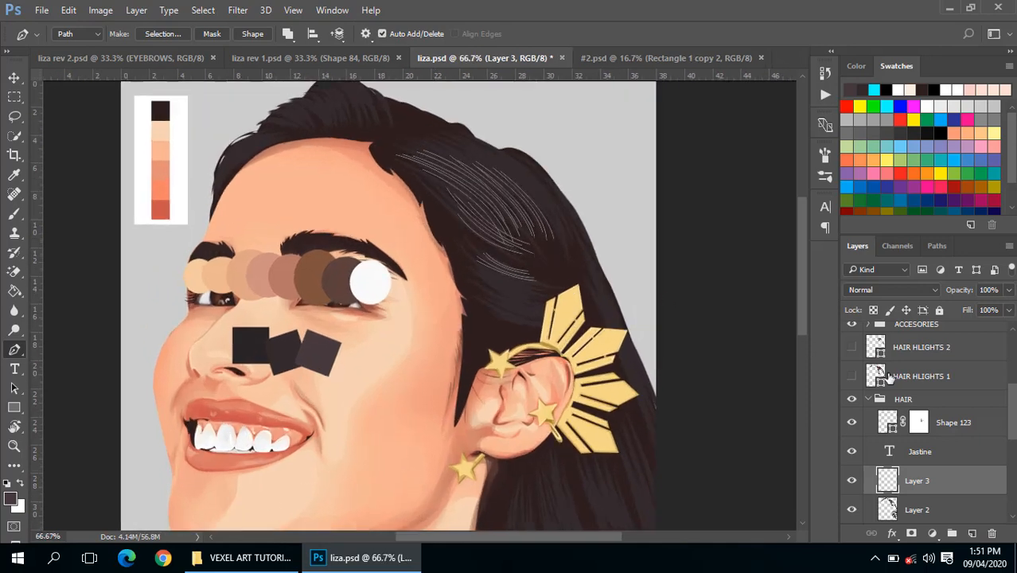
pyautogui.scroll(2, 877, 370)
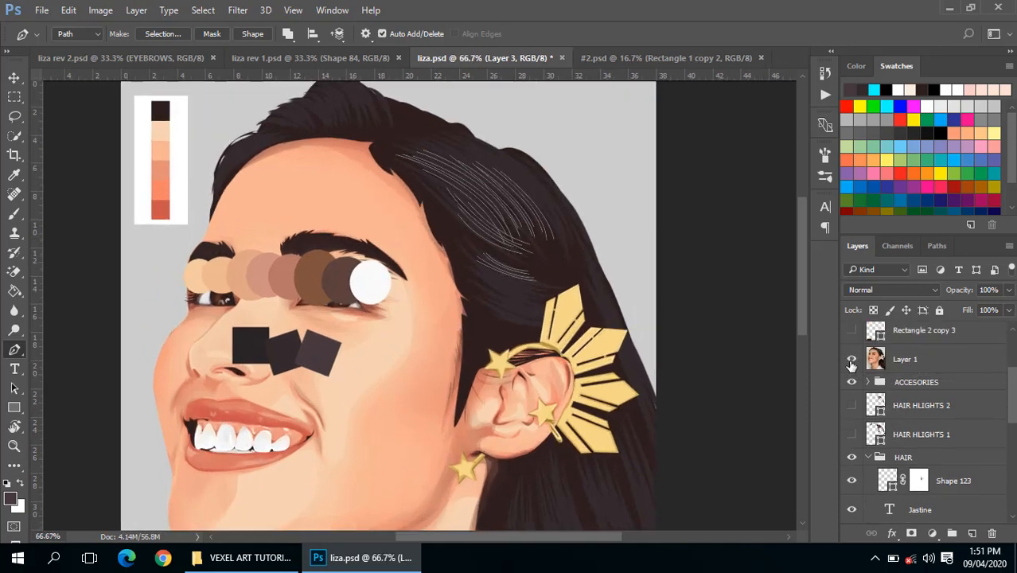
pyautogui.click(852, 359)
pyautogui.scroll(1, 542, 299)
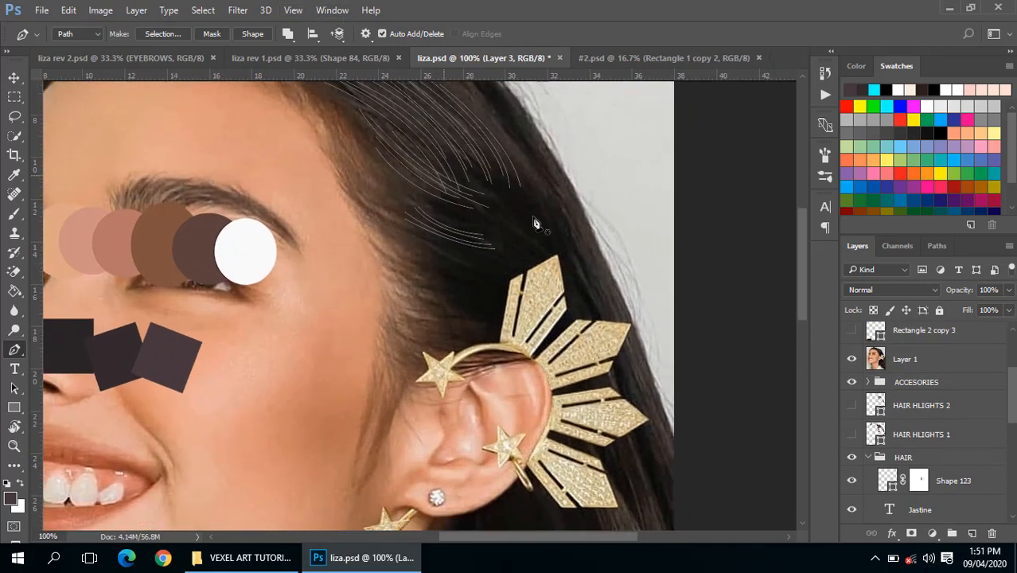
# Draw two strand paths from below the ear cuff down to the hair's outer edge
pyautogui.scroll(-1, 539, 224)
pyautogui.moveTo(573, 286); pyautogui.dragTo(494, 161)
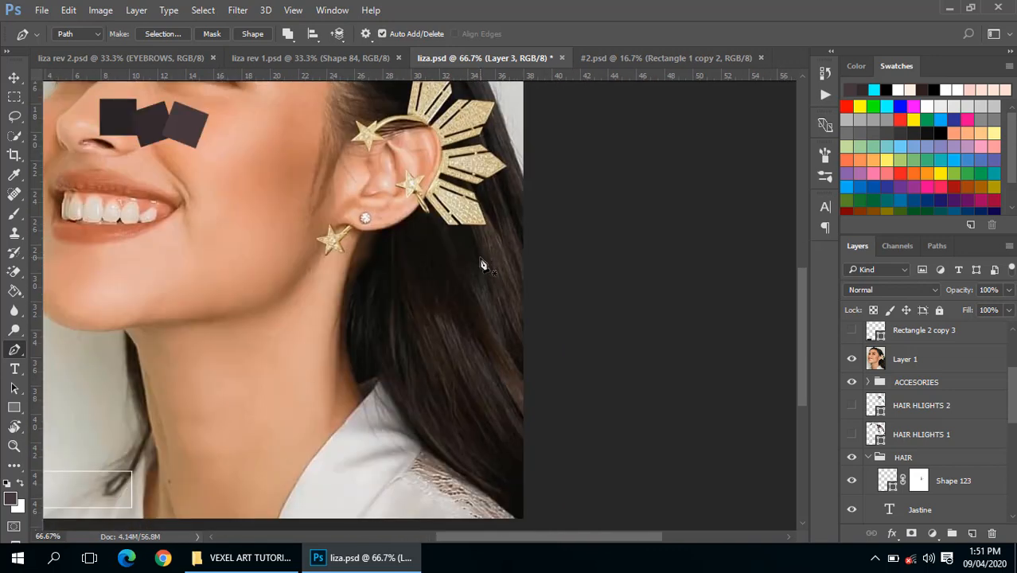
pyautogui.click(477, 228)
pyautogui.moveTo(524, 352); pyautogui.dragTo(544, 382)
pyautogui.press('Escape')
pyautogui.click(483, 230)
pyautogui.moveTo(522, 341); pyautogui.dragTo(538, 356)
pyautogui.press('Escape')
# Add three more strand paths below the ear cuff, two along the outer edge and one further in
pyautogui.click(491, 230)
pyautogui.moveTo(515, 309); pyautogui.dragTo(521, 360)
pyautogui.press('Escape')
pyautogui.click(497, 230)
pyautogui.press('Escape')
pyautogui.press('Escape')
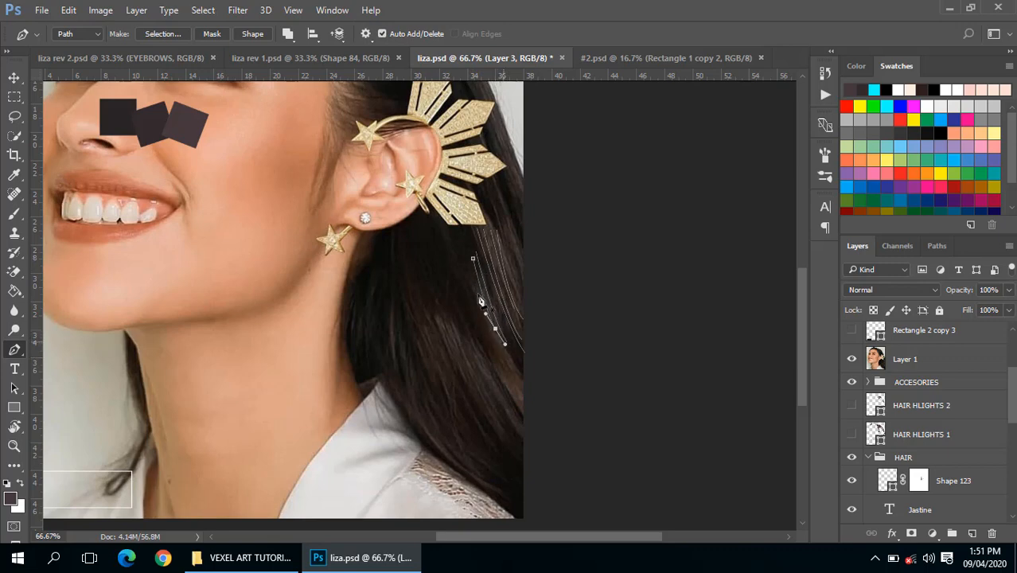
pyautogui.press('Escape')
# Draw two additional strand paths on the inner side of the group below the ear cuff
pyautogui.click(473, 270)
pyautogui.moveTo(495, 341); pyautogui.dragTo(517, 362)
pyautogui.press('Escape')
pyautogui.click(473, 250)
pyautogui.press('Escape')
pyautogui.click(404, 294)
pyautogui.moveTo(454, 397); pyautogui.dragTo(477, 417)
pyautogui.press('Escape')
pyautogui.click(414, 301)
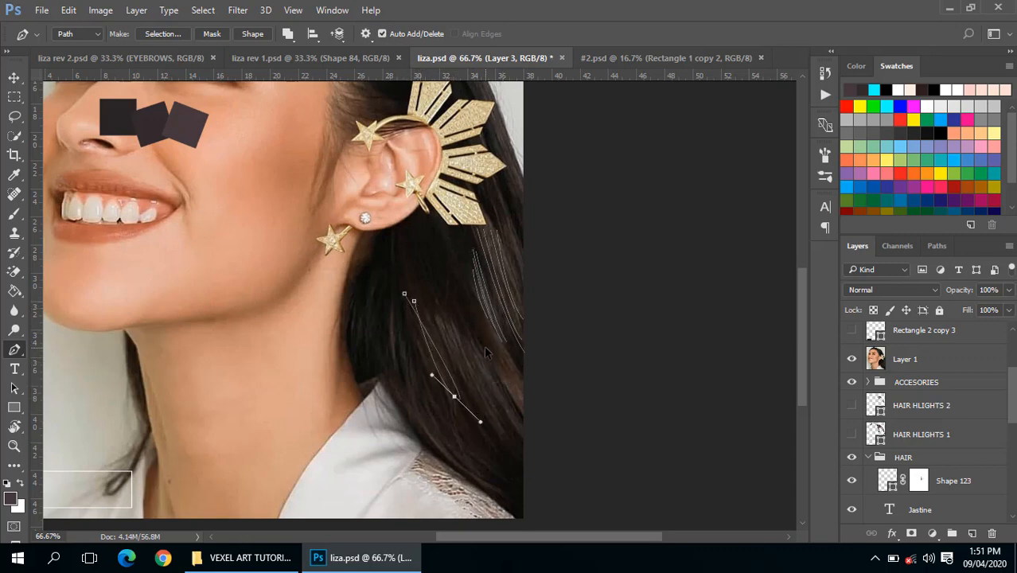
pyautogui.hotkey('ctrl', 'z')
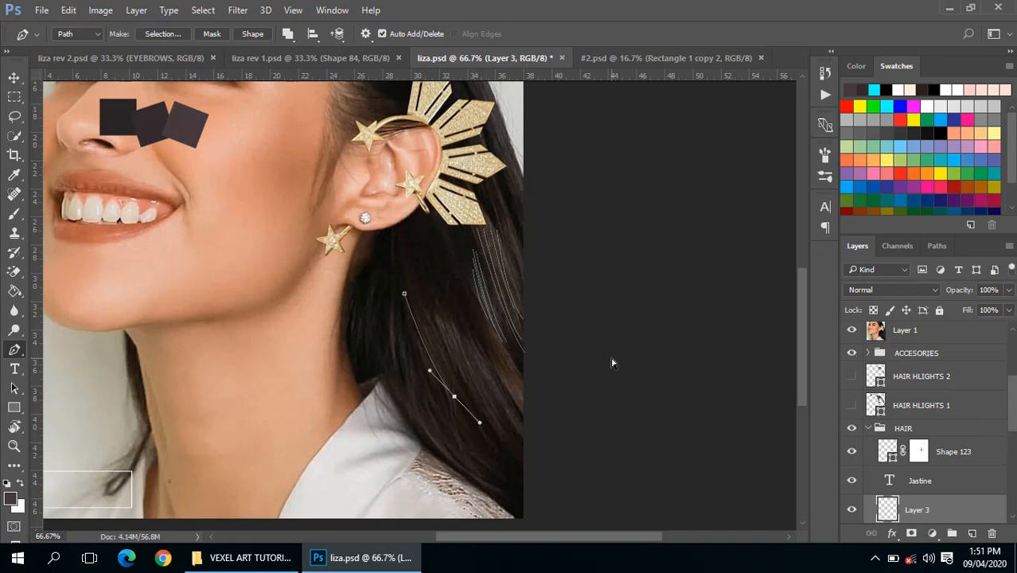
pyautogui.hotkey('ctrl', 'alt', 'z')
pyautogui.hotkey('ctrl', 'alt', 'z')
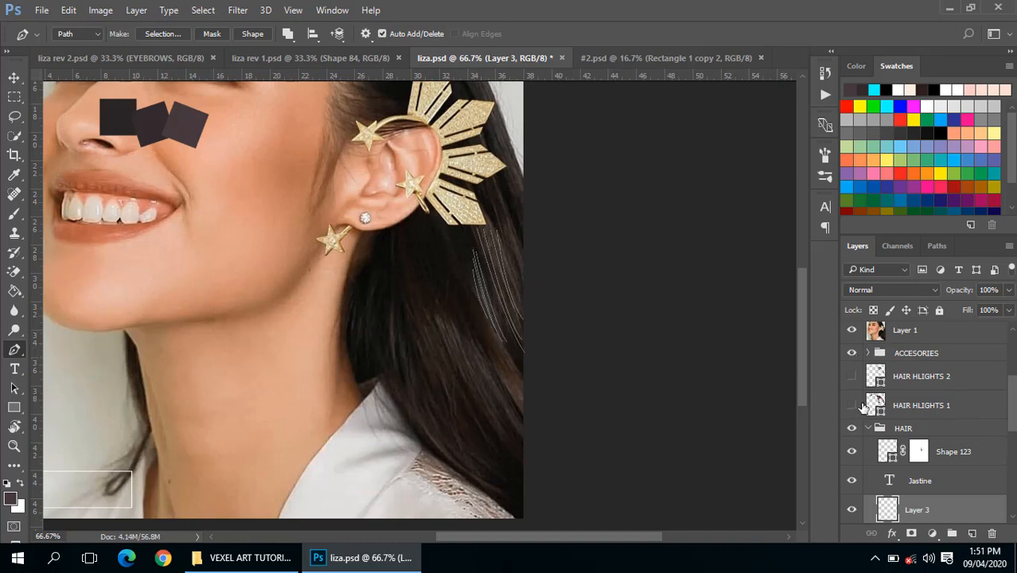
# Hide the Layer 1 reference photo and stroke the strand paths below the ear cuff on Layer 3
pyautogui.scroll(2, 863, 408)
pyautogui.click(852, 417)
pyautogui.rightClick(478, 292)
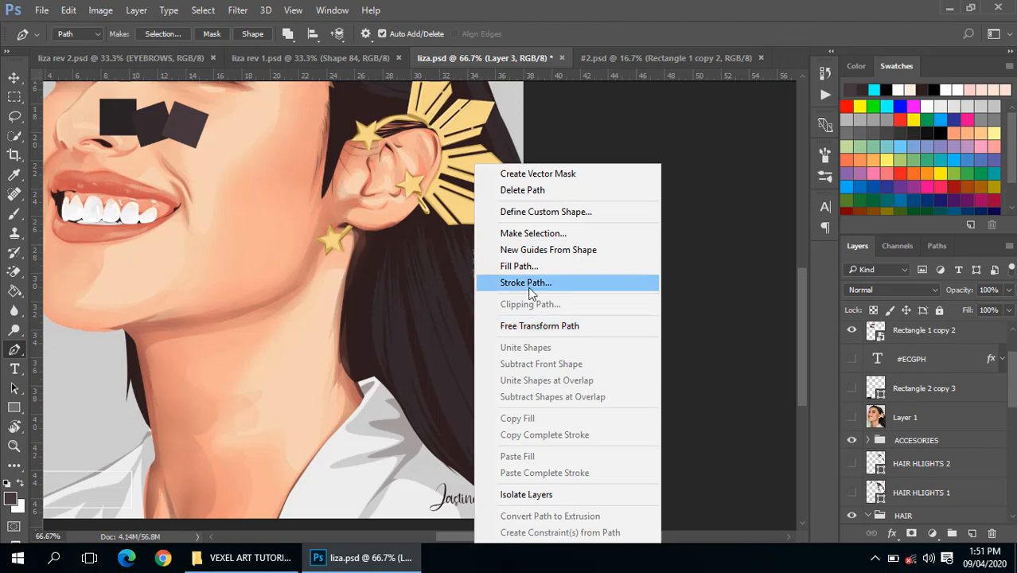
pyautogui.click(525, 282)
pyautogui.click(590, 189)
pyautogui.hotkey('ctrl', '-')
pyautogui.hotkey('ctrl', '-')
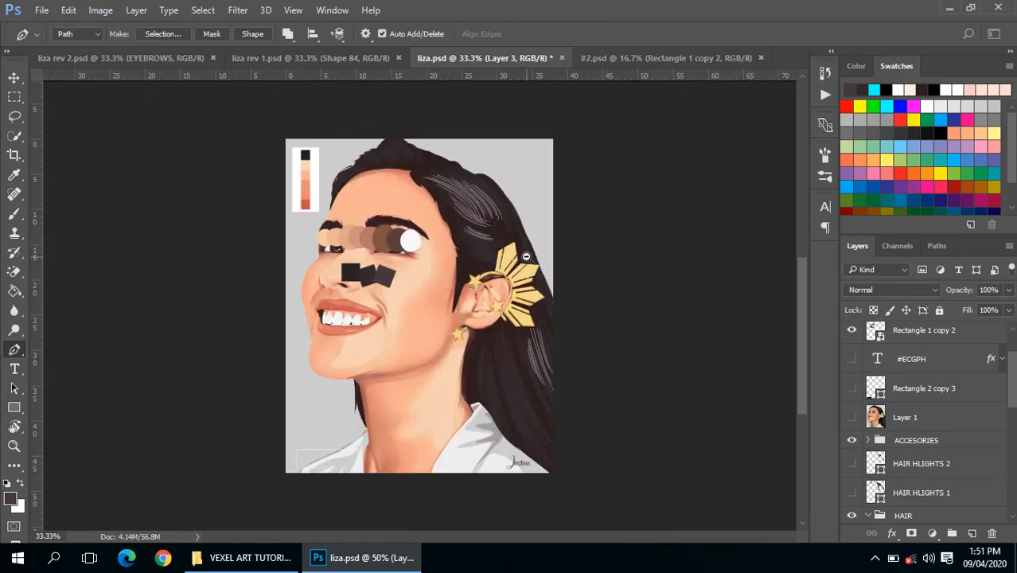
pyautogui.press('Return')
# Draw three long strand paths down the middle of the lower hair, inward from the group below the ear cuff
pyautogui.keyDown('ctrl'); pyautogui.click(545, 355); pyautogui.keyUp('ctrl')
pyautogui.keyDown('ctrl'); pyautogui.click(544, 356); pyautogui.keyUp('ctrl')
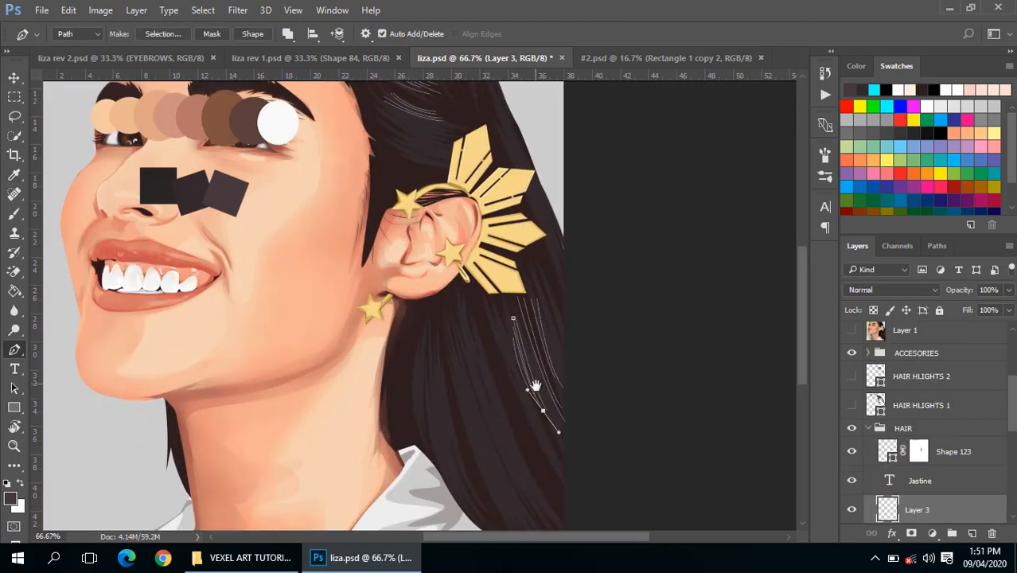
pyautogui.moveTo(535, 386); pyautogui.dragTo(553, 320)
pyautogui.keyDown('ctrl'); pyautogui.click(554, 320); pyautogui.keyUp('ctrl')
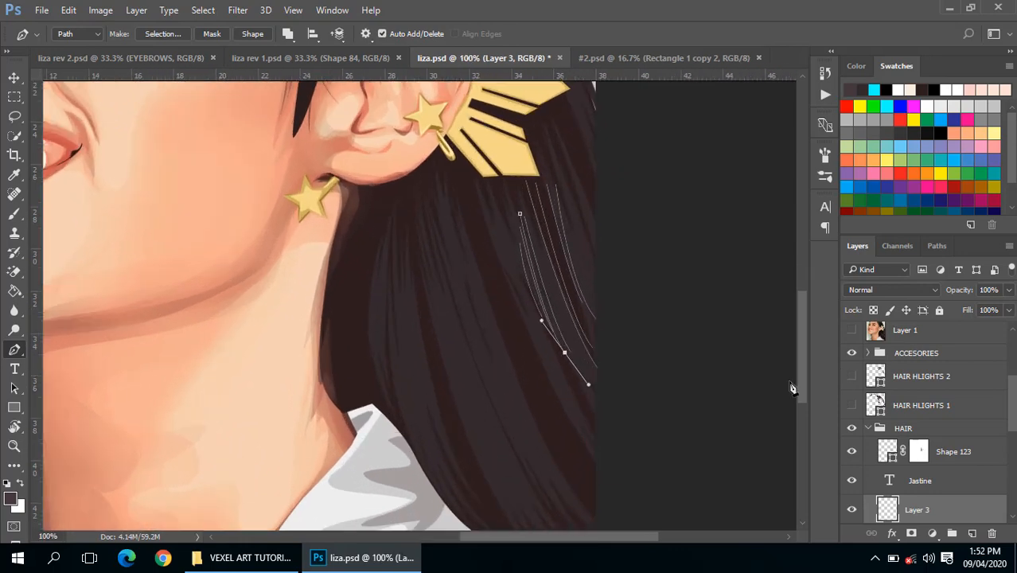
pyautogui.press('Return')
pyautogui.scroll(-2, 890, 458)
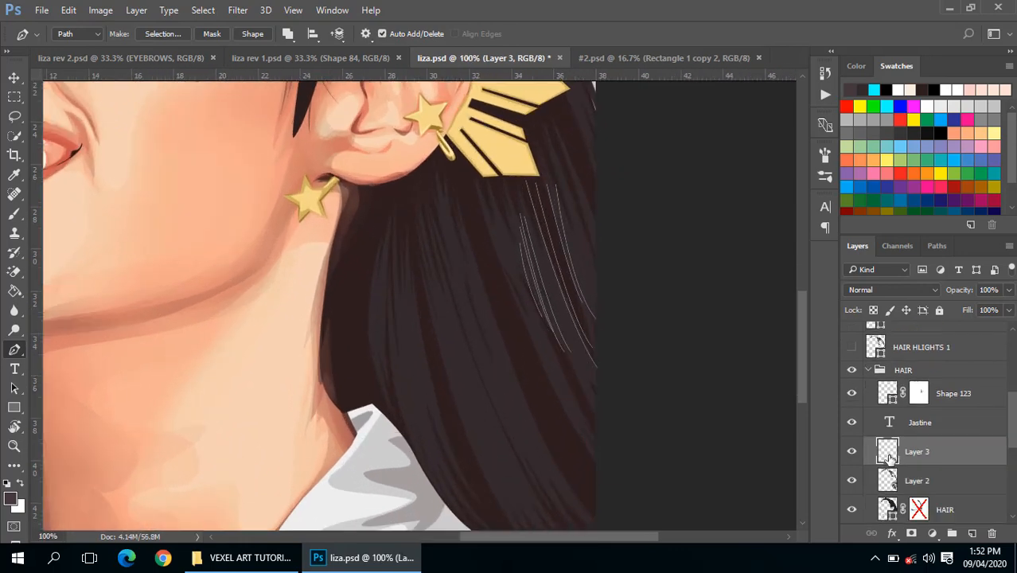
pyautogui.moveTo(475, 293); pyautogui.dragTo(466, 215)
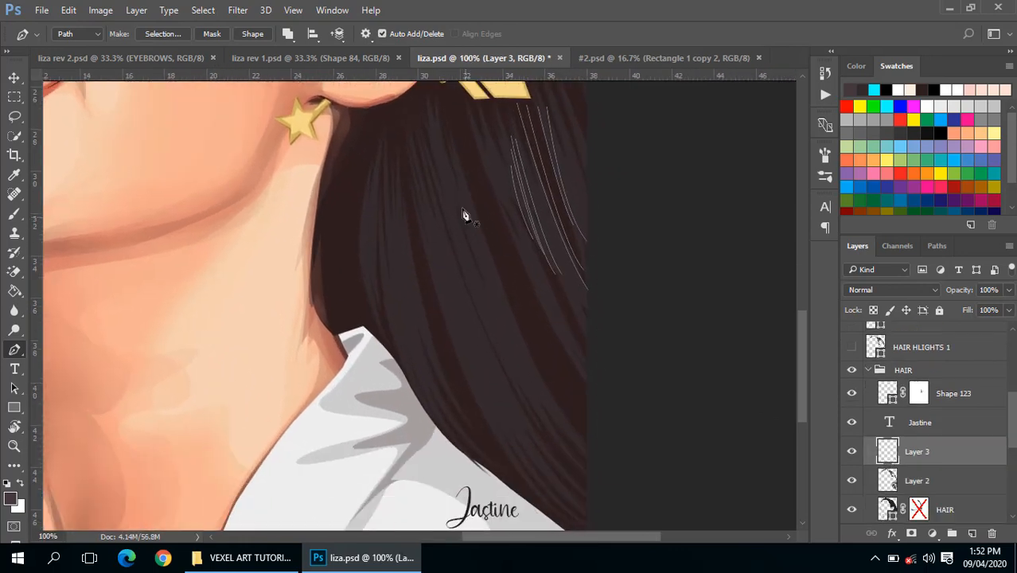
pyautogui.click(460, 198)
pyautogui.moveTo(553, 410); pyautogui.dragTo(599, 449)
pyautogui.moveTo(517, 341); pyautogui.dragTo(546, 412)
pyautogui.press('Escape')
pyautogui.click(453, 189)
pyautogui.press('Escape')
# Add two more long strand paths starting at the upper end of the middle group in the lower hair
pyautogui.click(445, 186)
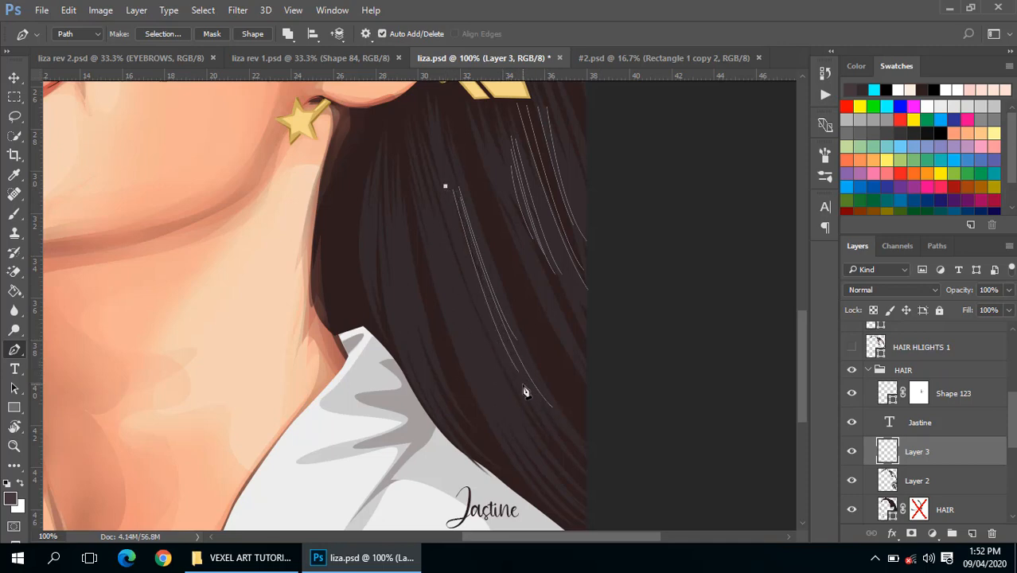
pyautogui.moveTo(509, 368); pyautogui.dragTo(546, 411)
pyautogui.press('Escape')
pyautogui.click(452, 180)
pyautogui.moveTo(519, 372); pyautogui.dragTo(580, 448)
pyautogui.hotkey('ctrl', 'z')
pyautogui.press('Escape')
# Draw two strand paths side by side in the inner hair just above the shirt collar
pyautogui.moveTo(478, 410); pyautogui.dragTo(482, 345)
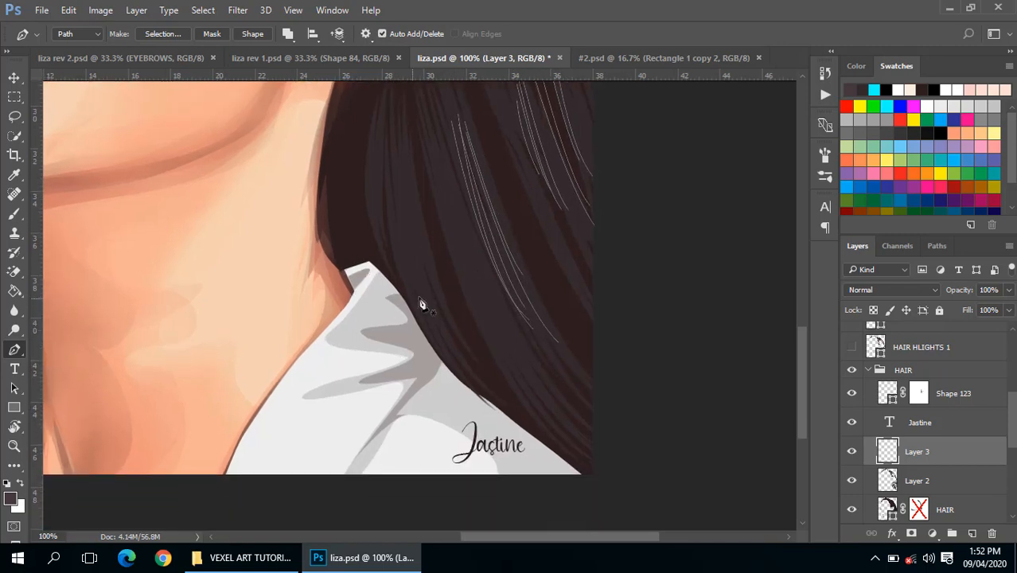
pyautogui.click(411, 144)
pyautogui.moveTo(433, 283)
pyautogui.mouseDown()
pyautogui.moveTo(454, 315)
pyautogui.moveTo(451, 337)
pyautogui.mouseUp()
pyautogui.press('Escape')
pyautogui.click(402, 142)
pyautogui.press('Escape')
pyautogui.click(411, 143)
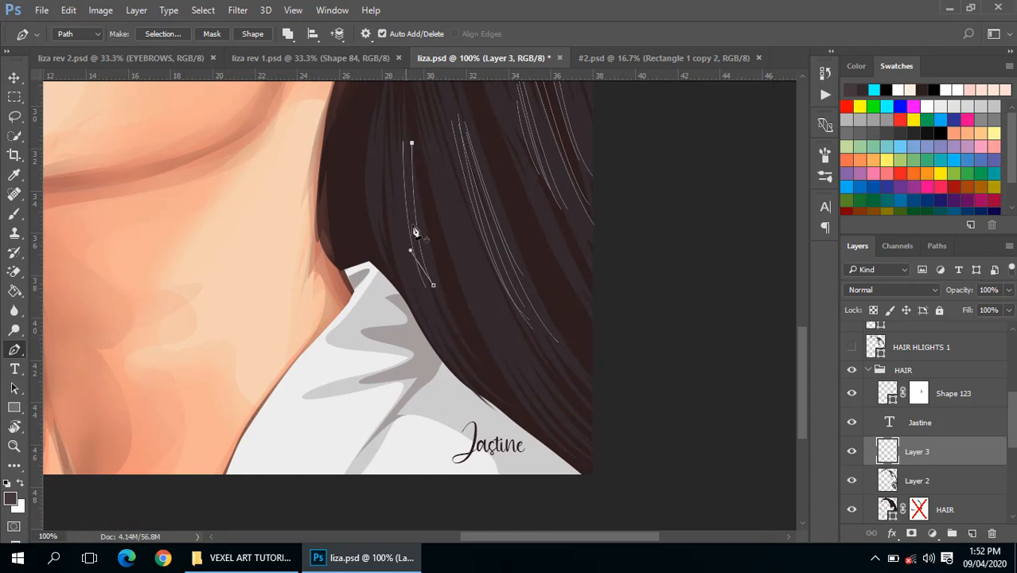
pyautogui.press('Escape')
# Extend the group above the collar with three more strand paths, starting slightly higher and curving down toward the collar
pyautogui.click(408, 132)
pyautogui.moveTo(444, 317); pyautogui.dragTo(464, 349)
pyautogui.press('Escape')
pyautogui.click(398, 131)
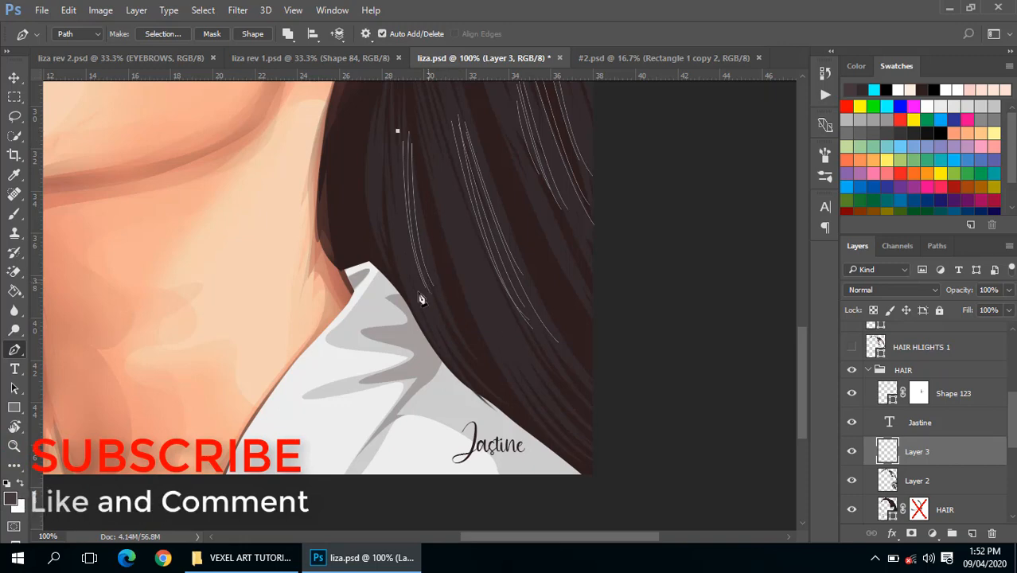
pyautogui.moveTo(431, 297); pyautogui.dragTo(468, 337)
pyautogui.press('Escape')
pyautogui.click(405, 124)
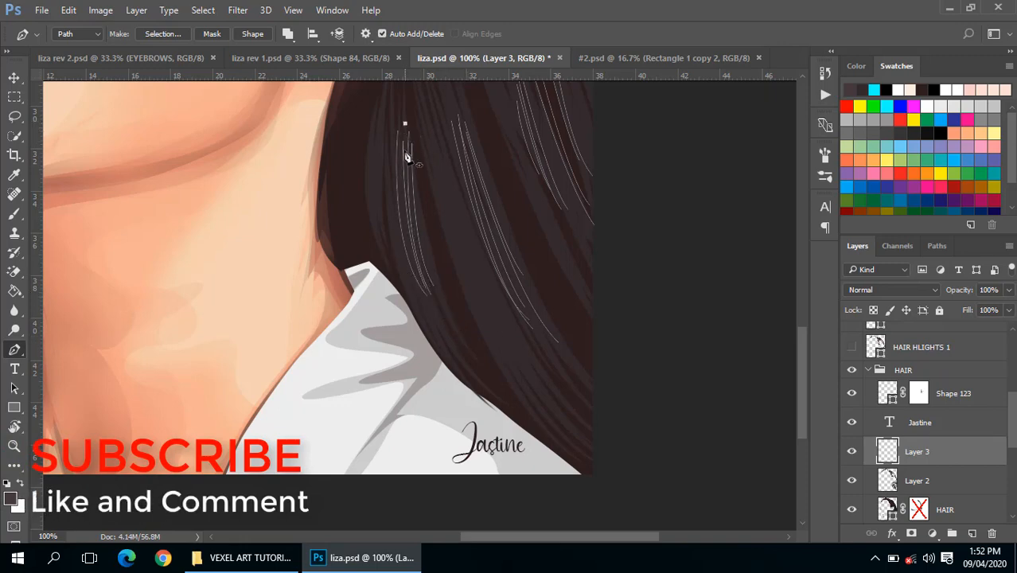
pyautogui.moveTo(427, 296); pyautogui.dragTo(470, 354)
pyautogui.press('Escape')
# Draw further strand paths near the hair's lower end, above the signature and below the middle group
pyautogui.scroll(-1, 501, 313)
pyautogui.scroll(1, 488, 279)
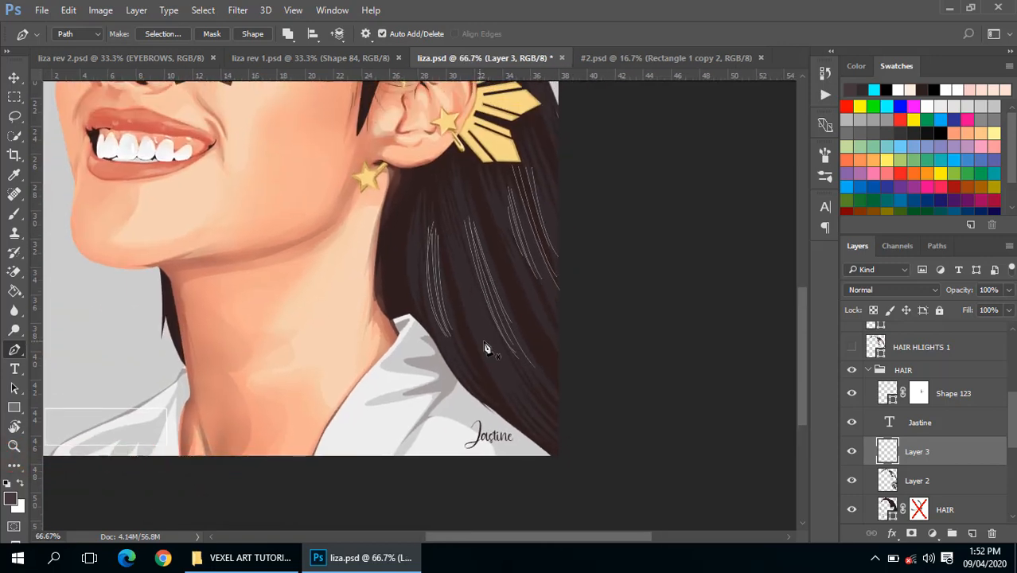
pyautogui.moveTo(528, 411); pyautogui.dragTo(565, 451)
pyautogui.press('Escape')
pyautogui.click(492, 338)
pyautogui.press('Escape')
pyautogui.moveTo(536, 396); pyautogui.dragTo(536, 396)
pyautogui.press('Escape')
# Draw strand paths along the neck side of the inner hair group below the ear
pyautogui.moveTo(493, 230); pyautogui.dragTo(504, 378)
pyautogui.moveTo(444, 239); pyautogui.dragTo(440, 216)
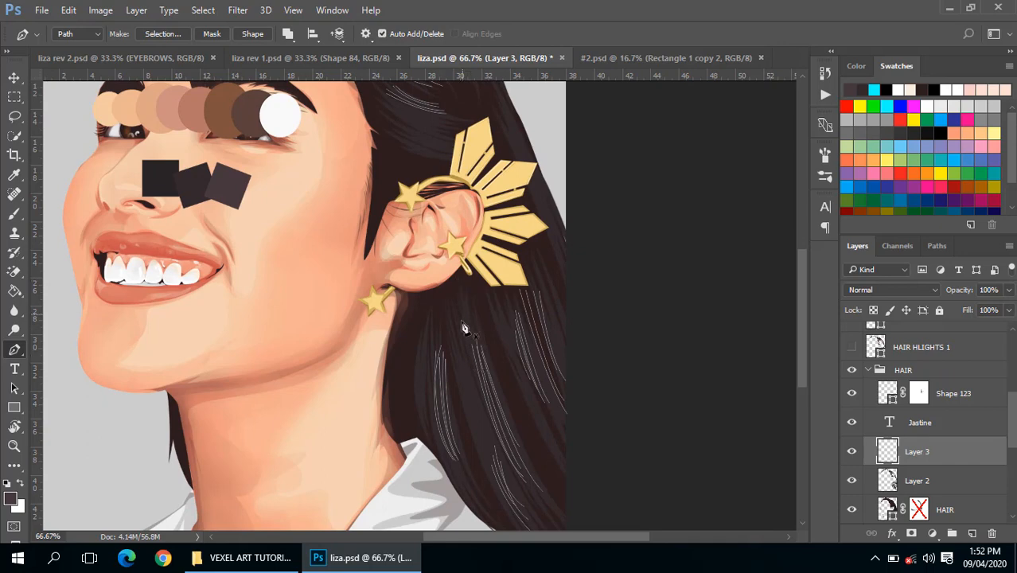
pyautogui.click(428, 343)
pyautogui.moveTo(438, 446); pyautogui.dragTo(438, 449)
pyautogui.press('Escape')
pyautogui.moveTo(426, 413); pyautogui.dragTo(428, 416)
pyautogui.press('Escape')
# Draw a small group of curved strand paths in the hair just above the ear, beneath the existing upper strands
pyautogui.moveTo(429, 235); pyautogui.dragTo(486, 359)
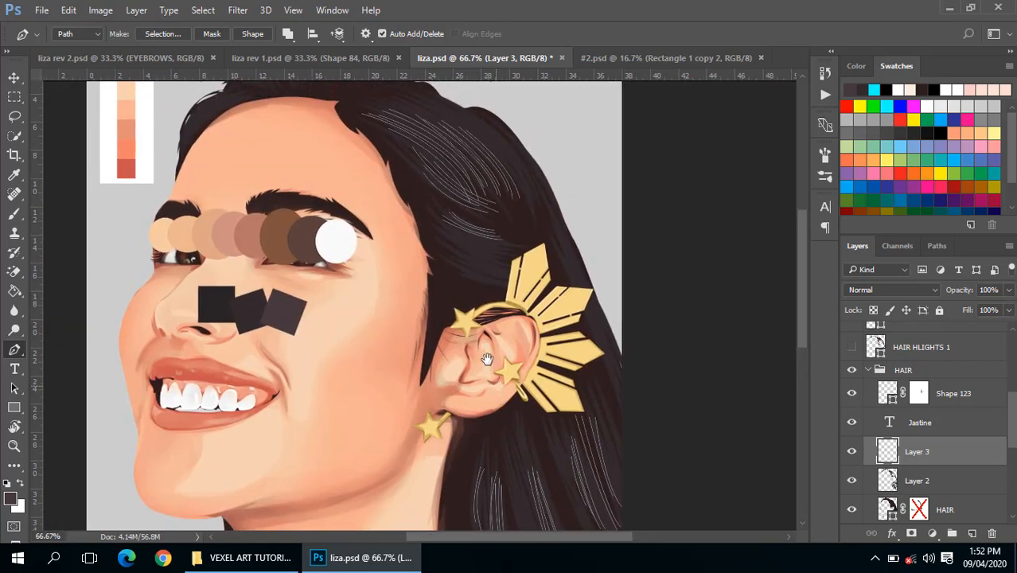
pyautogui.moveTo(449, 256); pyautogui.dragTo(468, 306)
pyautogui.press('Escape')
pyautogui.press('Escape')
pyautogui.click(450, 292)
pyautogui.hotkey('ctrl', 'z')
pyautogui.hotkey('ctrl', 'z')
pyautogui.scroll(1, 502, 314)
pyautogui.click(505, 319)
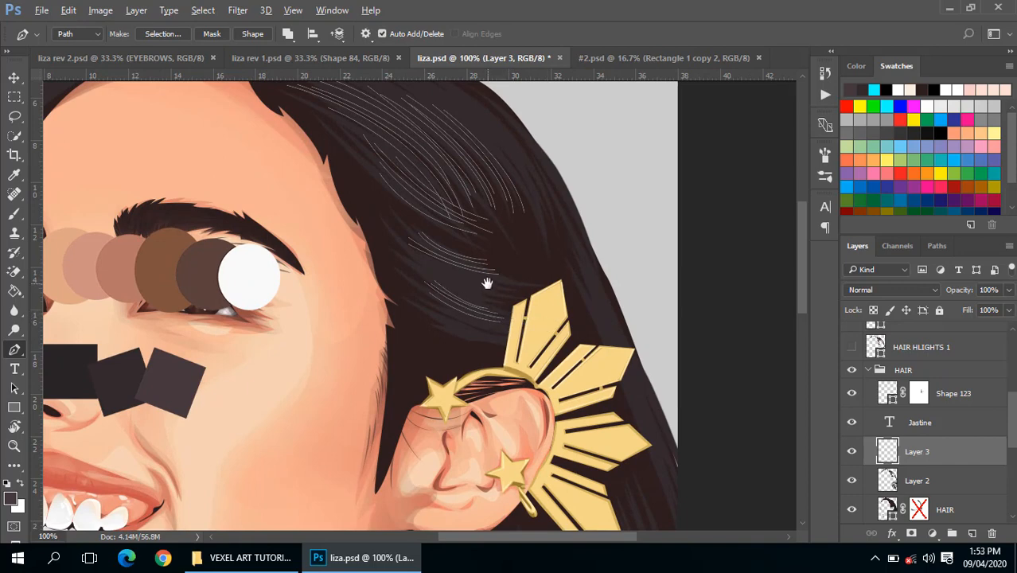
# Draw strand paths on the outer side of the upper hair, curving from the crown toward the ear cuff
pyautogui.scroll(-1, 486, 274)
pyautogui.moveTo(446, 230); pyautogui.dragTo(397, 299)
pyautogui.click(424, 234)
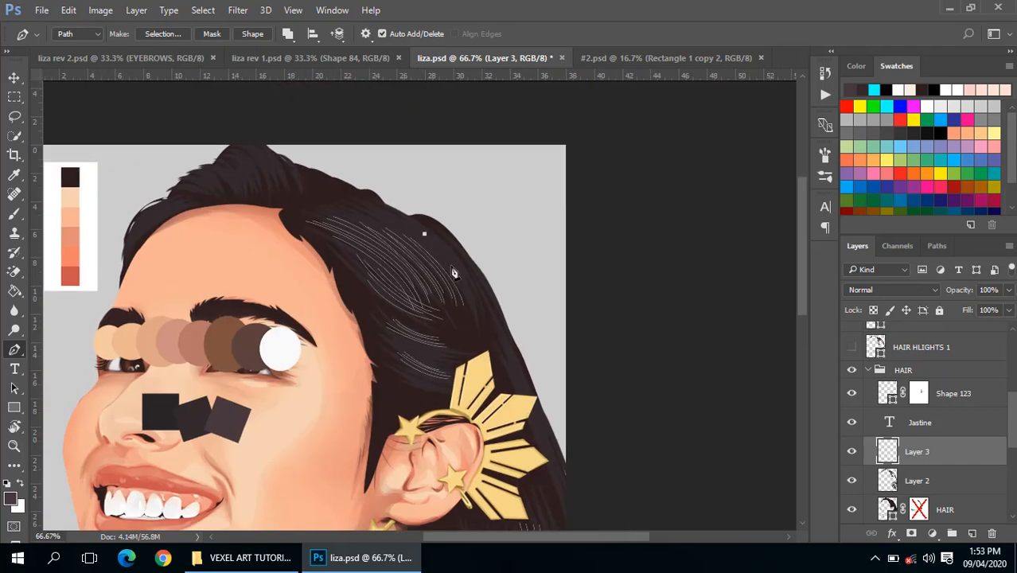
pyautogui.moveTo(473, 312); pyautogui.dragTo(474, 315)
pyautogui.press('Escape')
pyautogui.click(416, 225)
pyautogui.press('Escape')
# Fill out the outer crown group with additional strand paths close to the ones just drawn
pyautogui.click(417, 225)
pyautogui.press('Escape')
pyautogui.click(417, 226)
pyautogui.press('Escape')
pyautogui.click(409, 225)
pyautogui.moveTo(467, 279); pyautogui.dragTo(467, 281)
pyautogui.press('Escape')
# Draw curved strand paths in the narrow section of hair sweeping down the far side of the forehead
pyautogui.moveTo(339, 213); pyautogui.dragTo(525, 336)
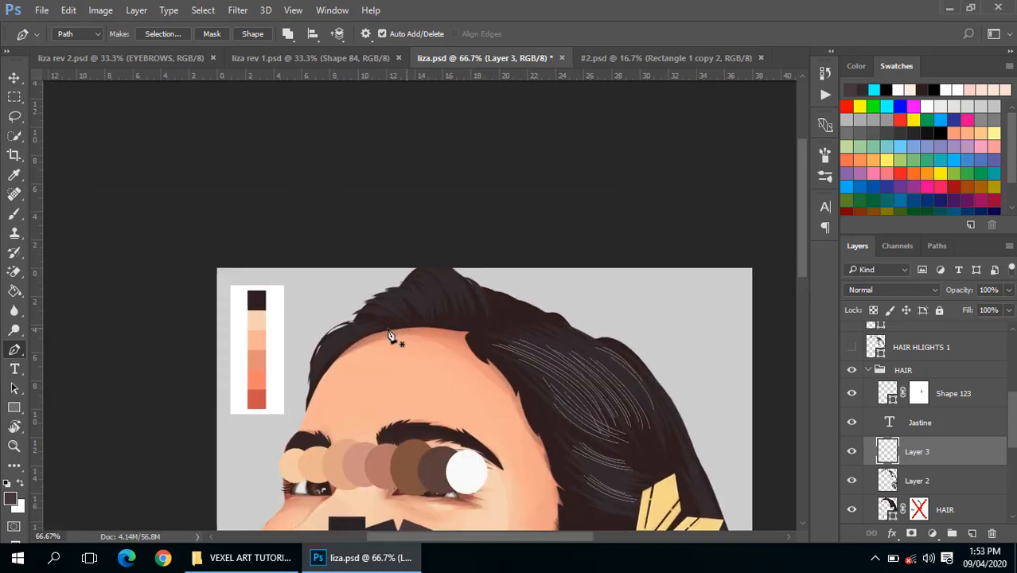
pyautogui.click(357, 328)
pyautogui.moveTo(316, 370); pyautogui.dragTo(316, 402)
pyautogui.press('Escape')
pyautogui.scroll(1, 345, 350)
pyautogui.click(363, 326)
pyautogui.press('Escape')
pyautogui.press('Escape')
pyautogui.press('Escape')
# Add one strand path on the inner side of the far forehead group and undo the stray anchor point
pyautogui.click(371, 319)
pyautogui.press('Escape')
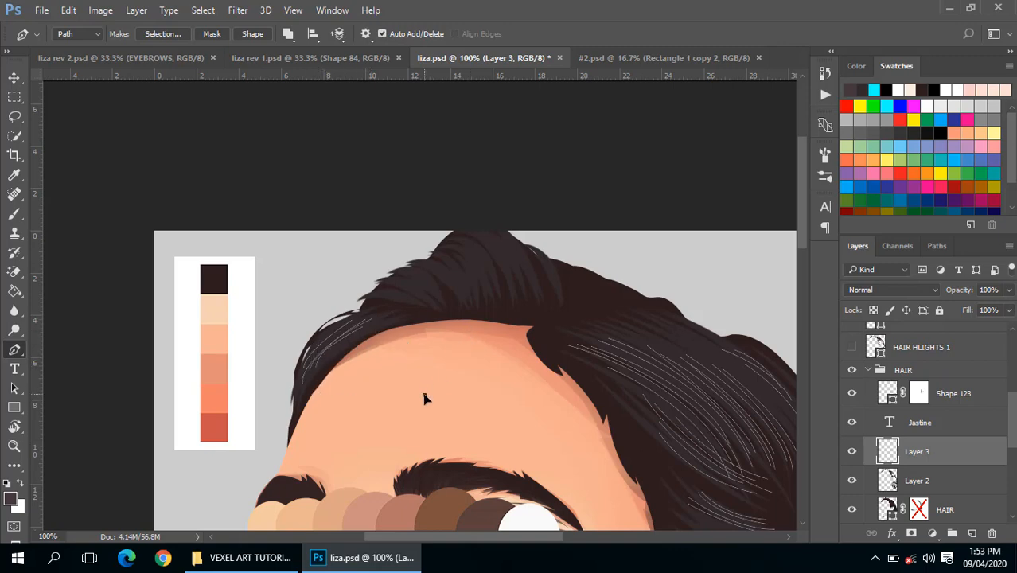
pyautogui.hotkey('ctrl', 'z')
pyautogui.moveTo(474, 309); pyautogui.dragTo(451, 380)
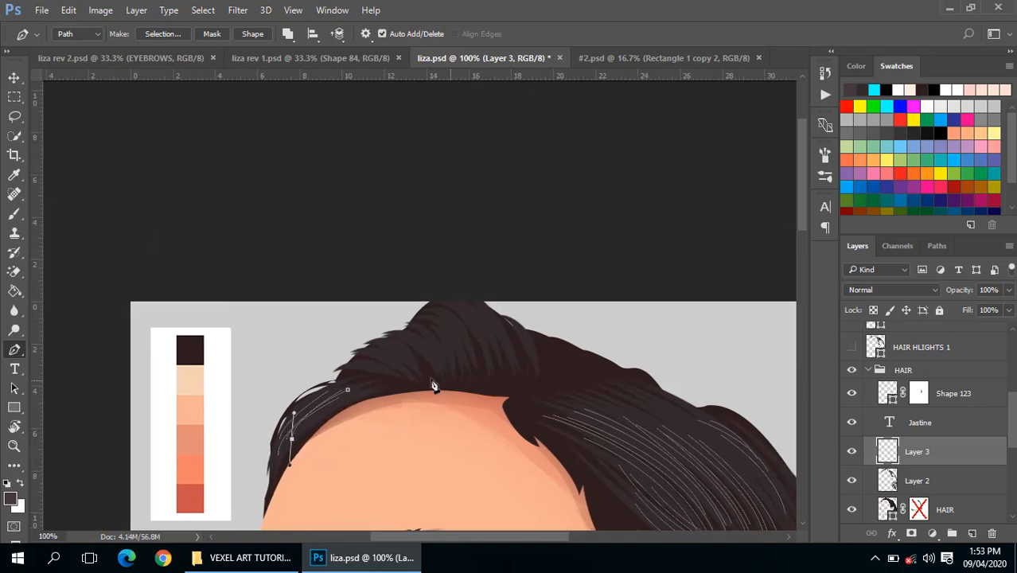
pyautogui.press('Escape')
# Draw two short curved strand paths in the front tuft above the forehead, replacing a misplaced start
pyautogui.click(410, 364)
pyautogui.moveTo(343, 379); pyautogui.dragTo(343, 381)
pyautogui.press('Escape')
pyautogui.click(409, 354)
pyautogui.hotkey('ctrl', 'alt', 'z')
pyautogui.hotkey('ctrl', 'alt', 'z')
pyautogui.moveTo(367, 350); pyautogui.dragTo(351, 358)
pyautogui.press('Escape')
# Add another short strand path beside the ones in the front tuft, redoing its starting point
pyautogui.click(397, 363)
pyautogui.hotkey('ctrl', 'alt', 'z')
pyautogui.hotkey('ctrl', 'alt', 'z')
pyautogui.click(396, 363)
pyautogui.moveTo(363, 351); pyautogui.dragTo(345, 357)
pyautogui.press('Escape')
# Draw three longer curved strand paths higher in the front tuft, stepping back toward the crown
pyautogui.click(436, 360)
pyautogui.moveTo(404, 334); pyautogui.dragTo(367, 340)
pyautogui.press('Escape')
pyautogui.click(445, 355)
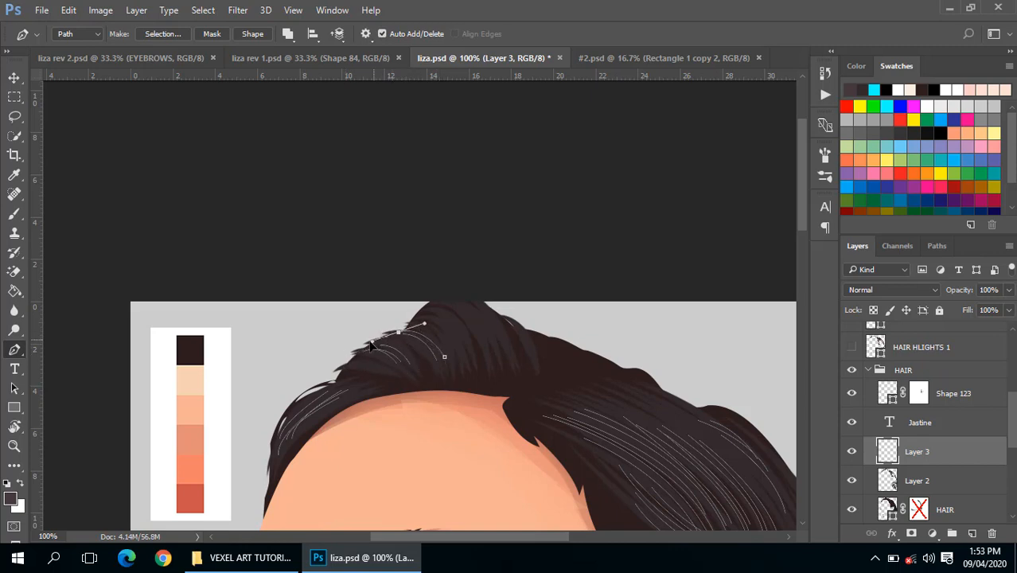
pyautogui.press('Escape')
pyautogui.click(468, 342)
pyautogui.moveTo(422, 314); pyautogui.dragTo(421, 313)
pyautogui.press('Escape')
# Stroke all the new strand paths on Layer 3 with the Brush and Simulate Pressure
pyautogui.keyDown('alt'); pyautogui.click(505, 359); pyautogui.keyUp('alt')
pyautogui.keyDown('alt'); pyautogui.click(503, 360); pyautogui.keyUp('alt')
pyautogui.keyDown('alt'); pyautogui.click(503, 361); pyautogui.keyUp('alt')
pyautogui.hotkey('ctrl', '+')
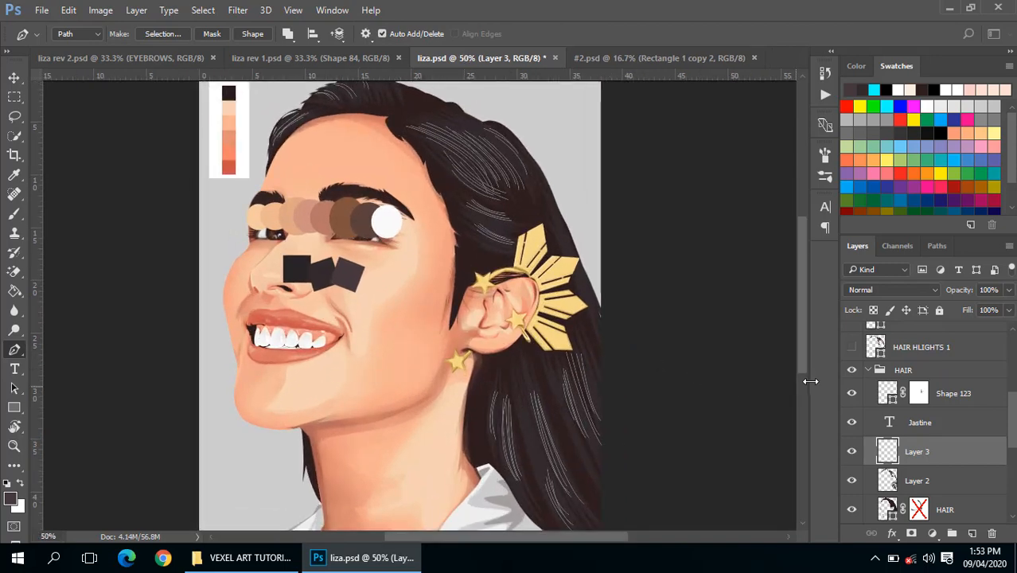
pyautogui.scroll(3, 850, 389)
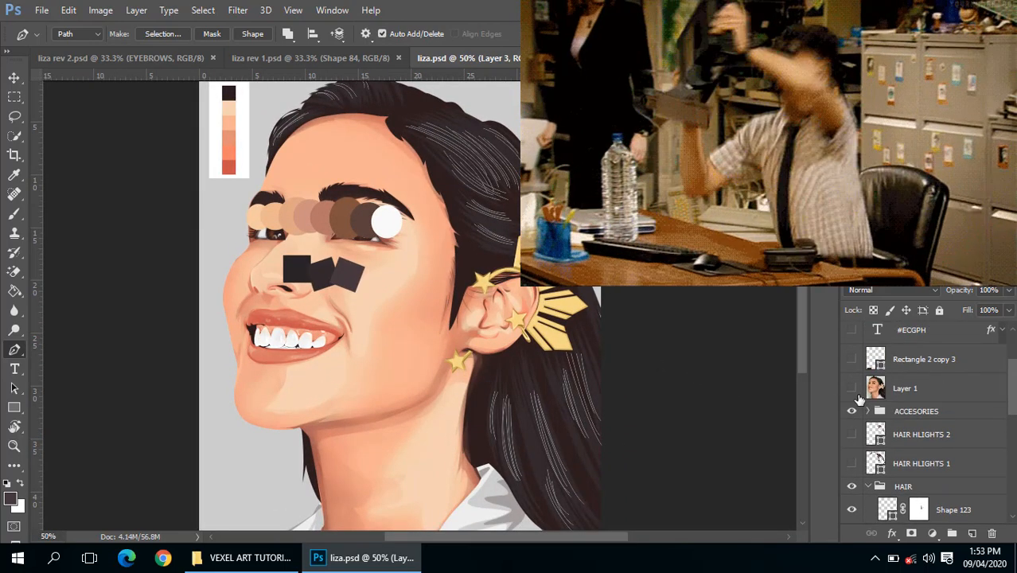
pyautogui.rightClick(439, 152)
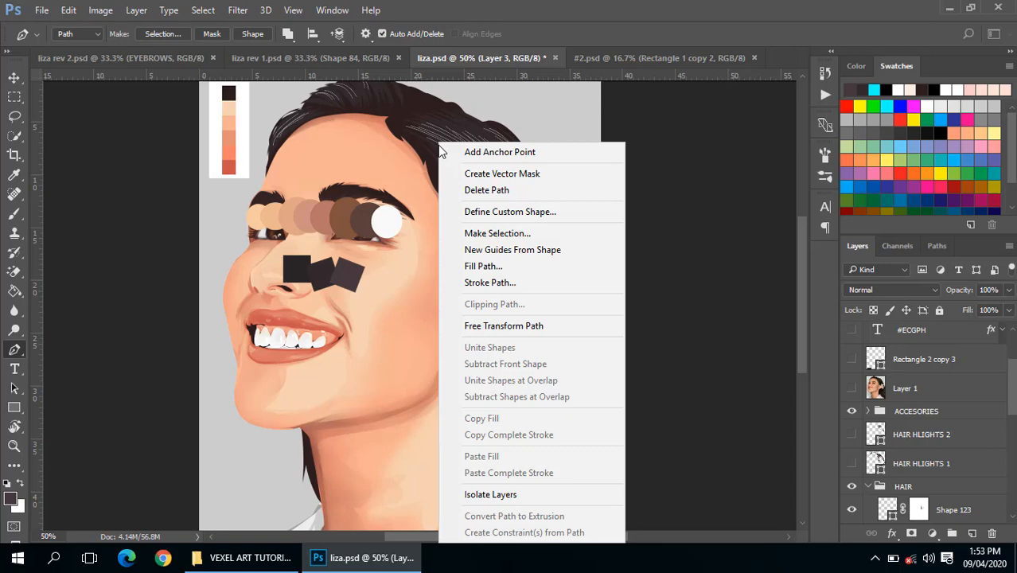
pyautogui.click(504, 283)
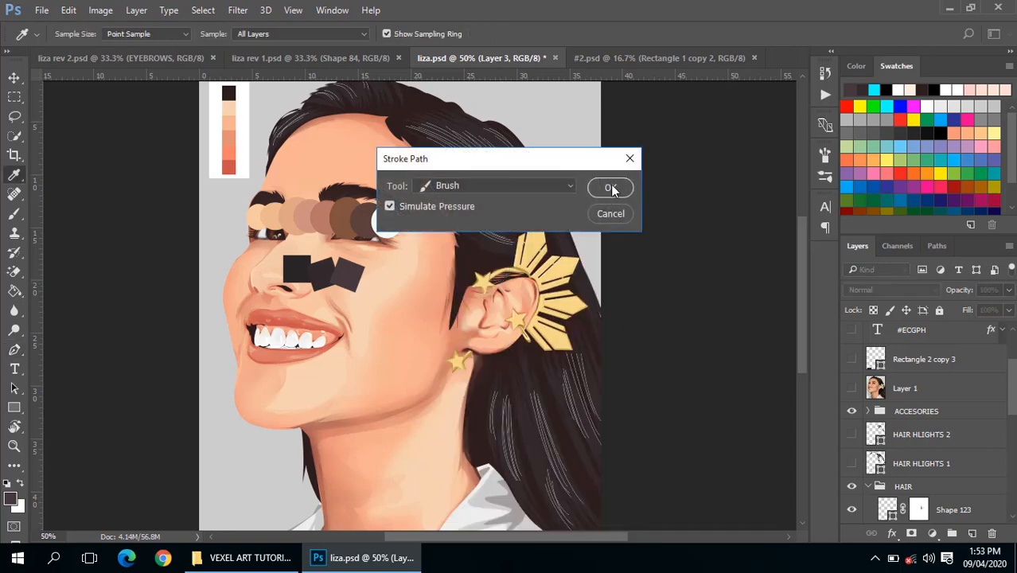
pyautogui.click(611, 188)
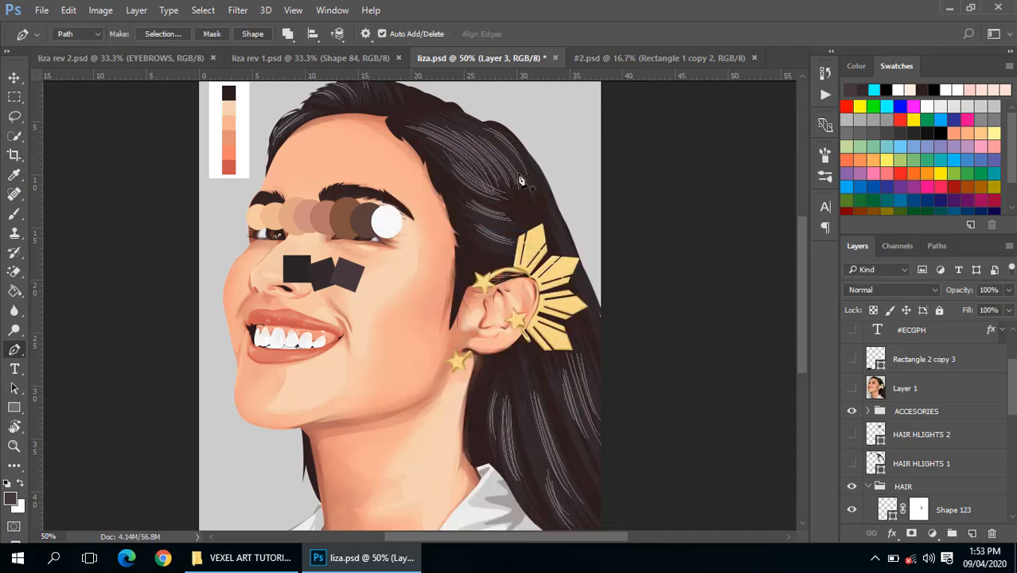
# Change the HAIR shape's fill colour to 292325, sampled from the dark swatches over the nose
pyautogui.hotkey('ctrl', '-')
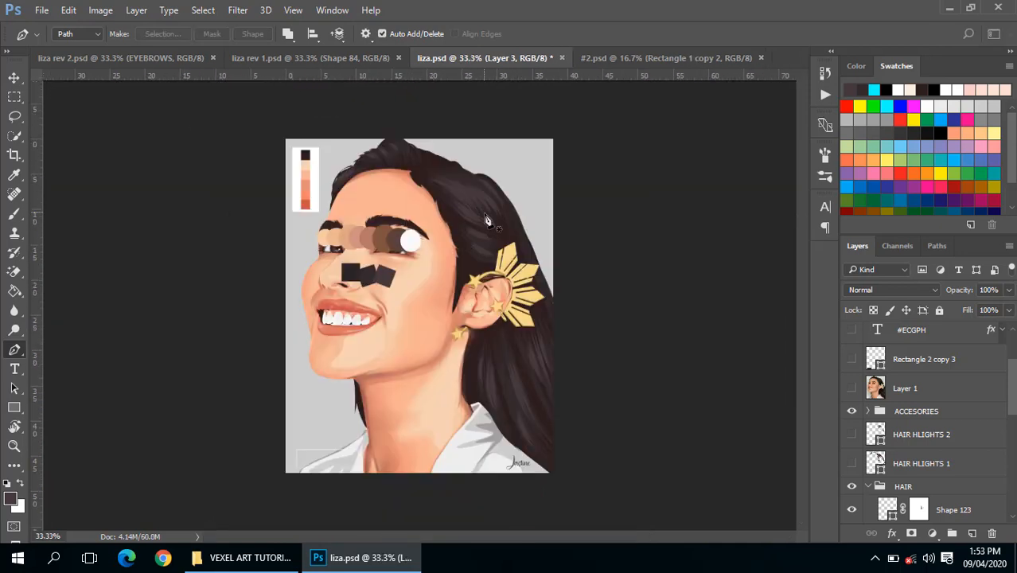
pyautogui.scroll(1, 473, 226)
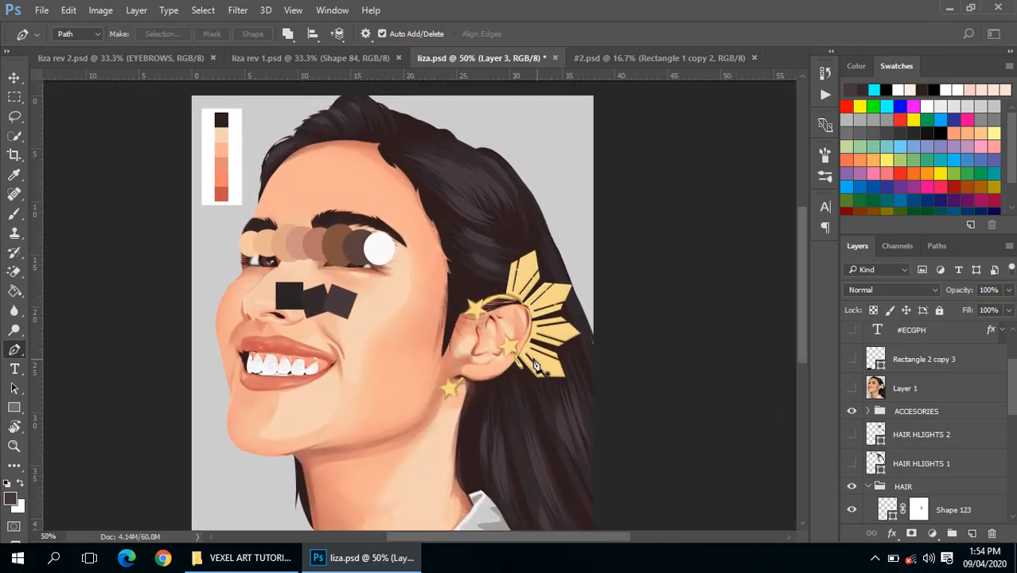
pyautogui.moveTo(454, 294); pyautogui.dragTo(491, 293)
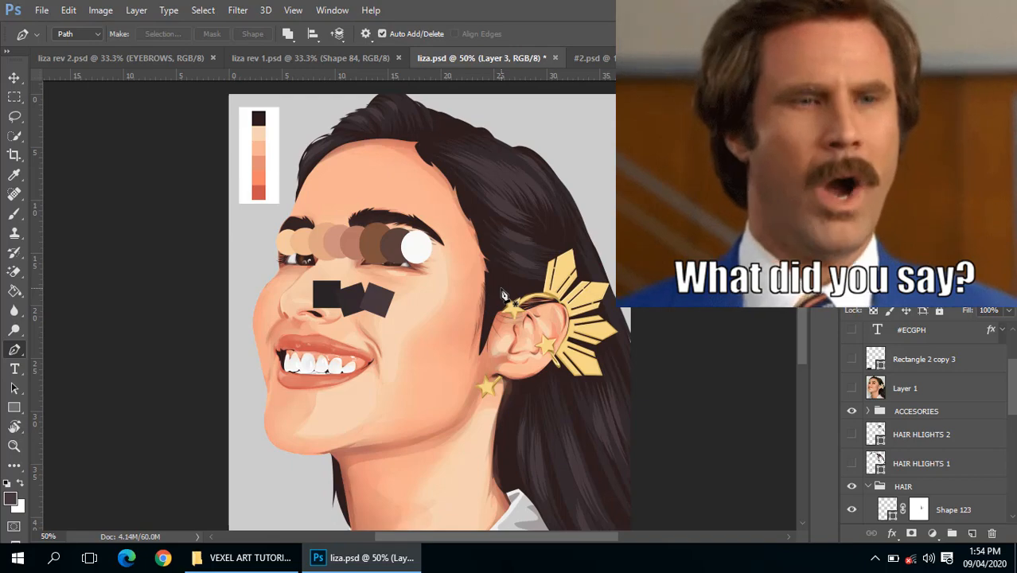
pyautogui.scroll(2, 870, 388)
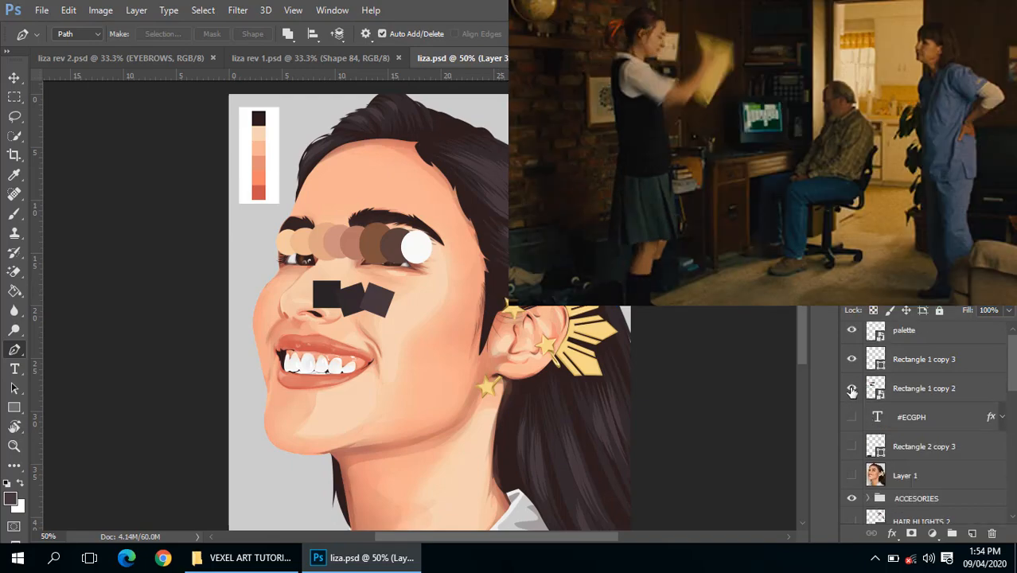
pyautogui.scroll(-5, 867, 422)
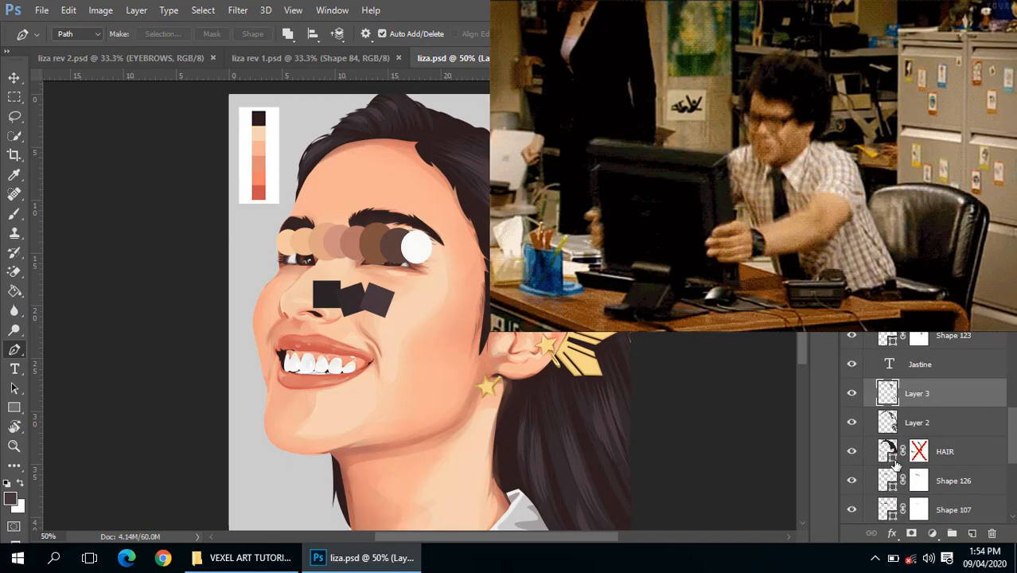
pyautogui.doubleClick(887, 454)
pyautogui.click(353, 300)
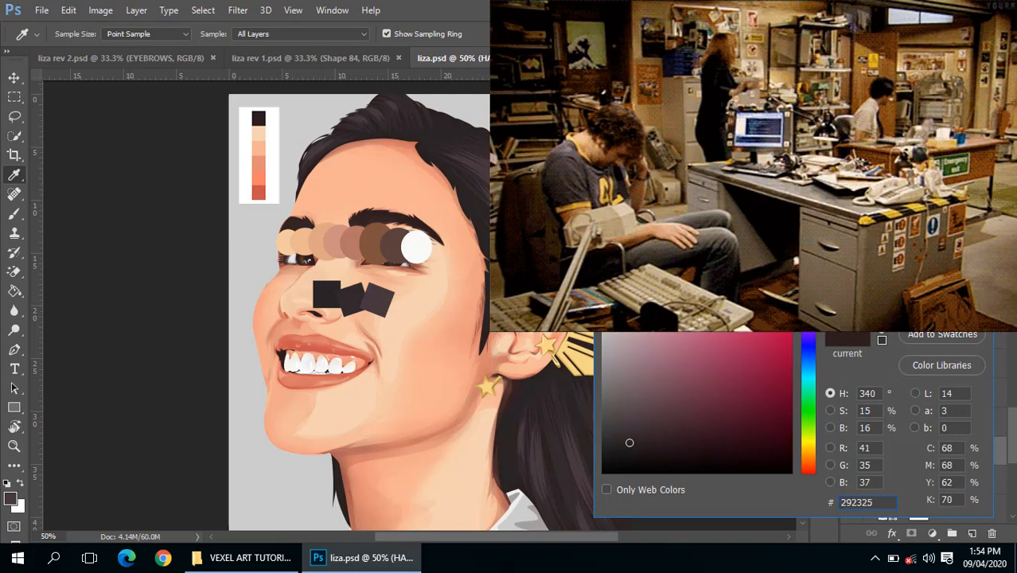
pyautogui.click(938, 275)
# Hide the Rectangle 1 copy 2 swatches and the palette layer that cover the artwork
pyautogui.scroll(5, 899, 402)
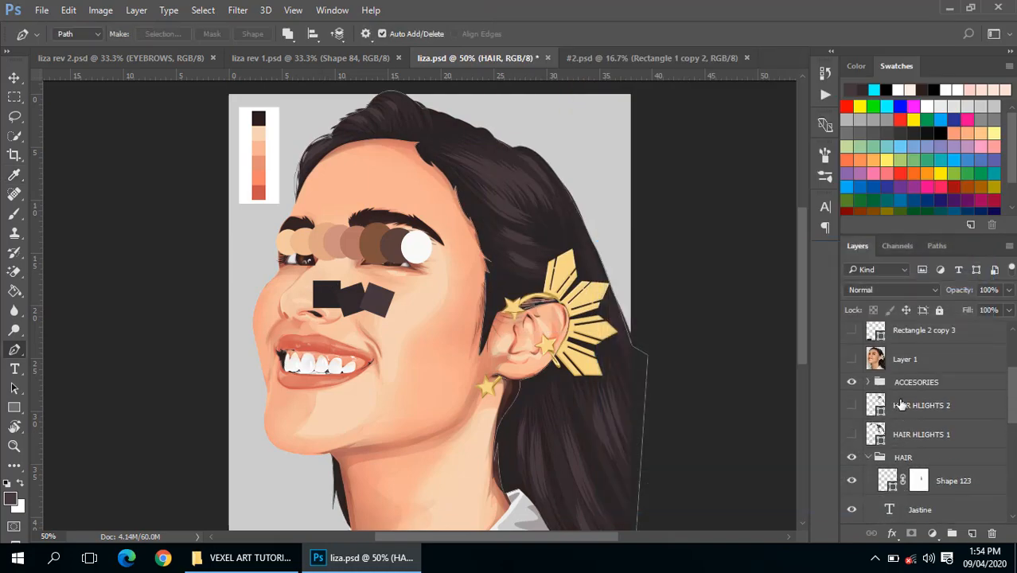
pyautogui.scroll(2, 858, 416)
pyautogui.click(854, 394)
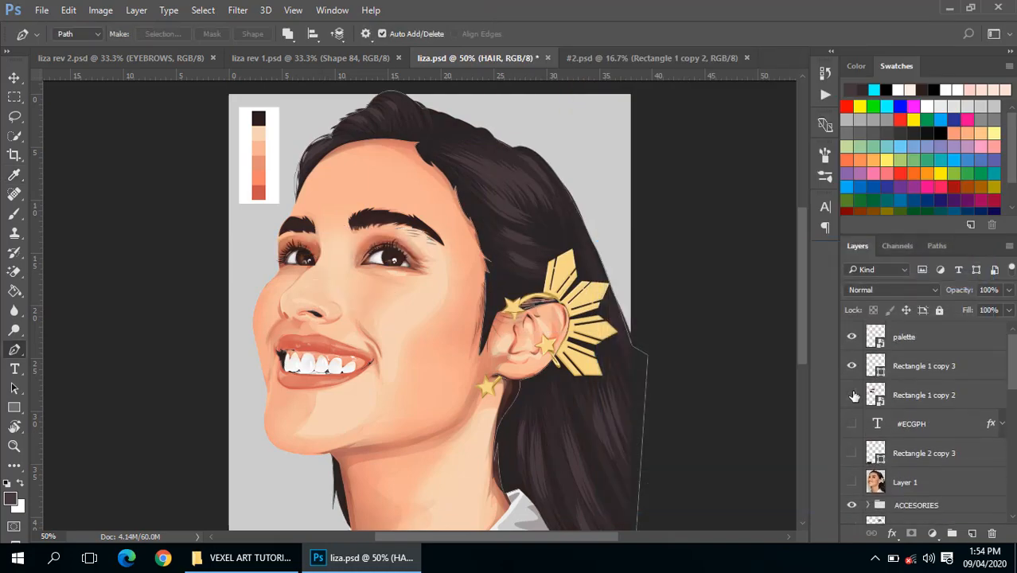
pyautogui.click(852, 340)
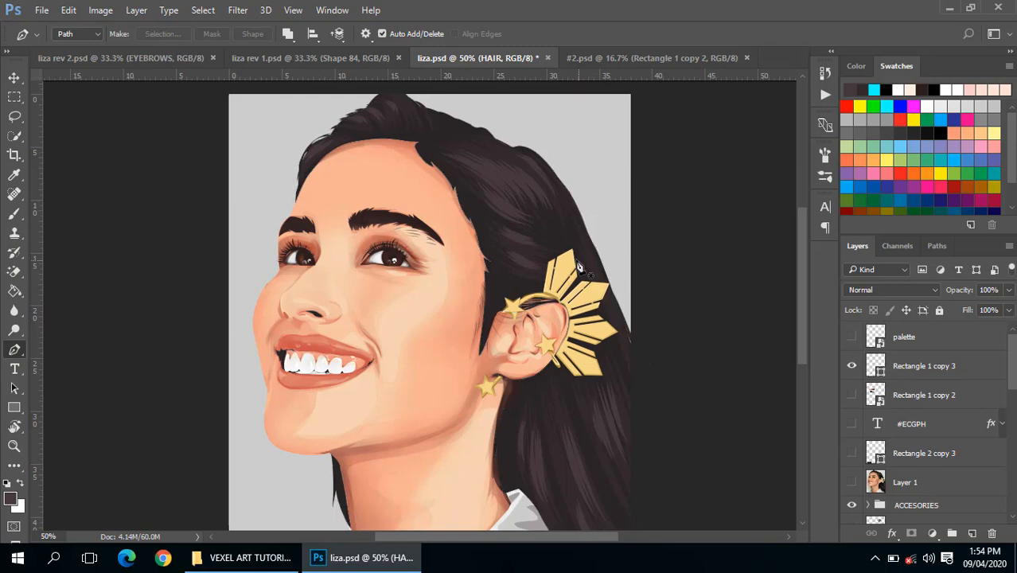
pyautogui.keyDown('alt'); pyautogui.click(506, 273); pyautogui.keyUp('alt')
pyautogui.keyDown('ctrl'); pyautogui.click(522, 277); pyautogui.keyUp('ctrl')
pyautogui.moveTo(522, 277); pyautogui.dragTo(590, 333)
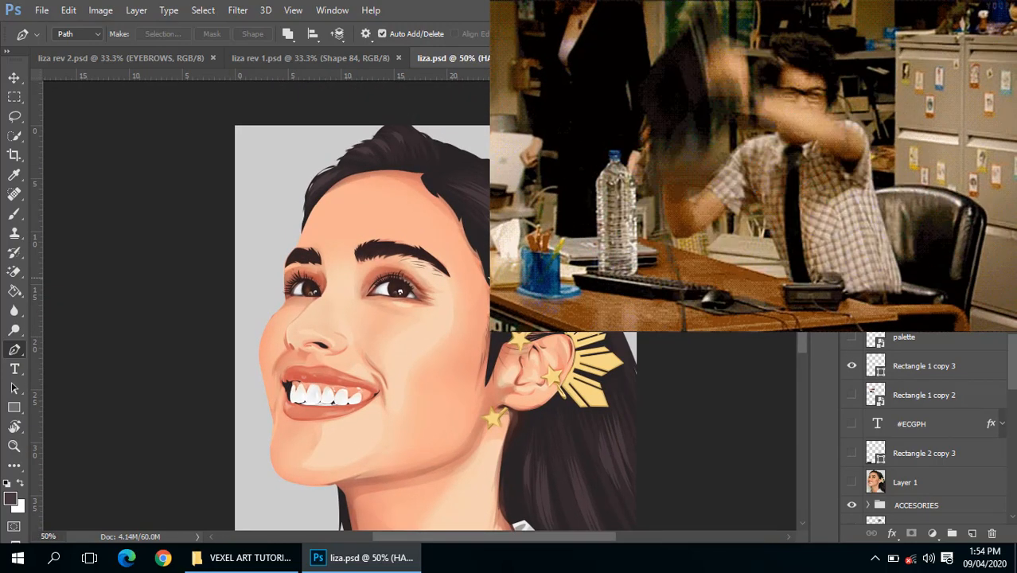